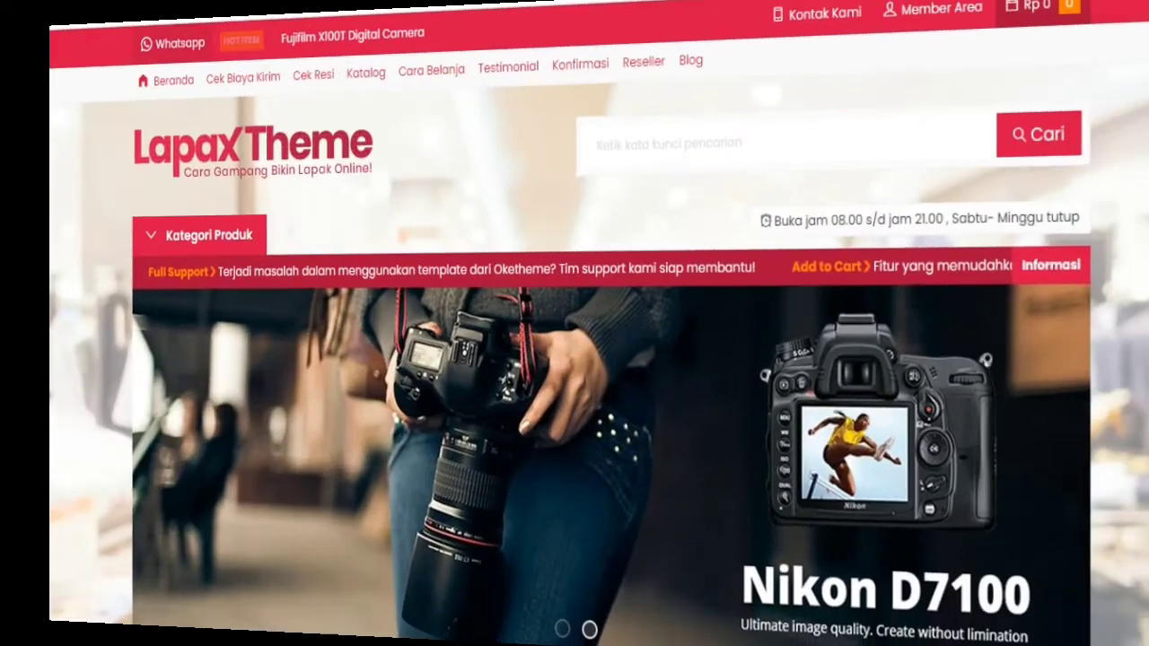
- Scroll the LapaX demo home page down to the store map and back up to Produk Pilihan
scroll(574, 359, down, 5)
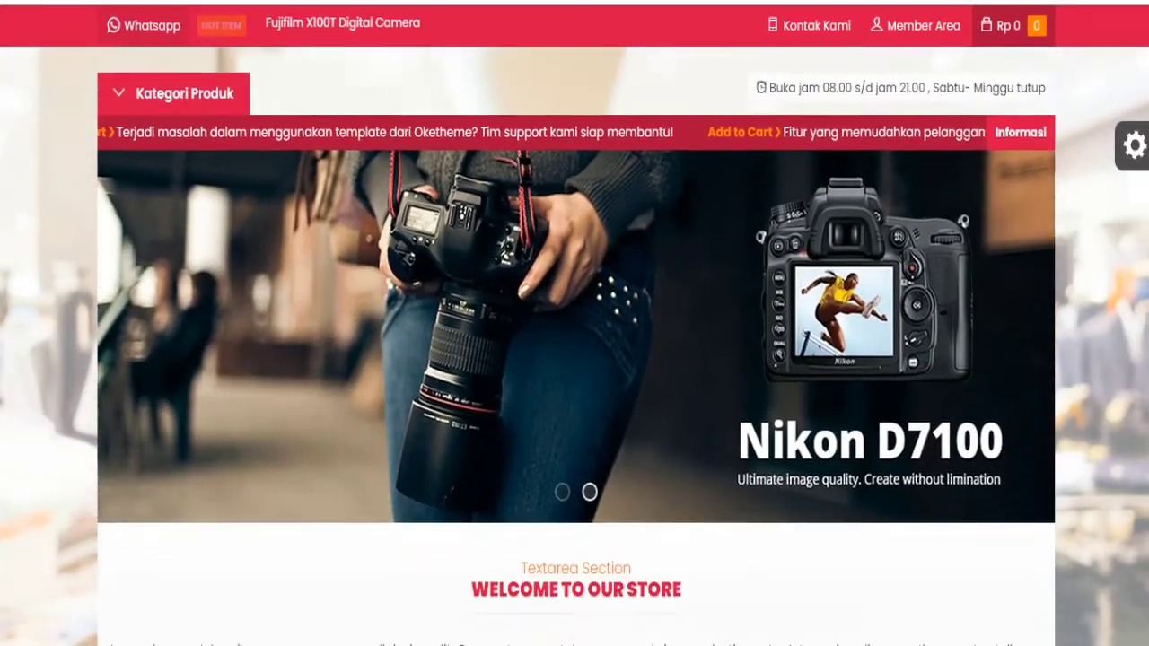
scroll(575, 360, down, 5)
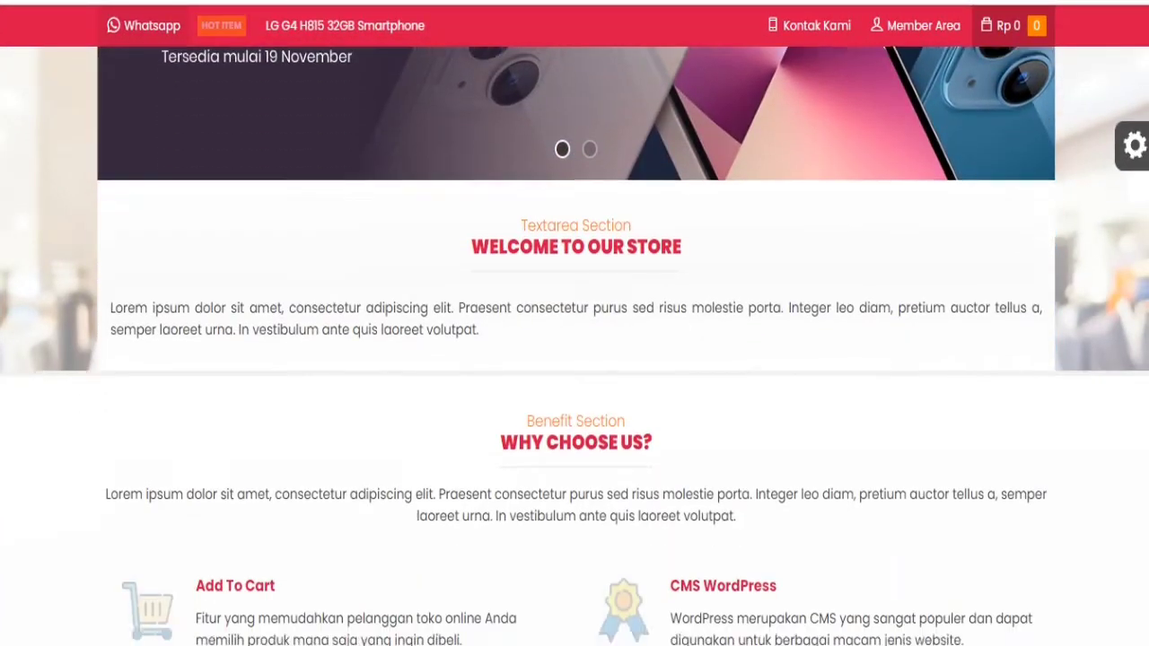
scroll(574, 360, down, 11)
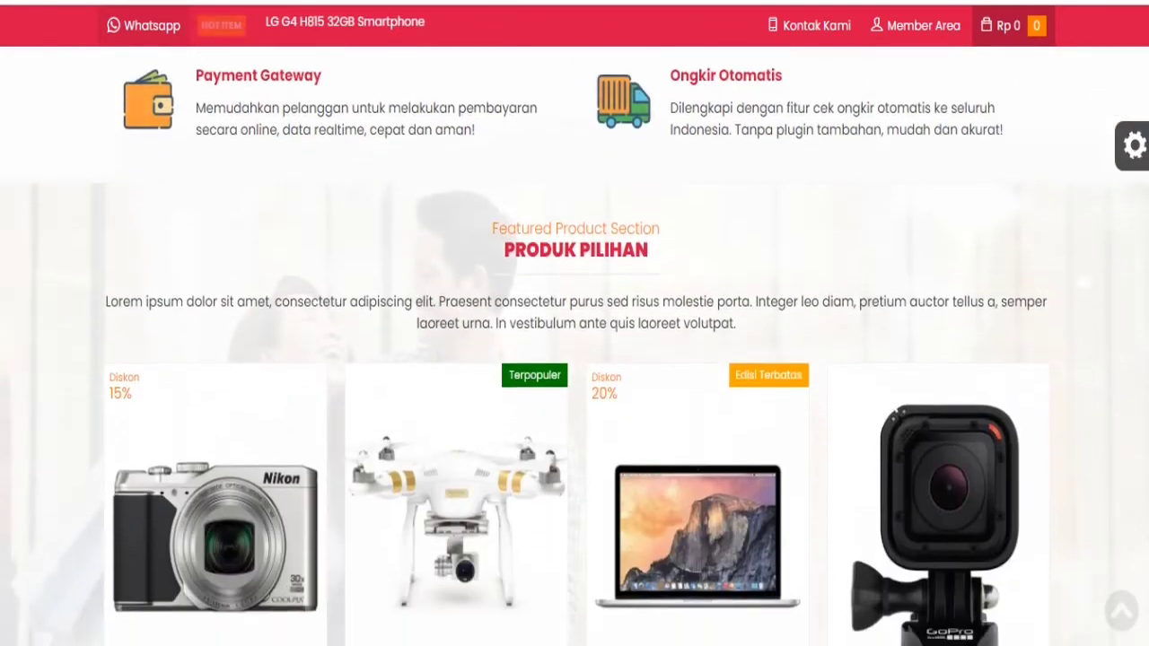
scroll(575, 359, down, 6)
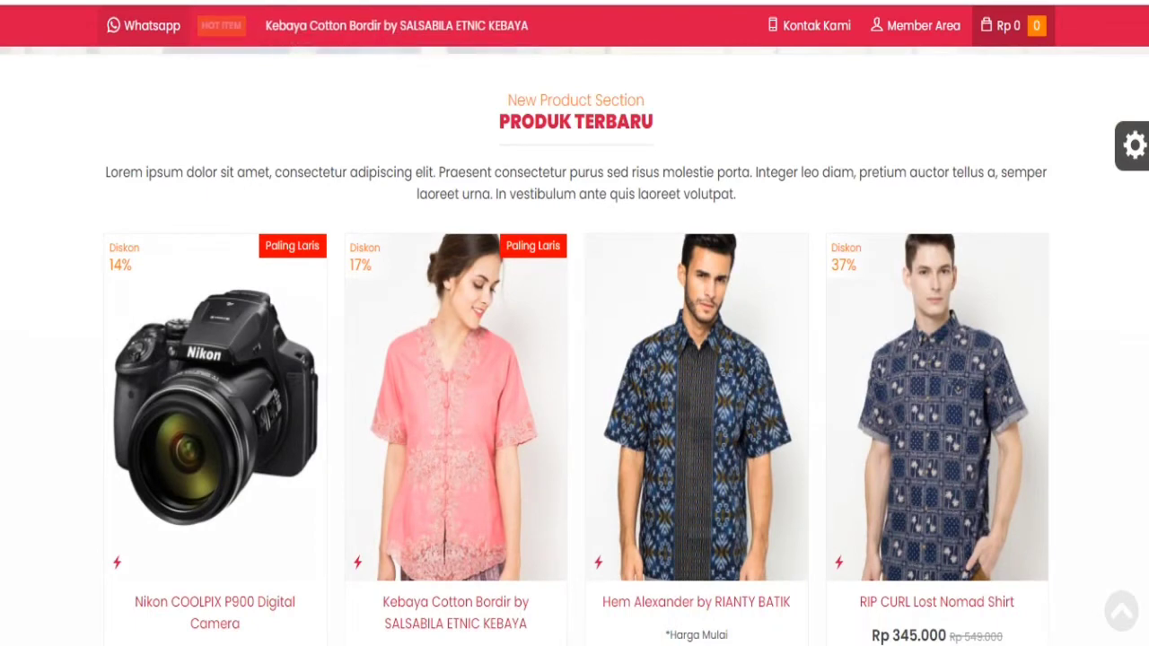
scroll(574, 359, down, 1)
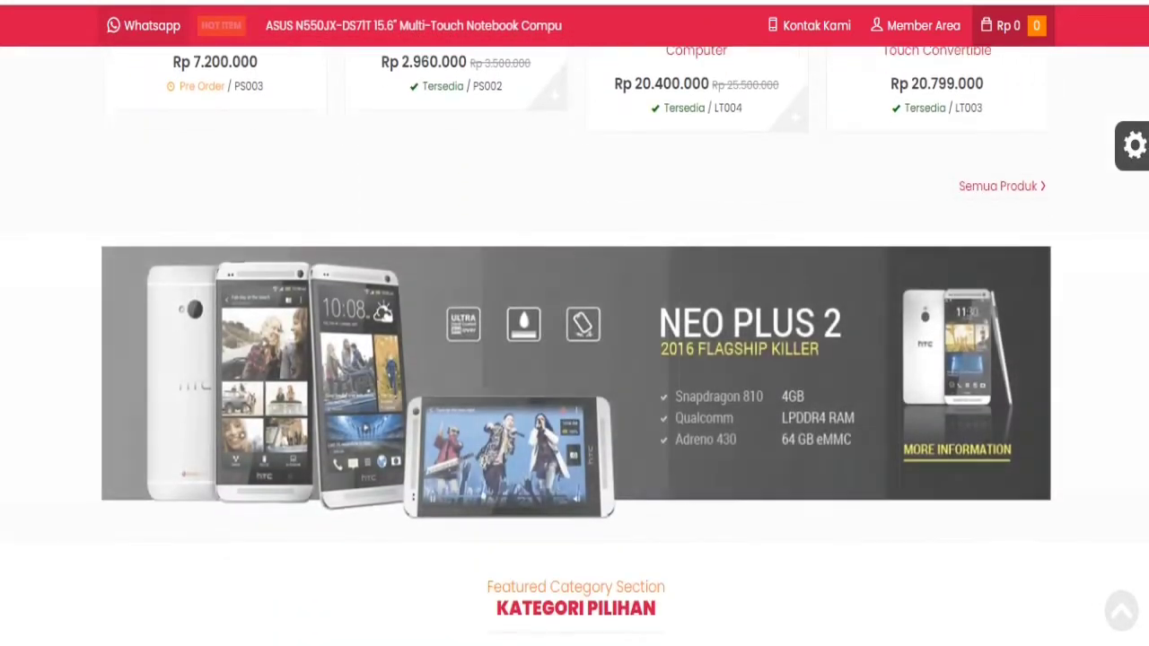
scroll(575, 360, down, 2)
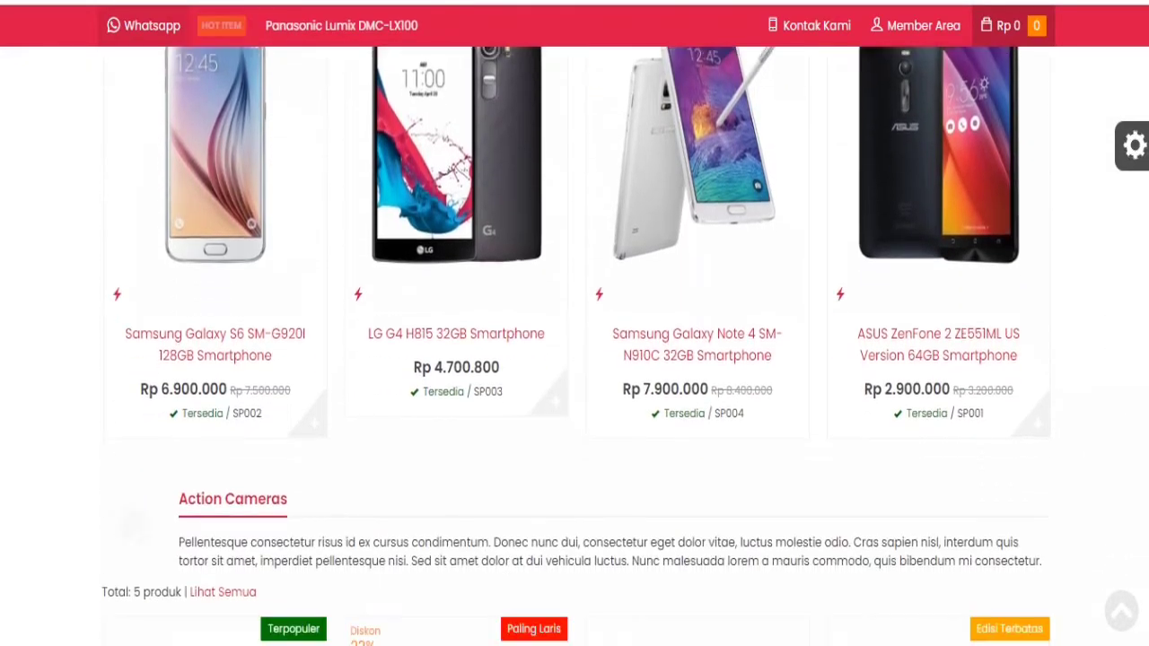
scroll(575, 359, down, 8)
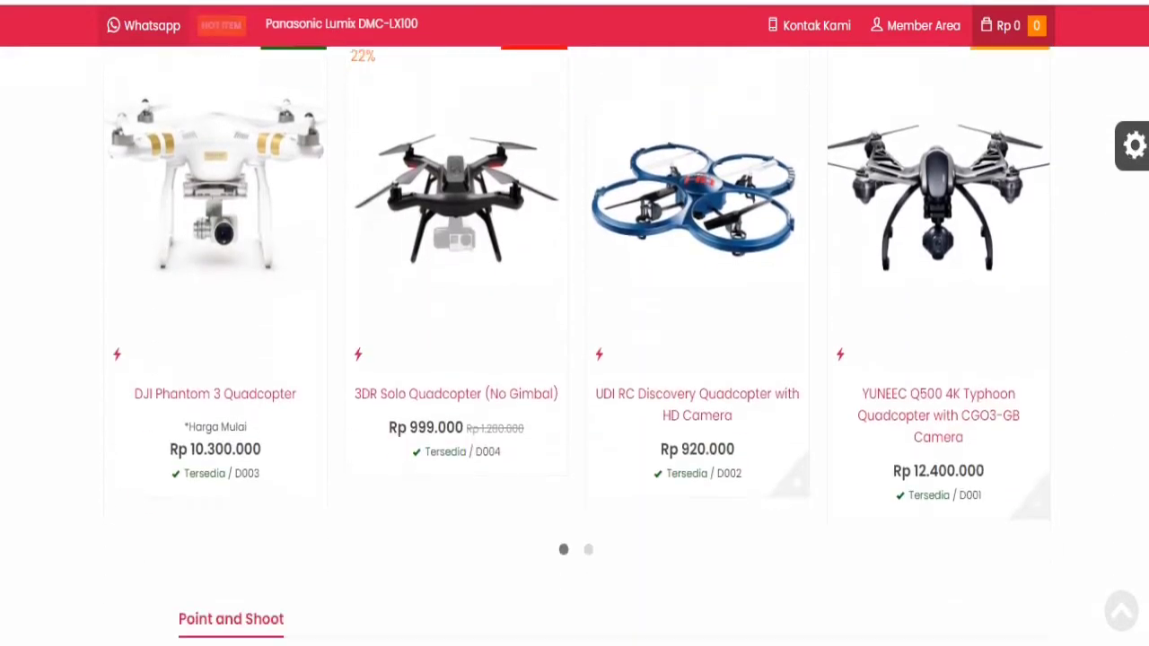
scroll(574, 359, down, 12)
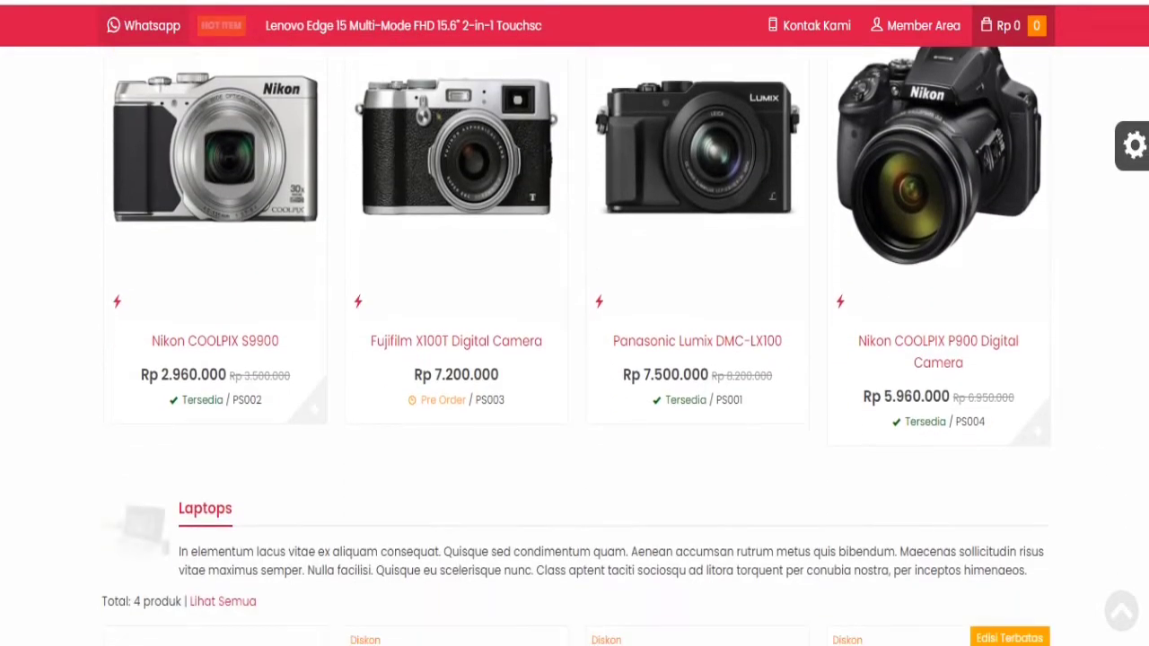
scroll(575, 360, down, 8)
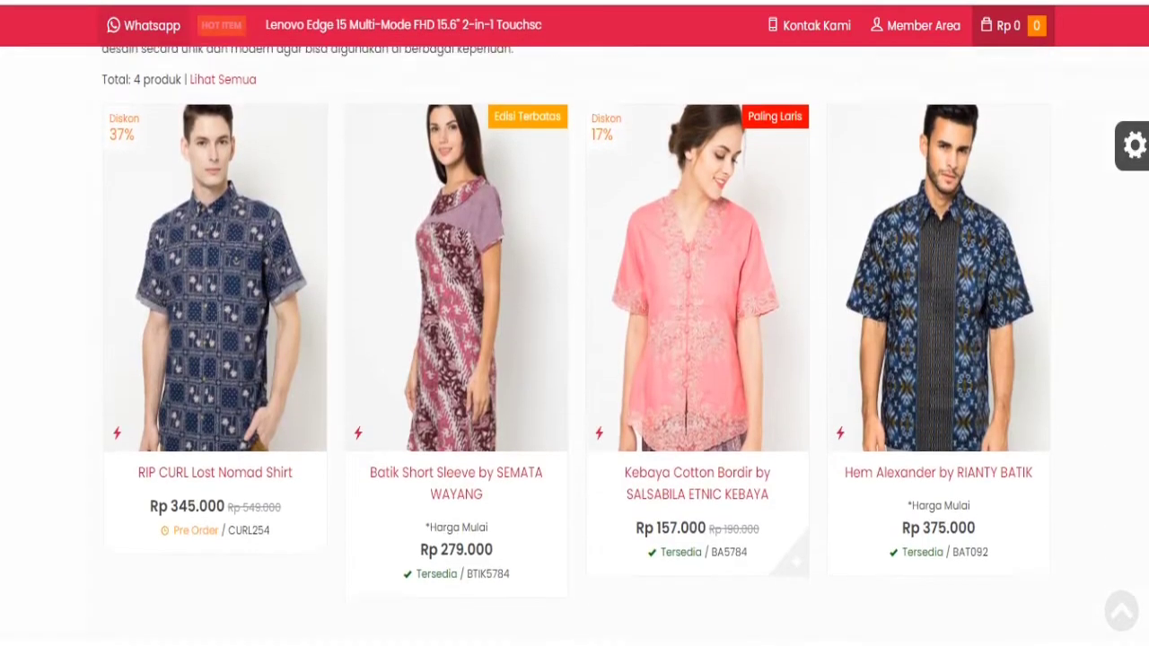
scroll(574, 359, down, 5)
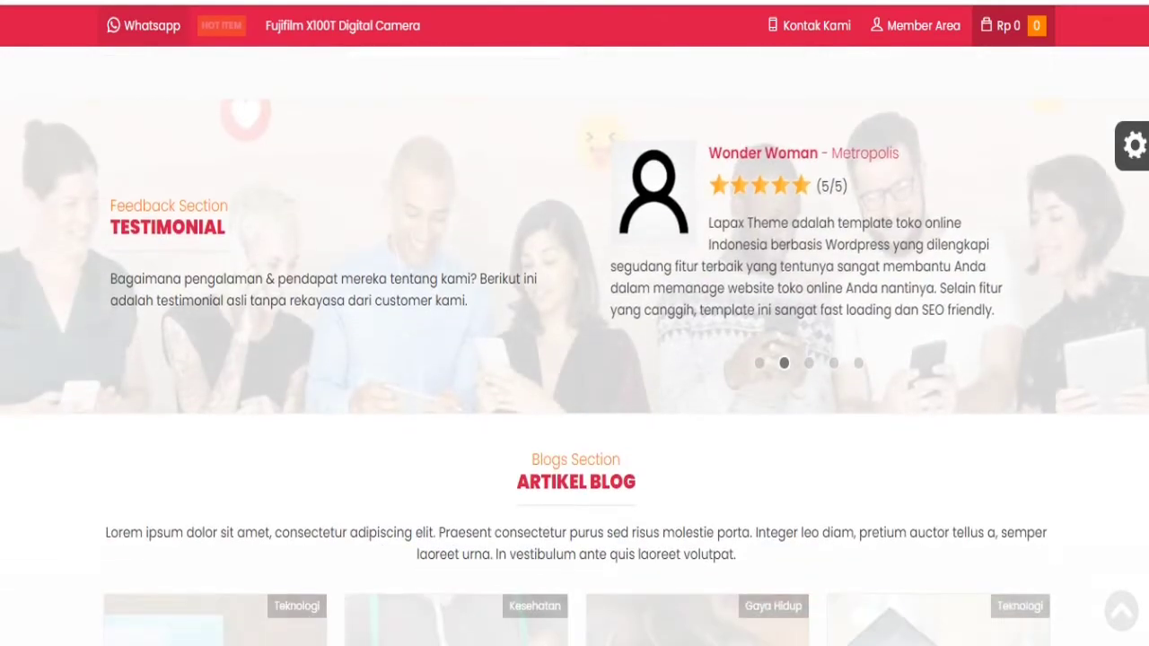
scroll(575, 359, down, 9)
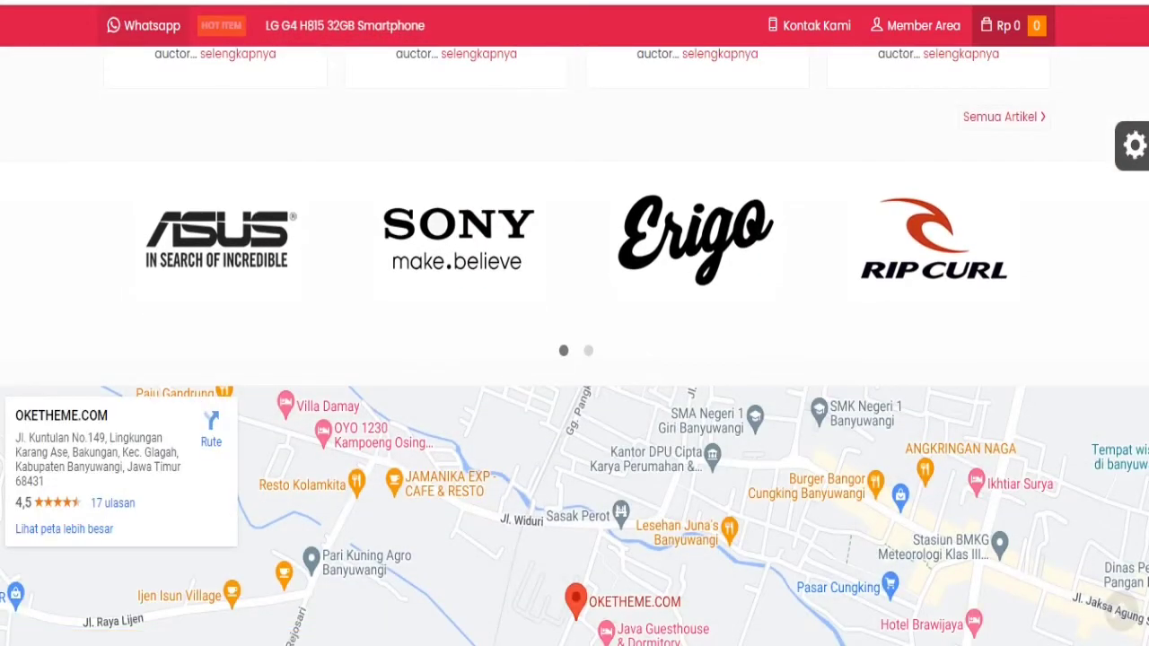
scroll(574, 359, up, 20)
scroll(574, 359, up, 20)
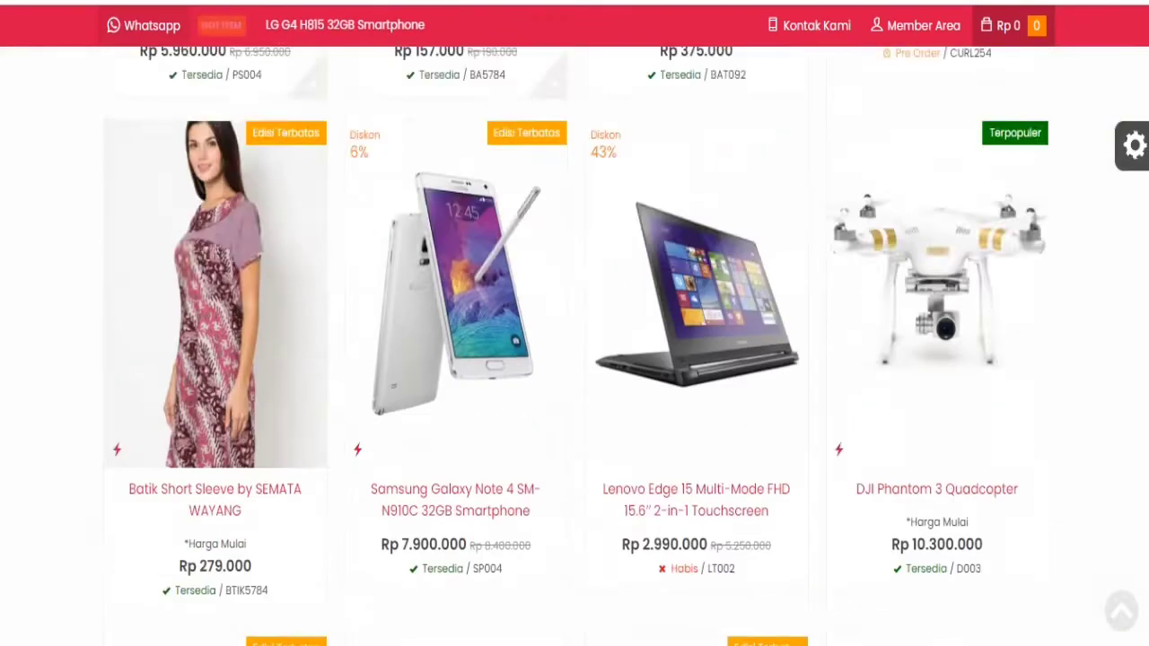
scroll(234, 420, up, 5)
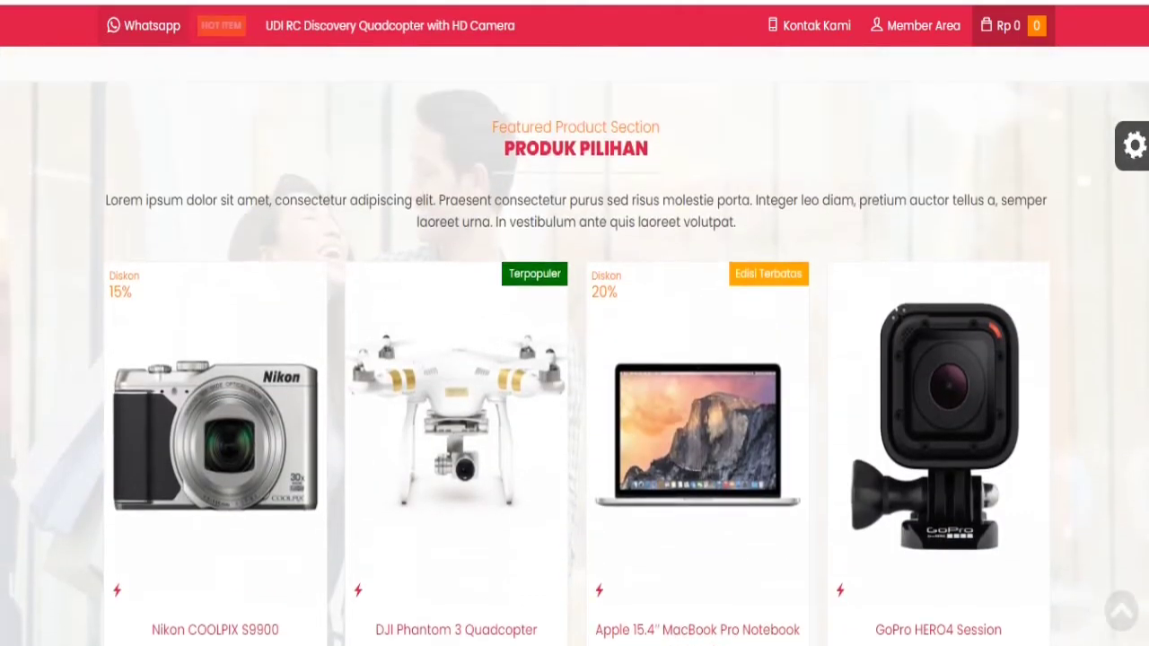
- Open the Nikon COOLPIX S9900 product page and look over its details
click(238, 419)
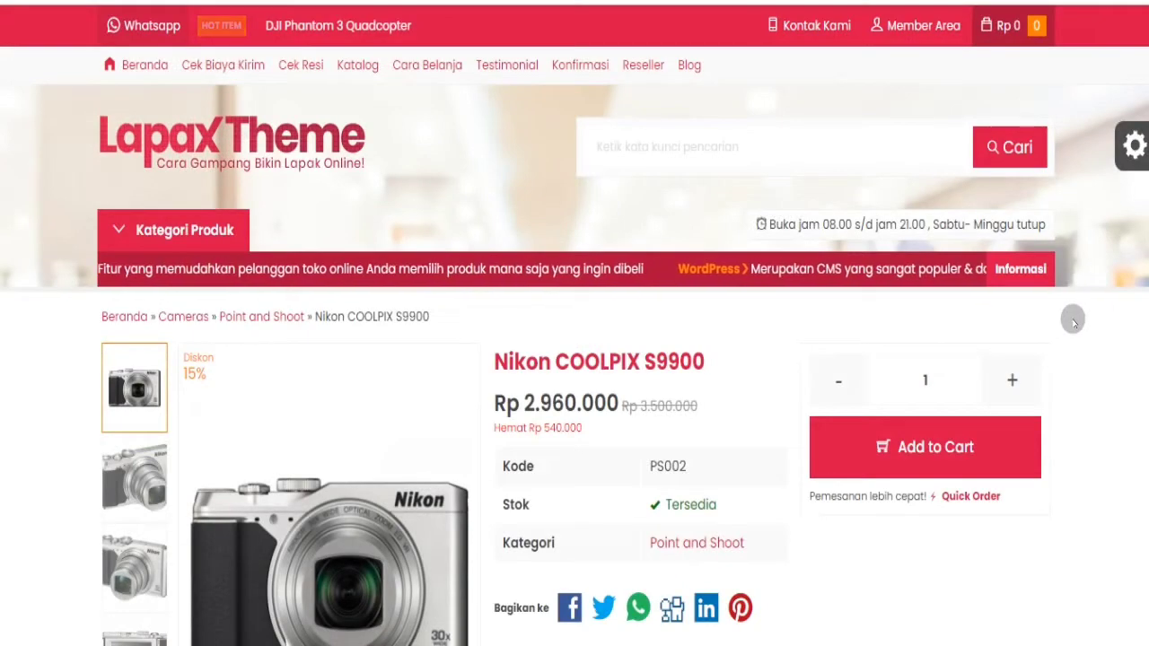
scroll(238, 418, down, 2)
scroll(574, 359, down, 2)
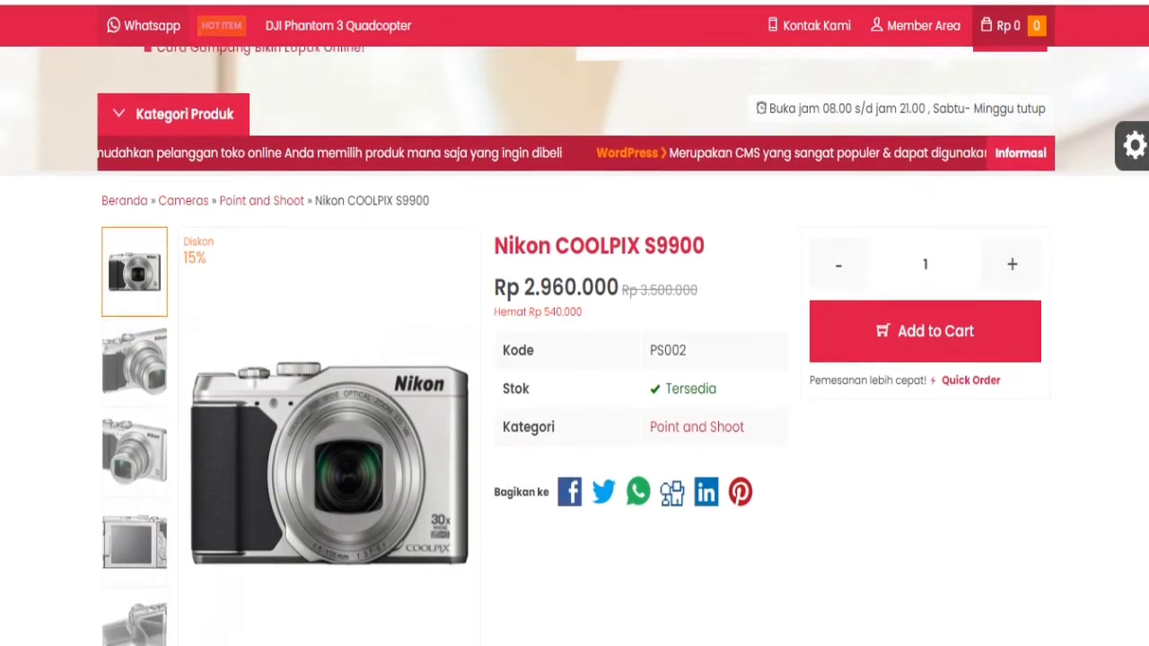
scroll(575, 359, down, 5)
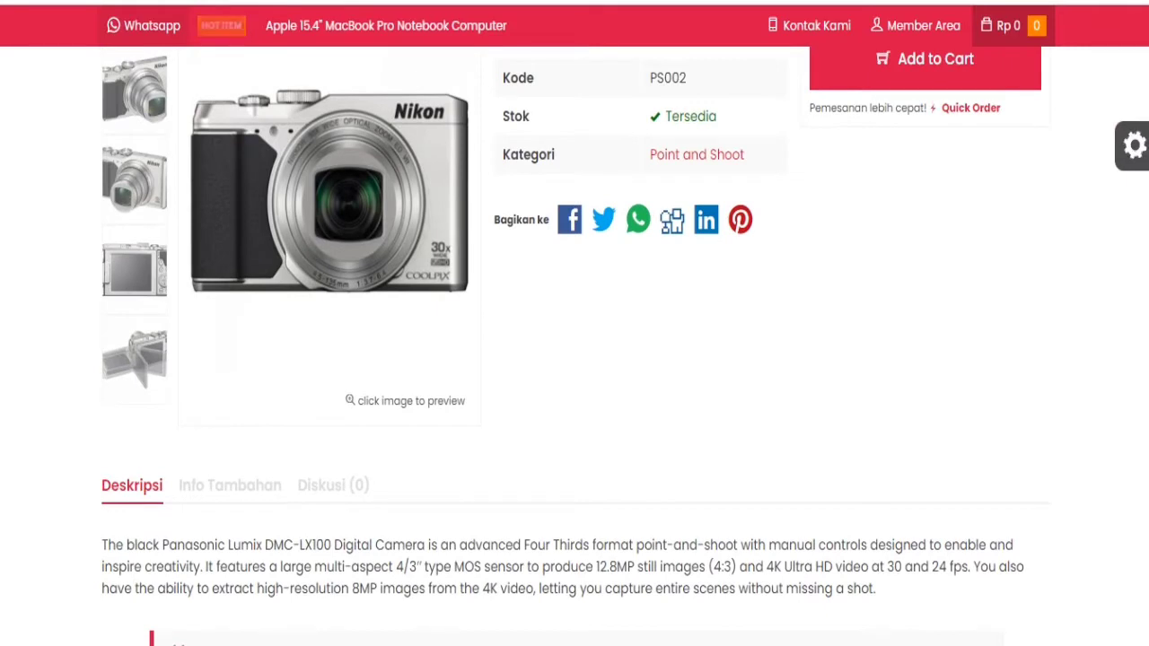
scroll(521, 407, up, 1)
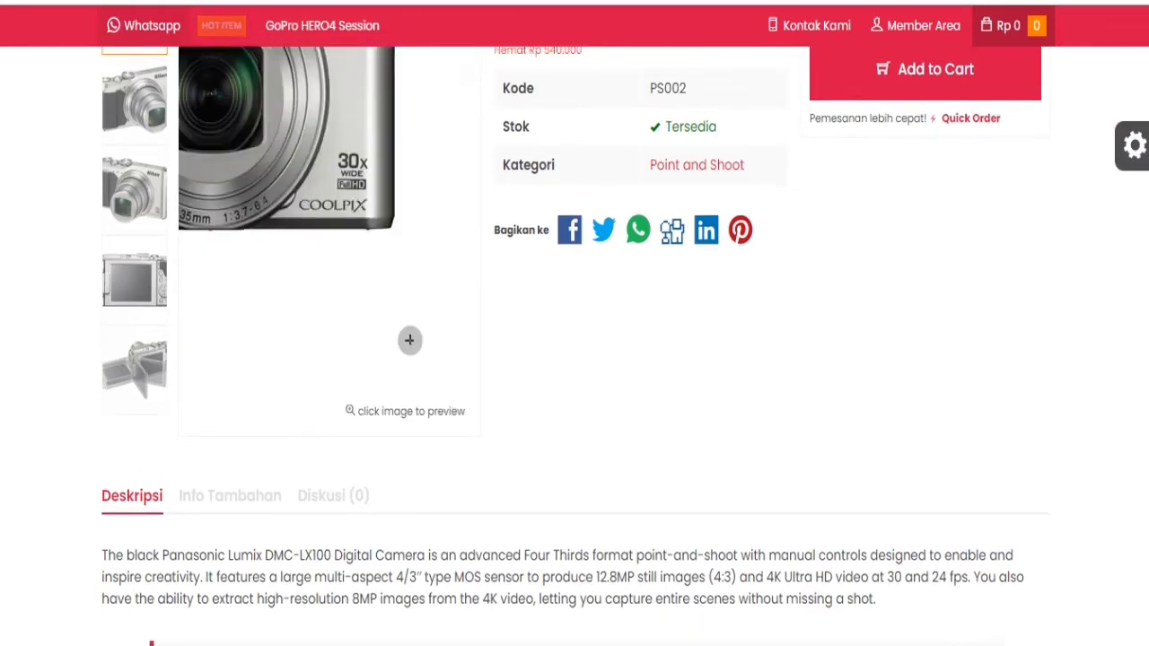
- View the camera photo in the full-screen gallery, then return to the store home page
click(399, 332)
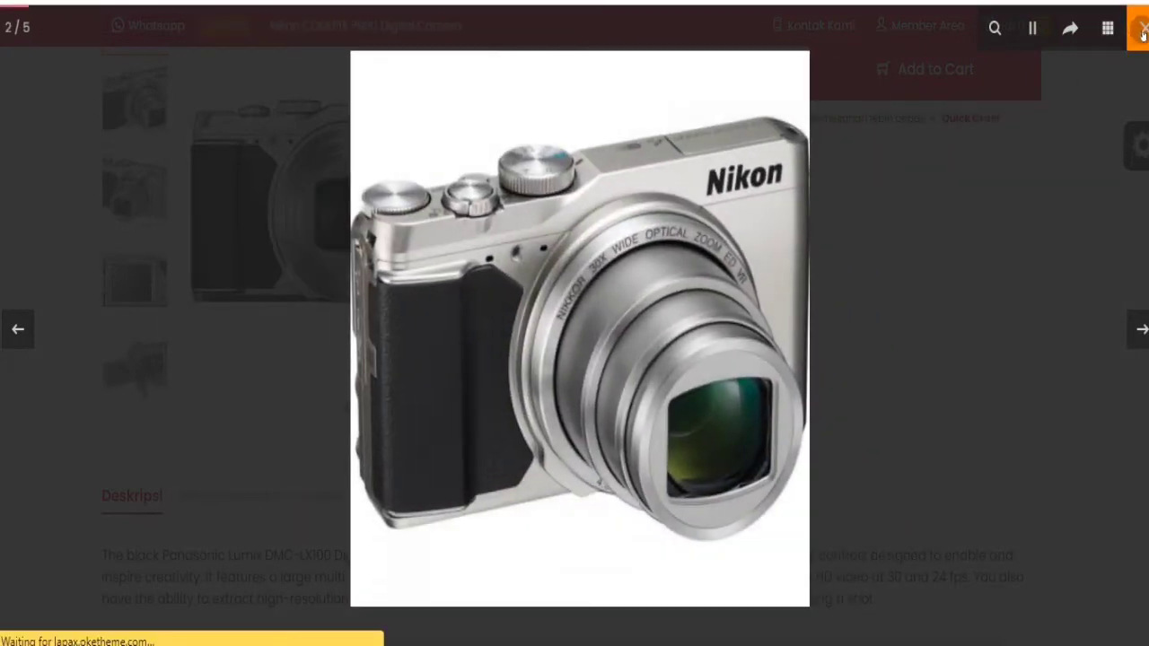
click(1142, 32)
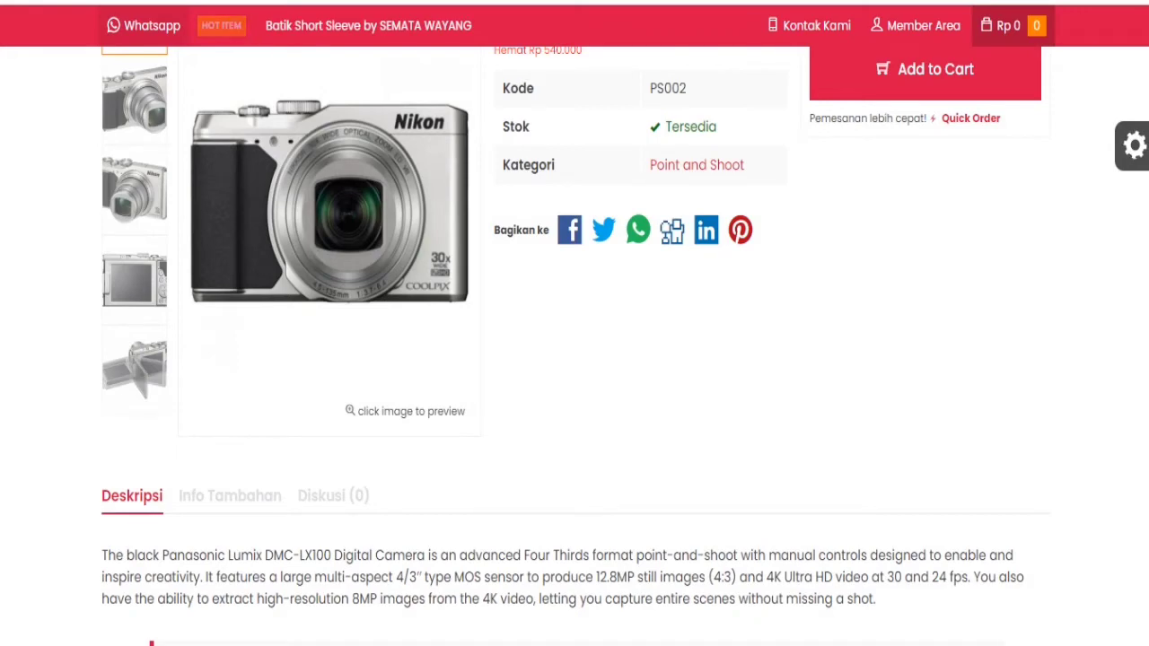
scroll(327, 147, up, 4)
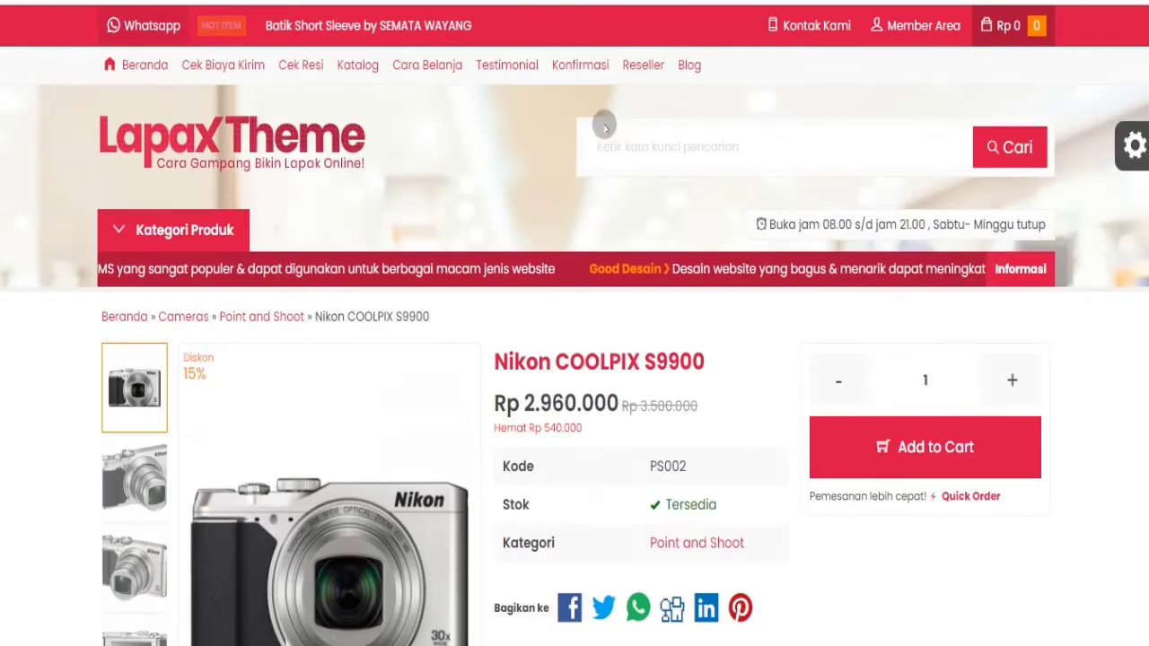
click(328, 146)
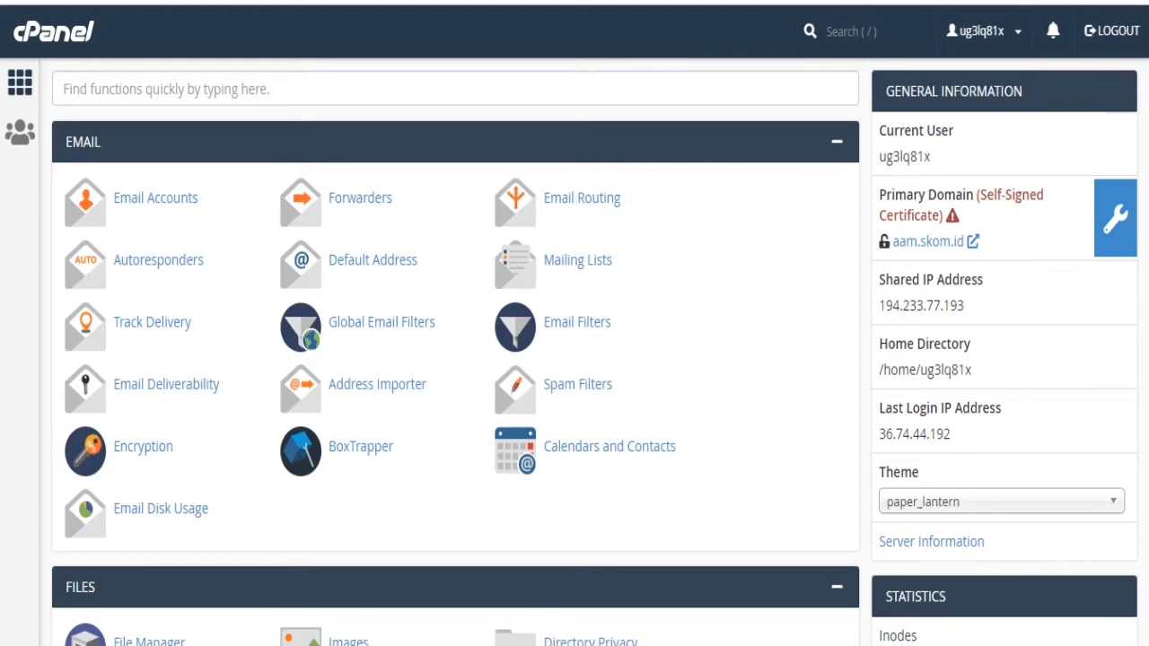
scroll(592, 350, down, 1)
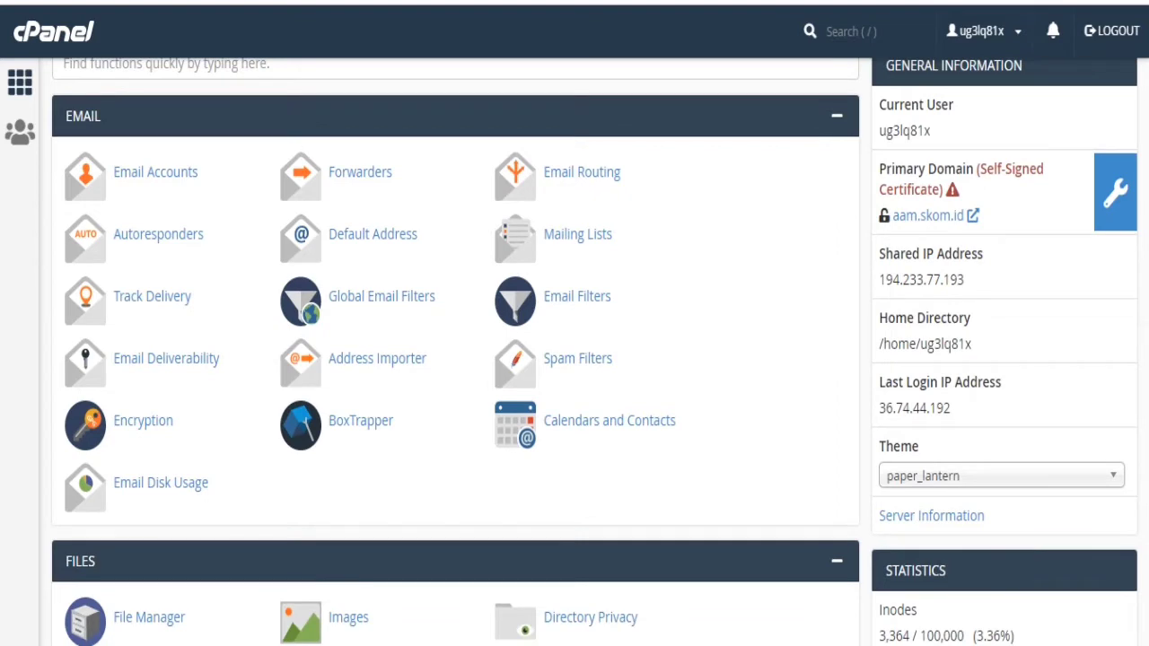
scroll(92, 582, down, 7)
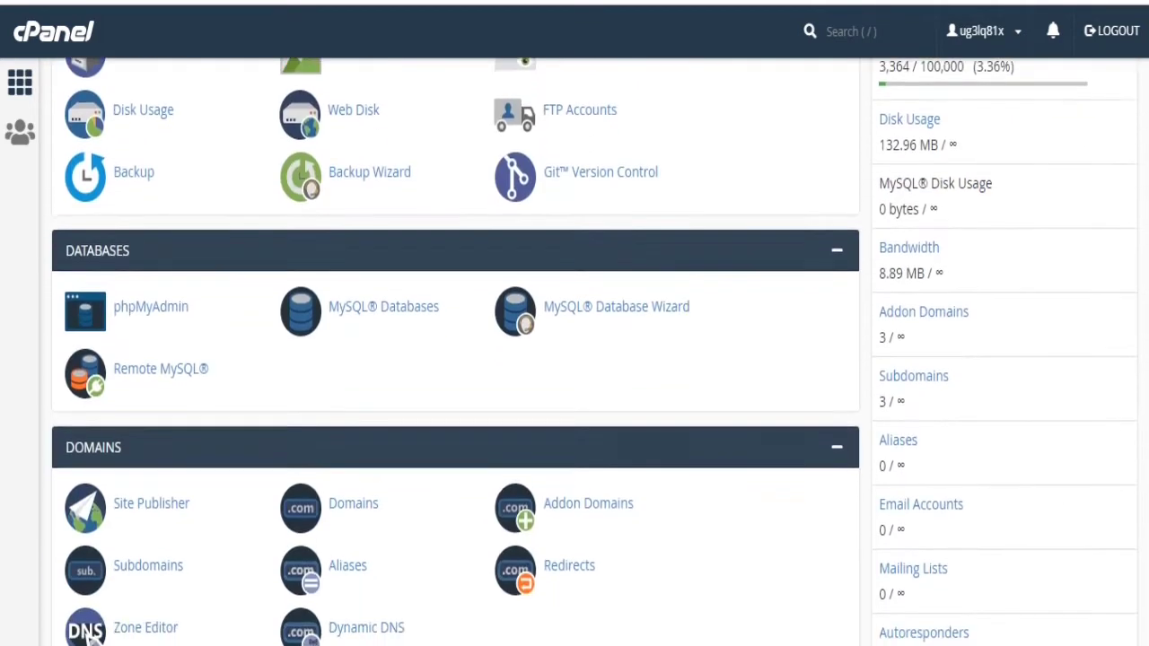
scroll(92, 582, down, 7)
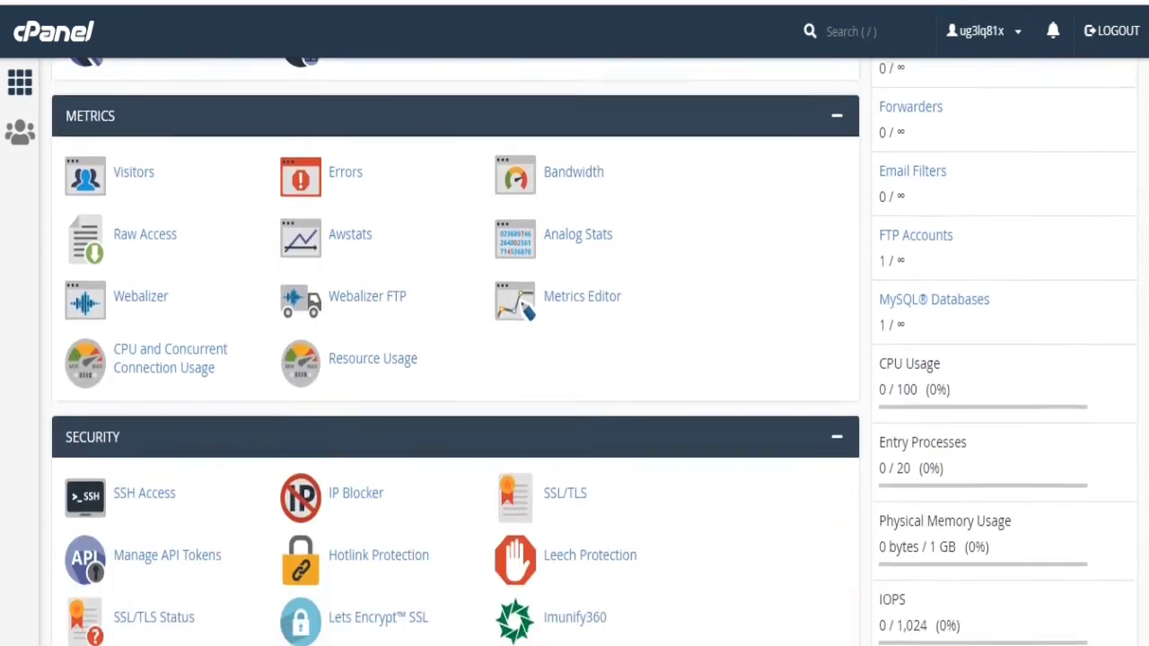
scroll(455, 352, down, 4)
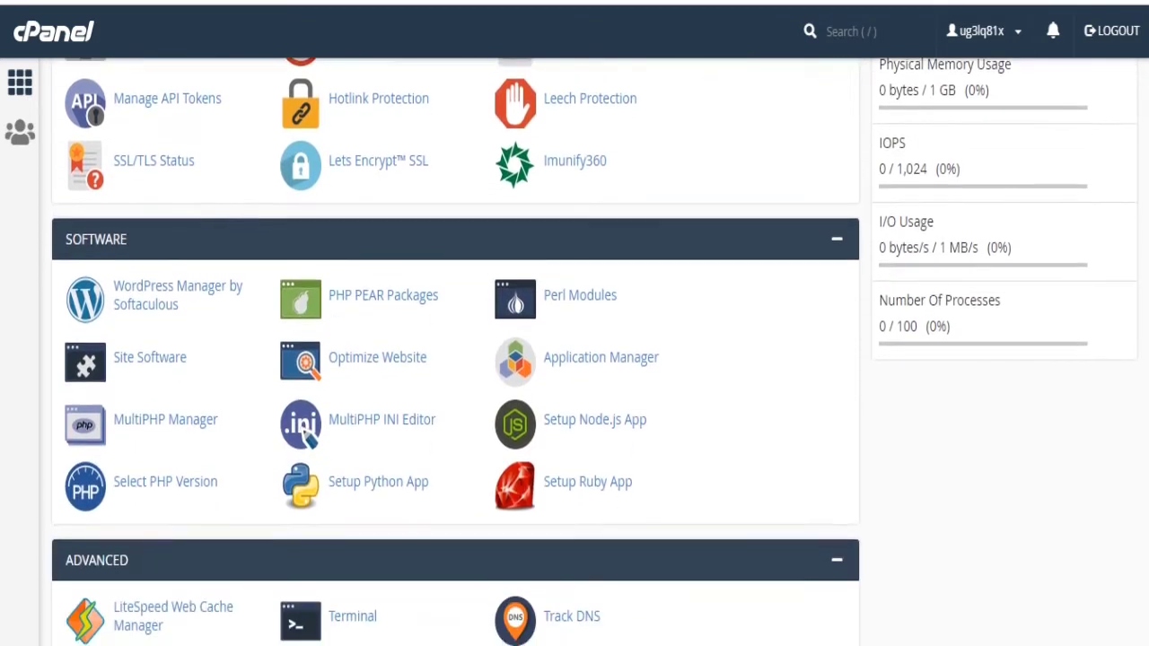
scroll(454, 352, down, 1)
scroll(454, 352, down, 1)
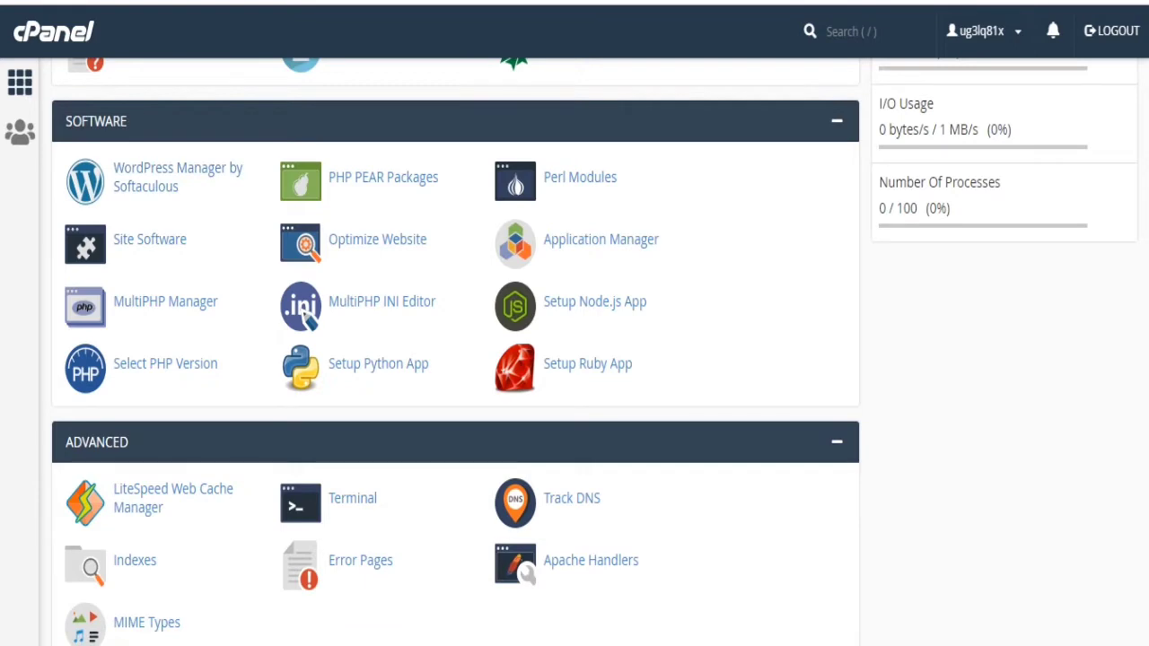
scroll(455, 352, down, 6)
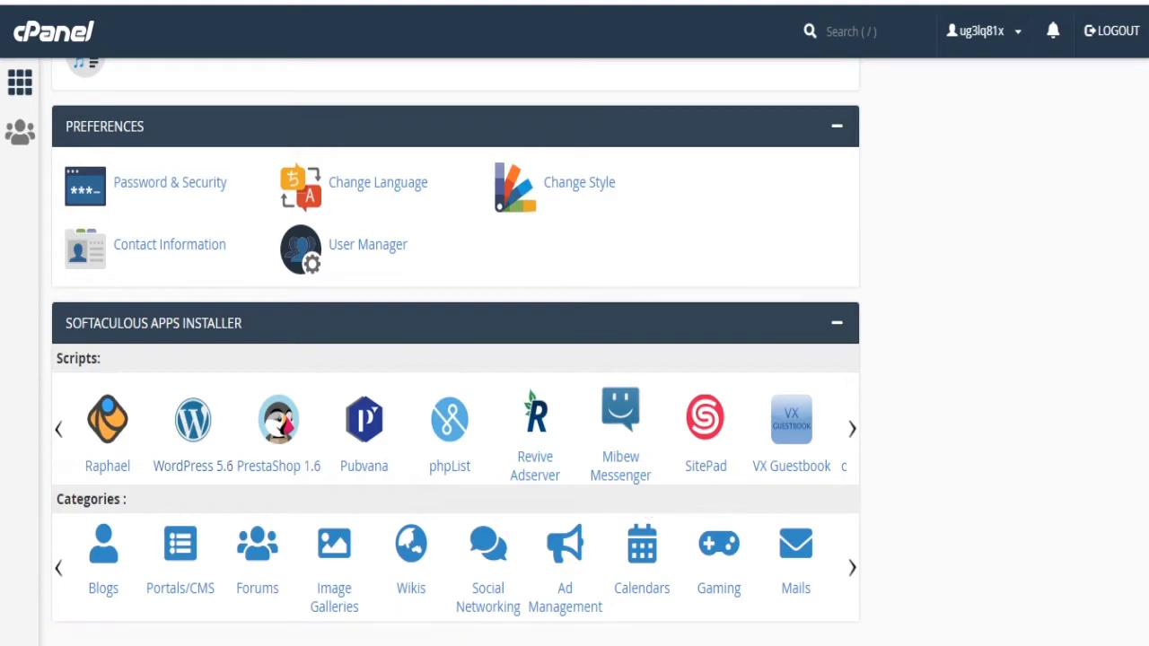
scroll(91, 295, up, 15)
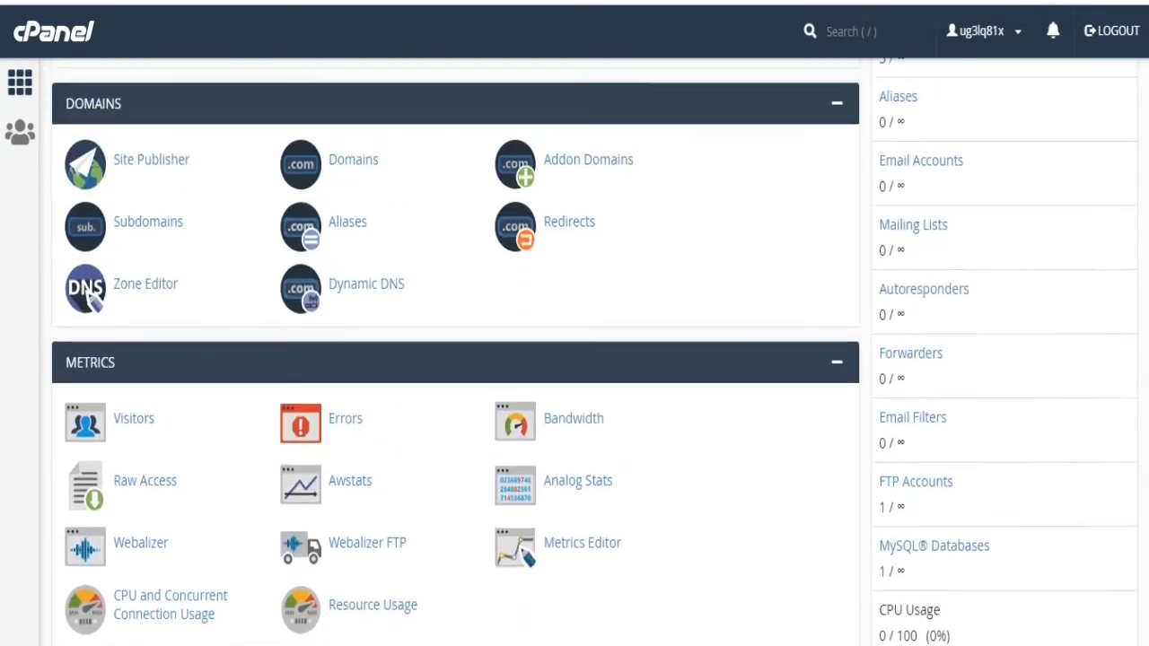
scroll(91, 297, up, 1)
scroll(179, 449, down, 7)
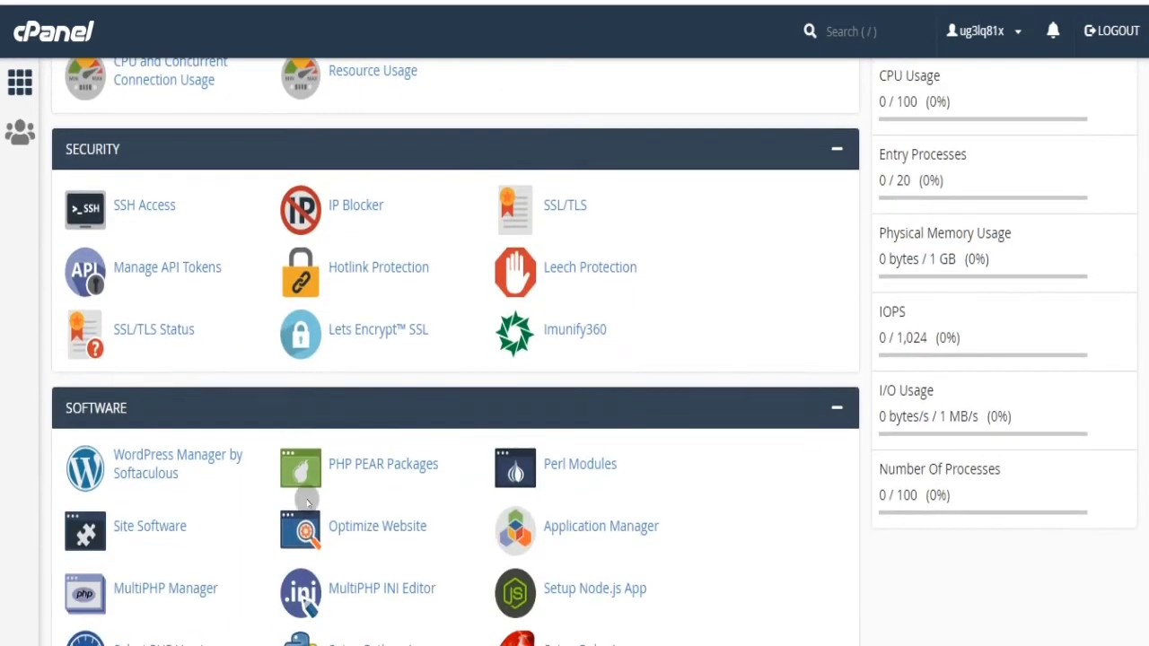
click(189, 477)
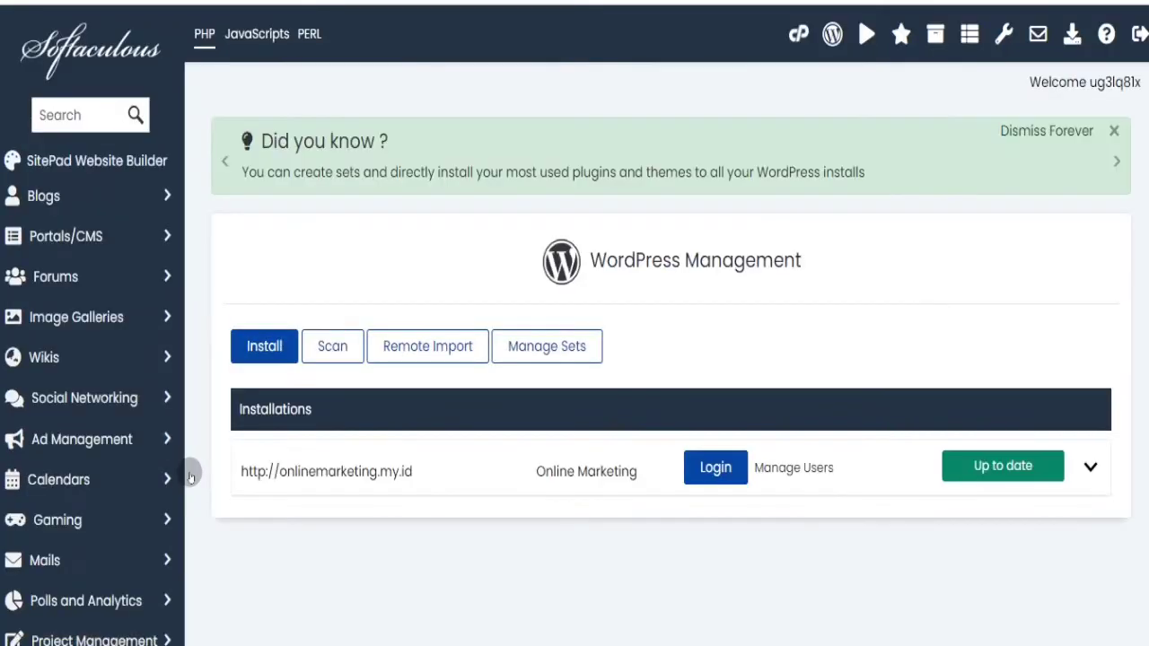
click(268, 350)
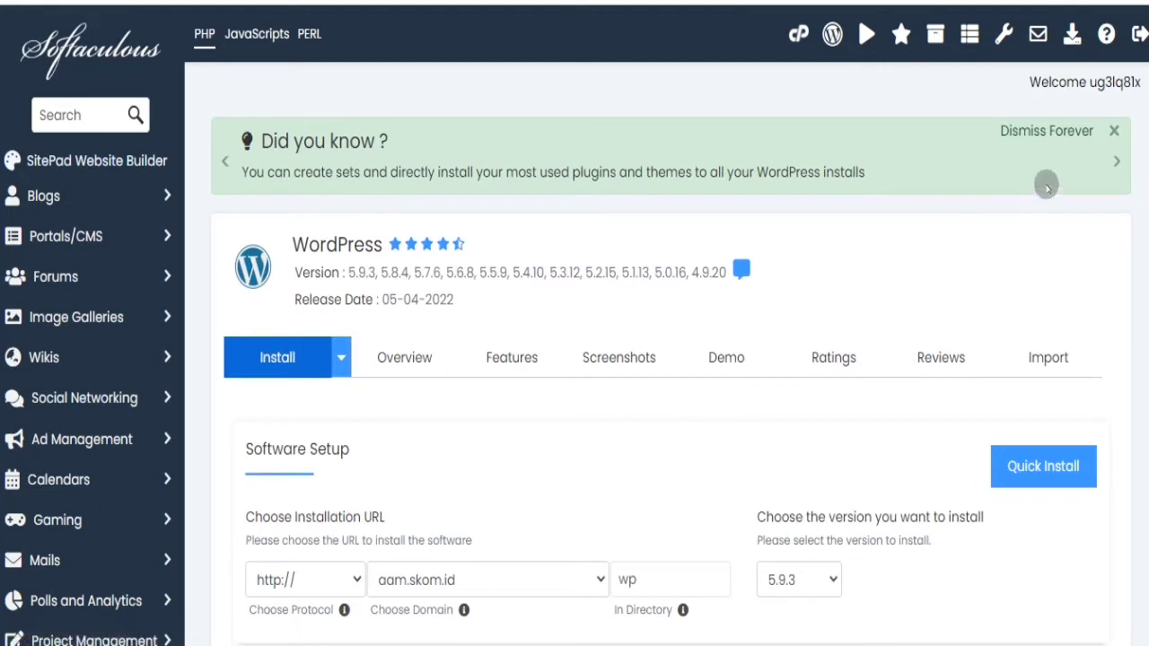
scroll(865, 270, down, 5)
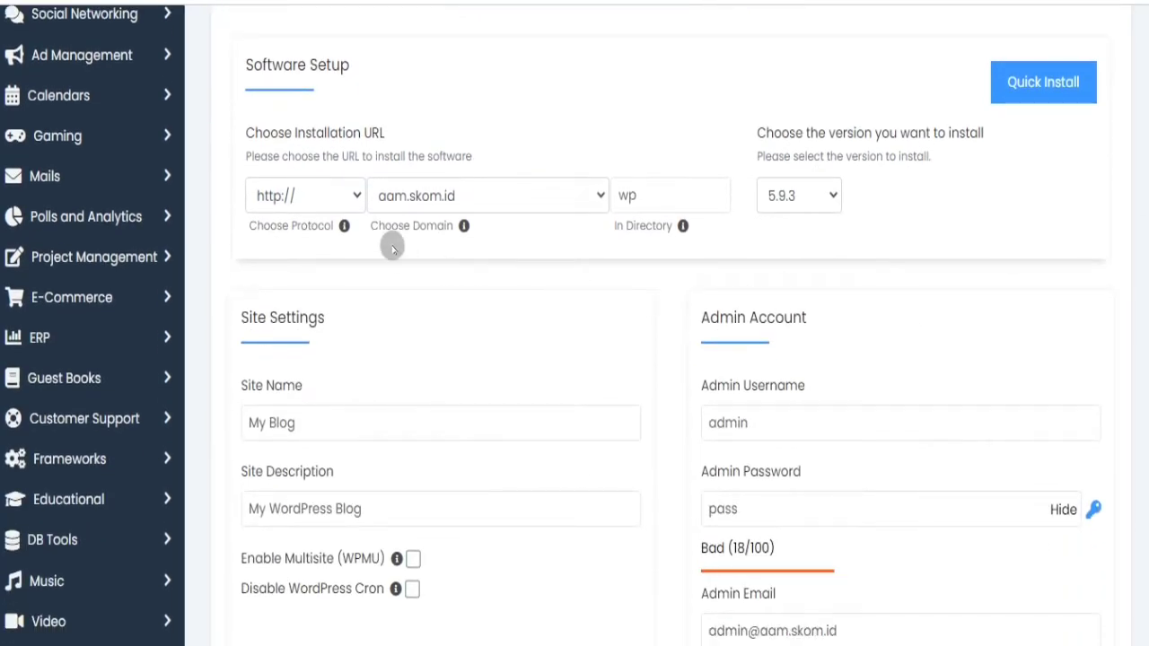
click(528, 203)
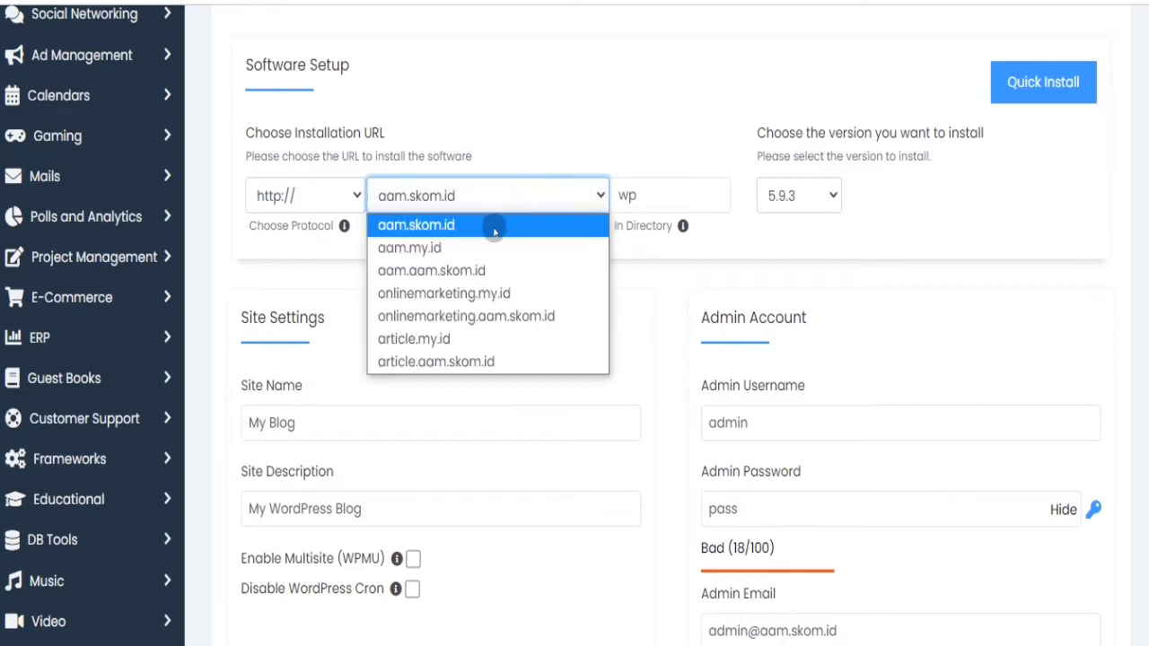
click(474, 247)
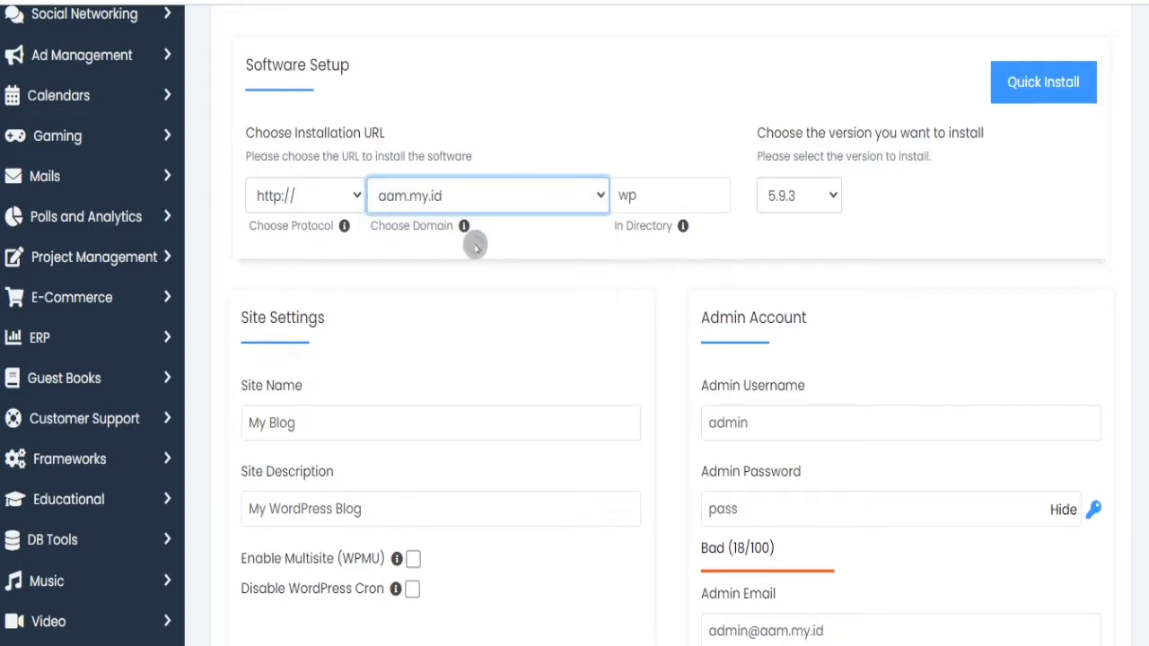
double_click(650, 195)
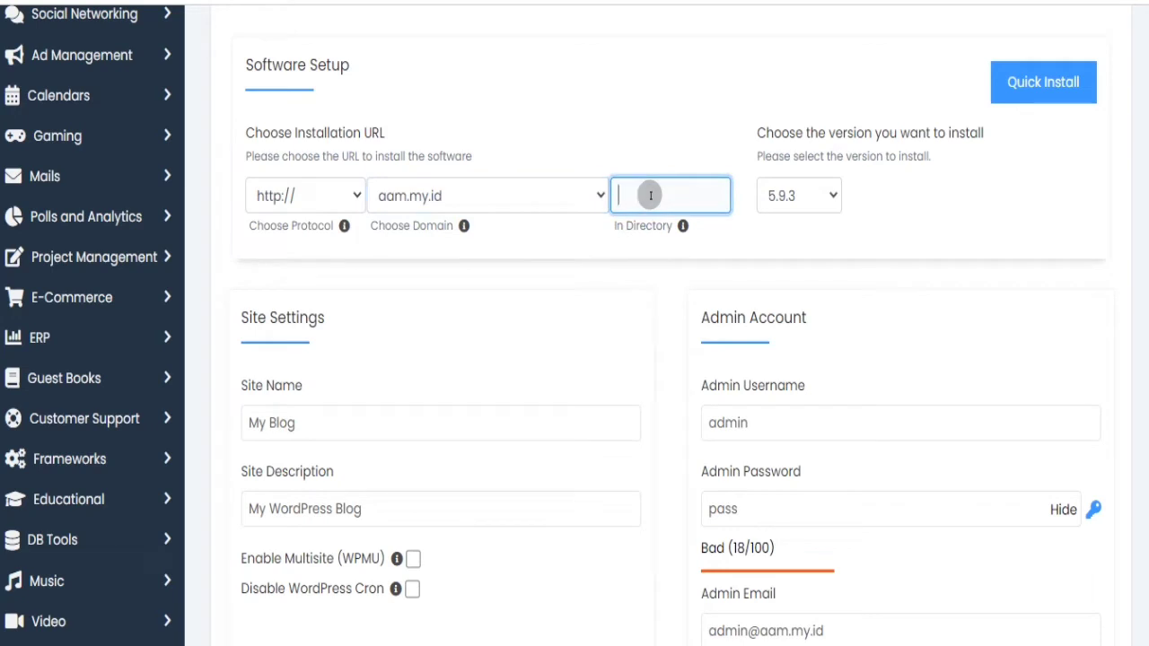
click(353, 191)
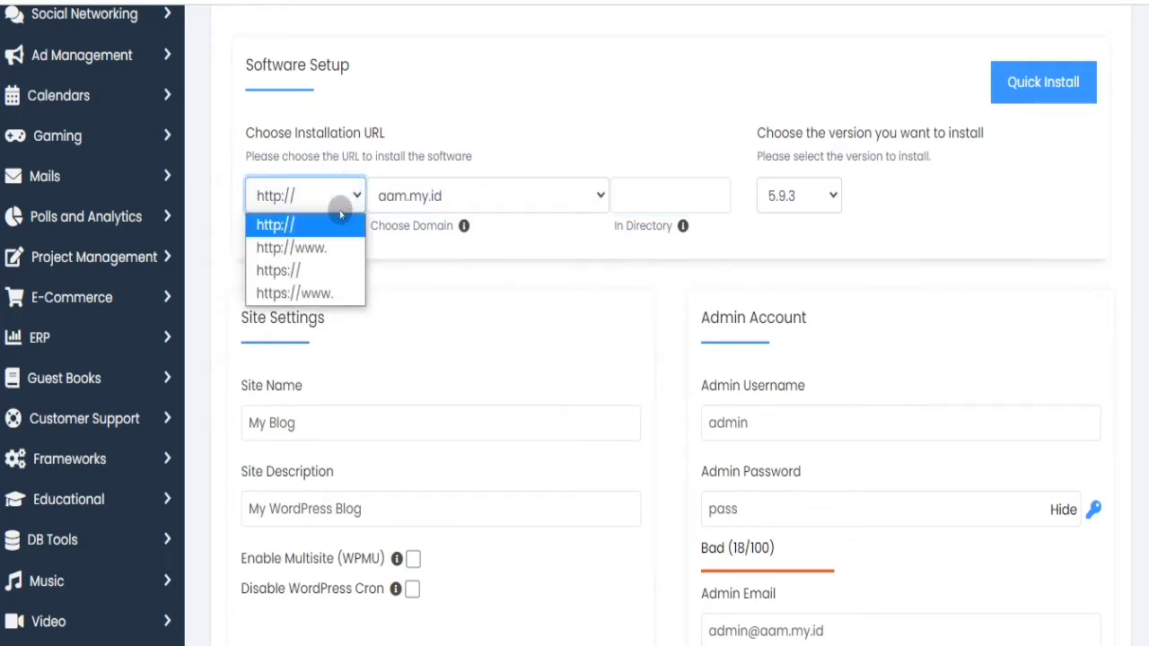
click(317, 270)
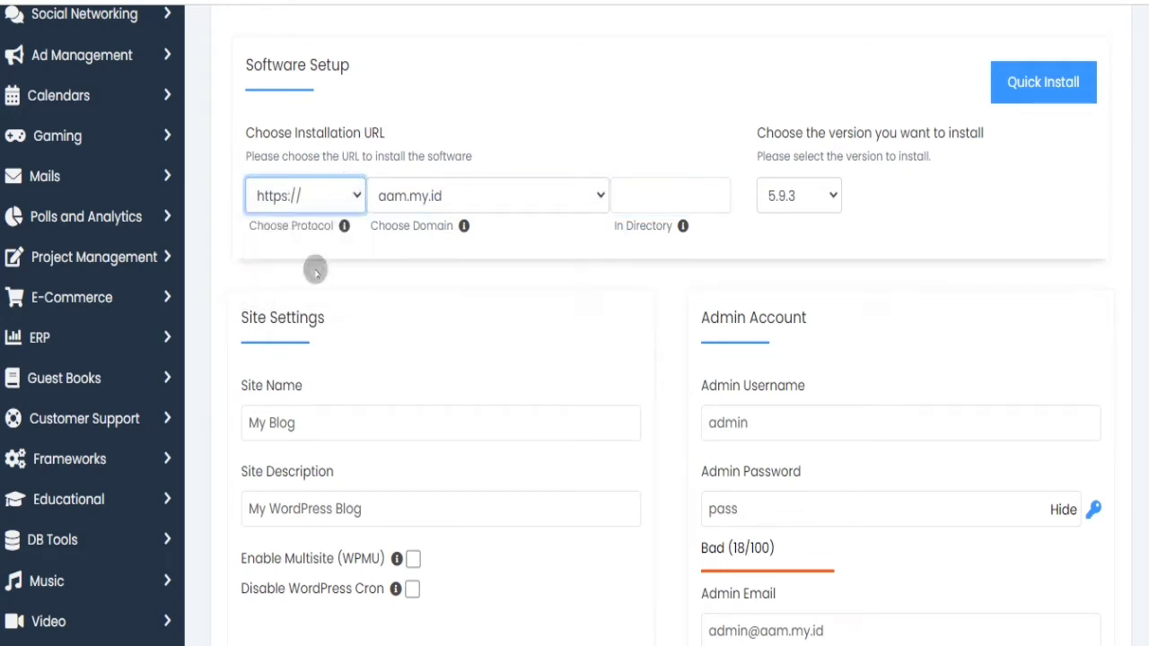
- Set the site name to Toko Online and the description to 'Tutorial Cara Membuat Toko Online'
triple_click(337, 415)
click(317, 442)
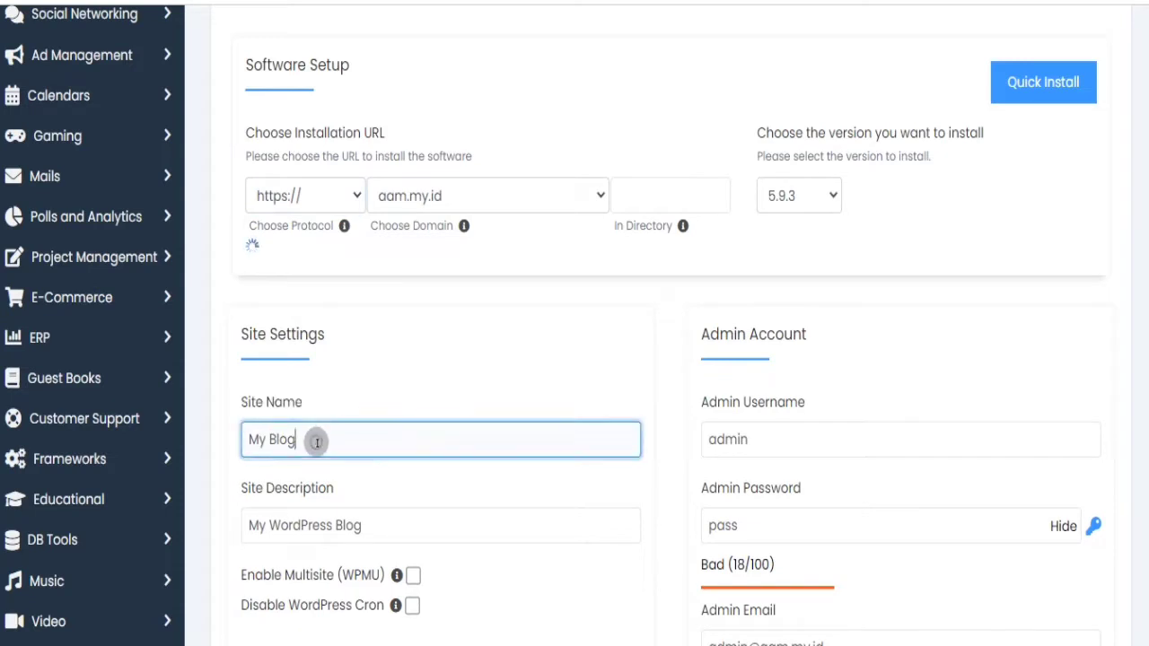
triple_click(316, 442)
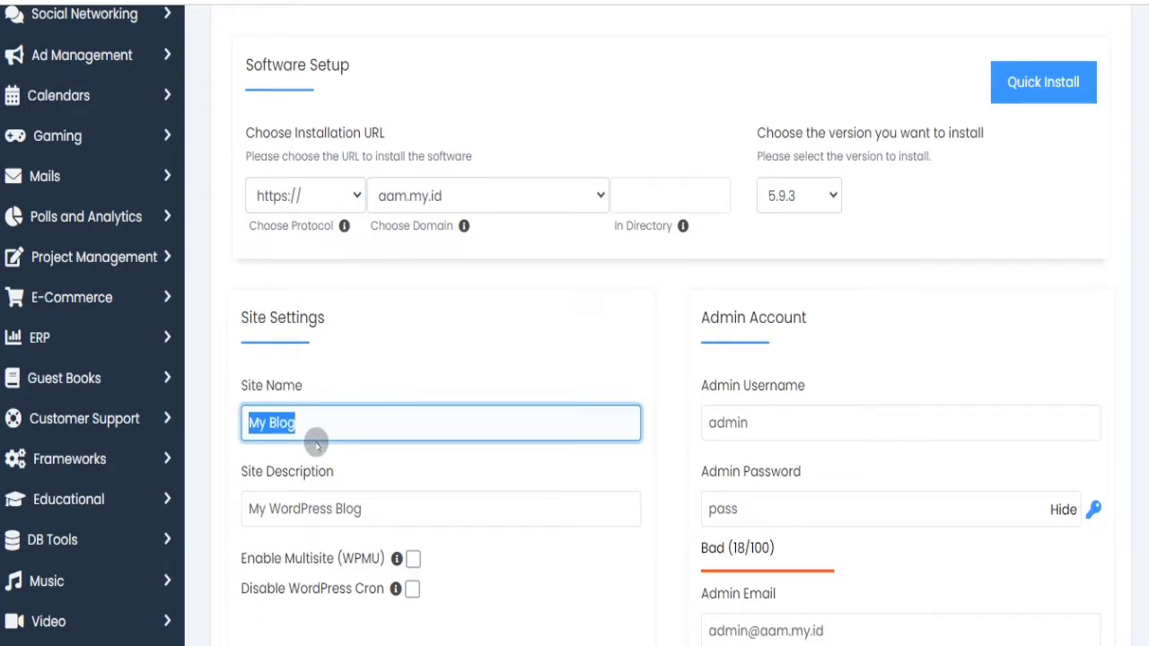
text(Toko Online)
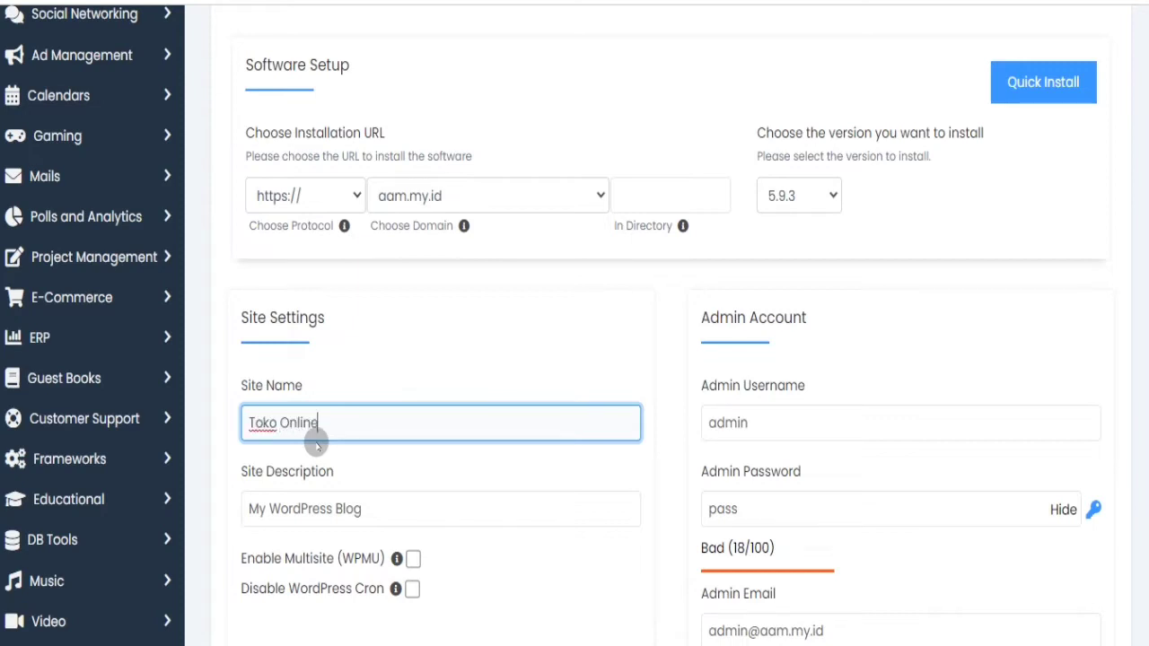
click(361, 511)
triple_click(363, 510)
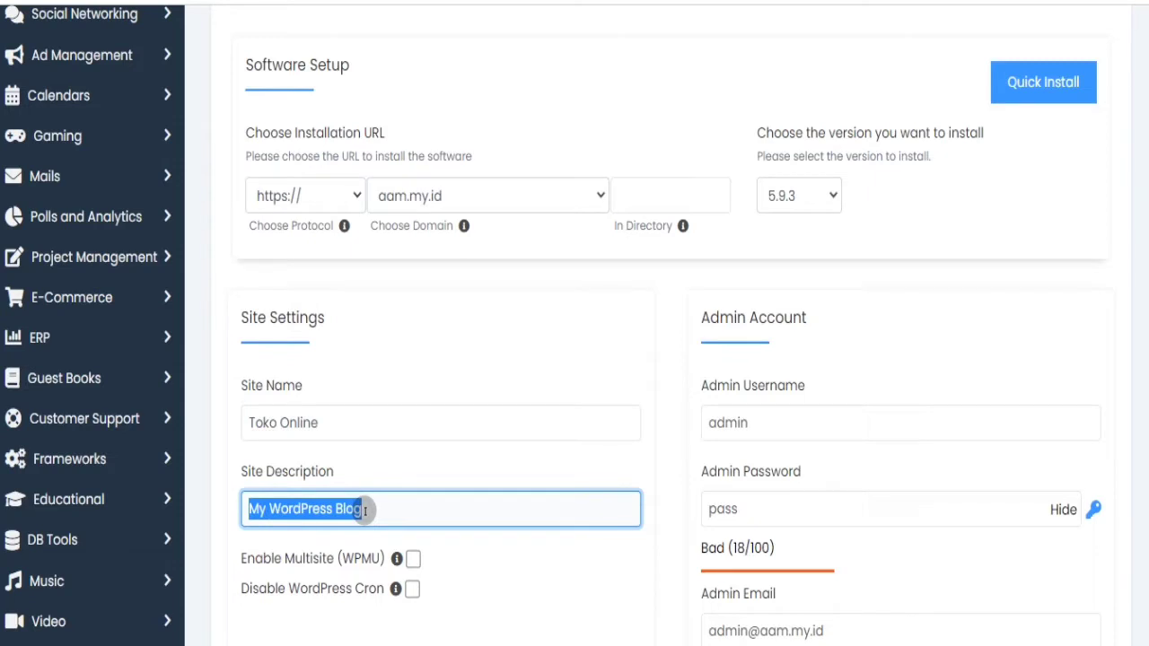
text(T)
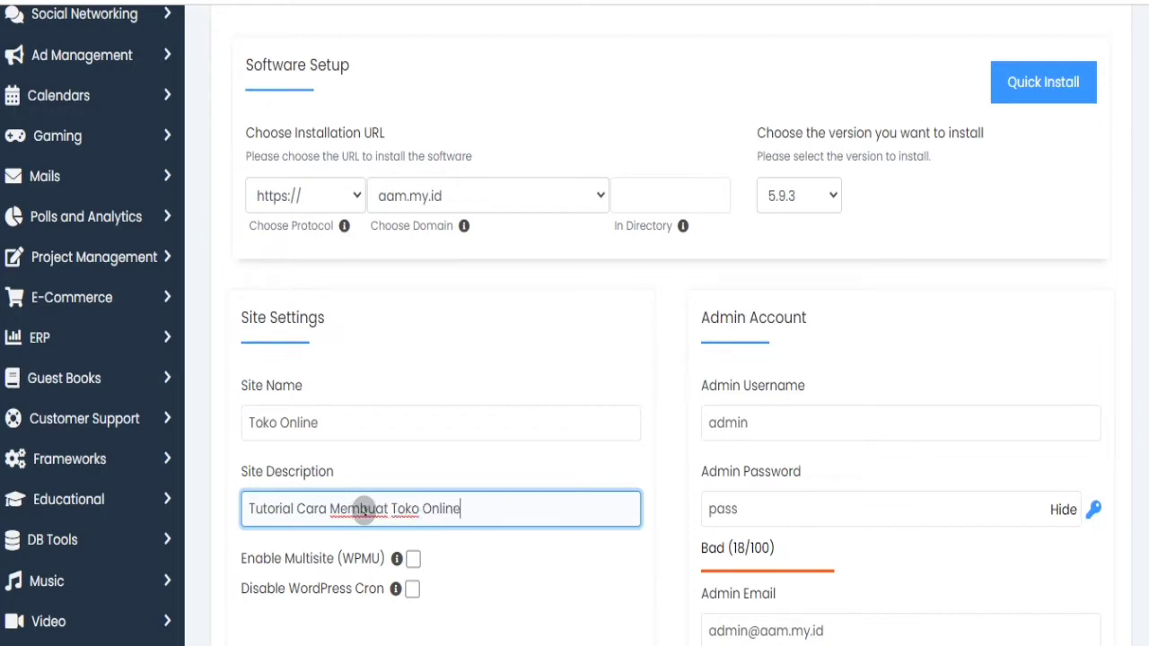
- Replace the generated admin password with a custom admin password
click(768, 504)
scroll(1106, 302, down, 3)
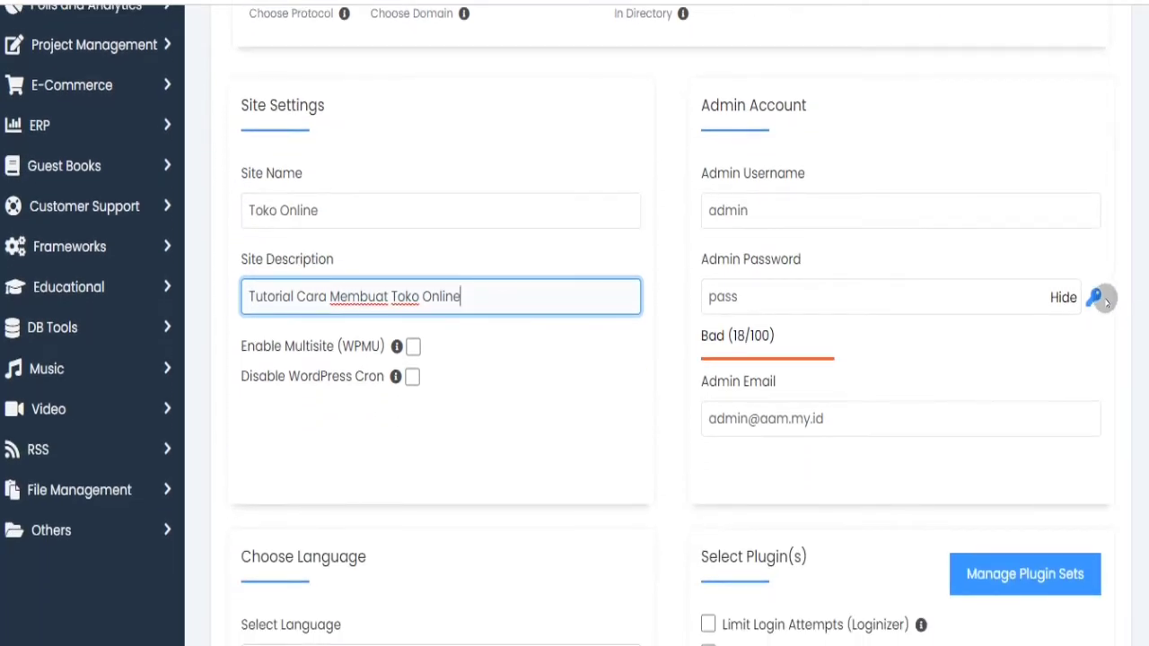
click(1098, 298)
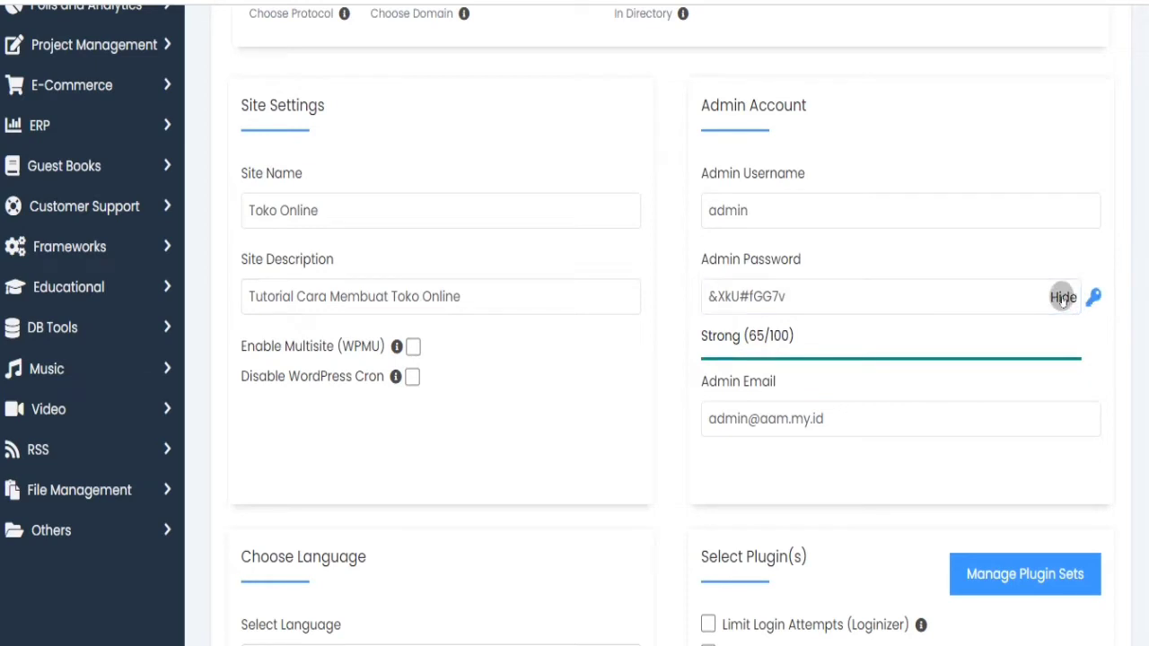
click(1062, 298)
click(906, 310)
double_click(897, 296)
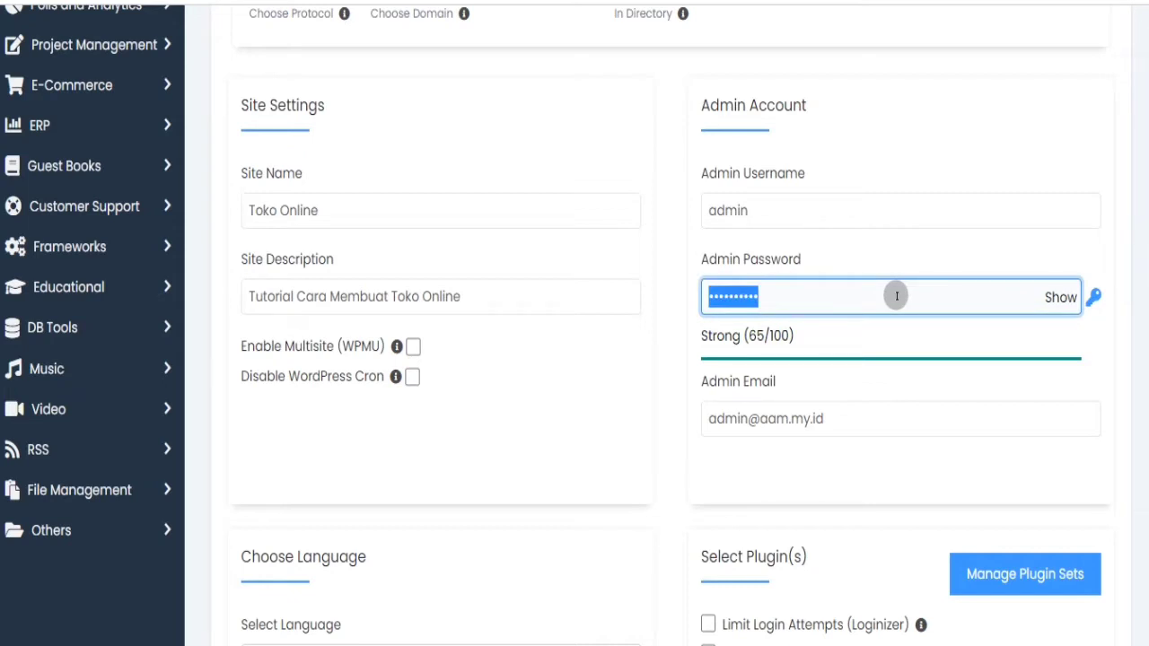
text(admin)
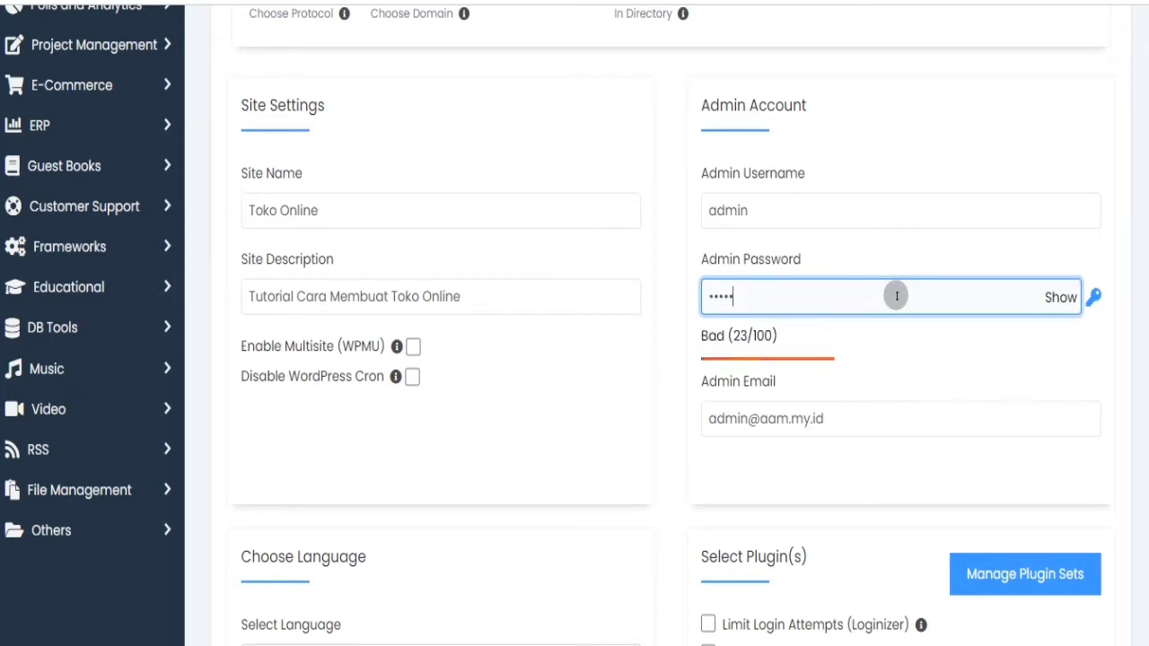
text(123456)
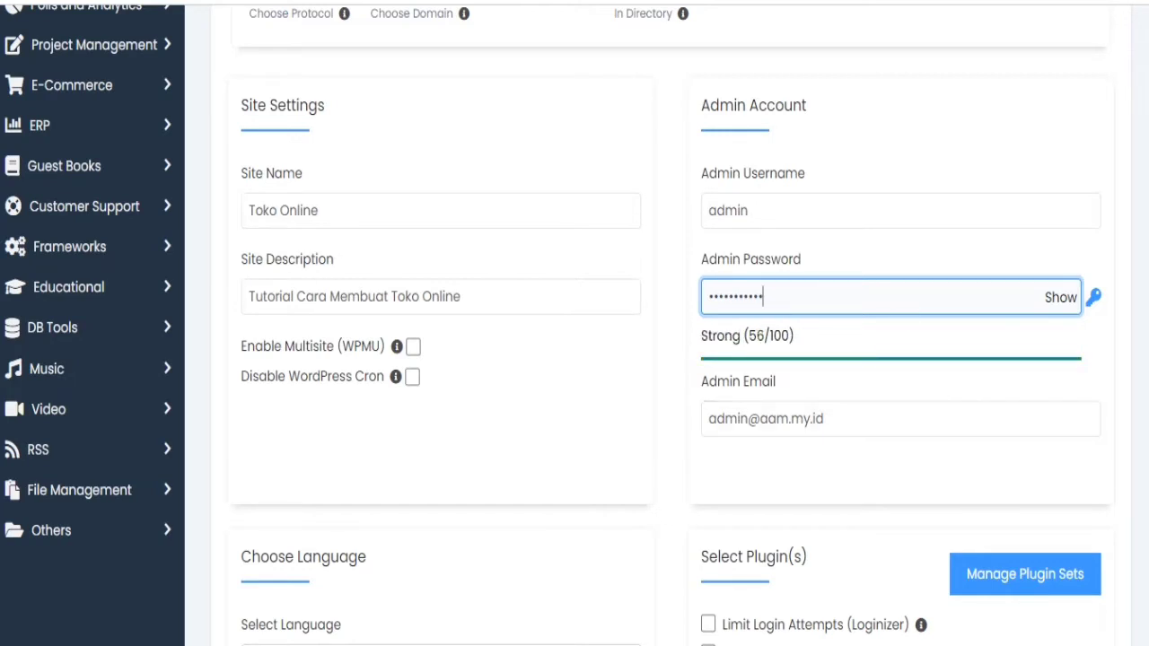
- Choose Indonesian as the site language and launch the WordPress installation
scroll(574, 324, down, 3)
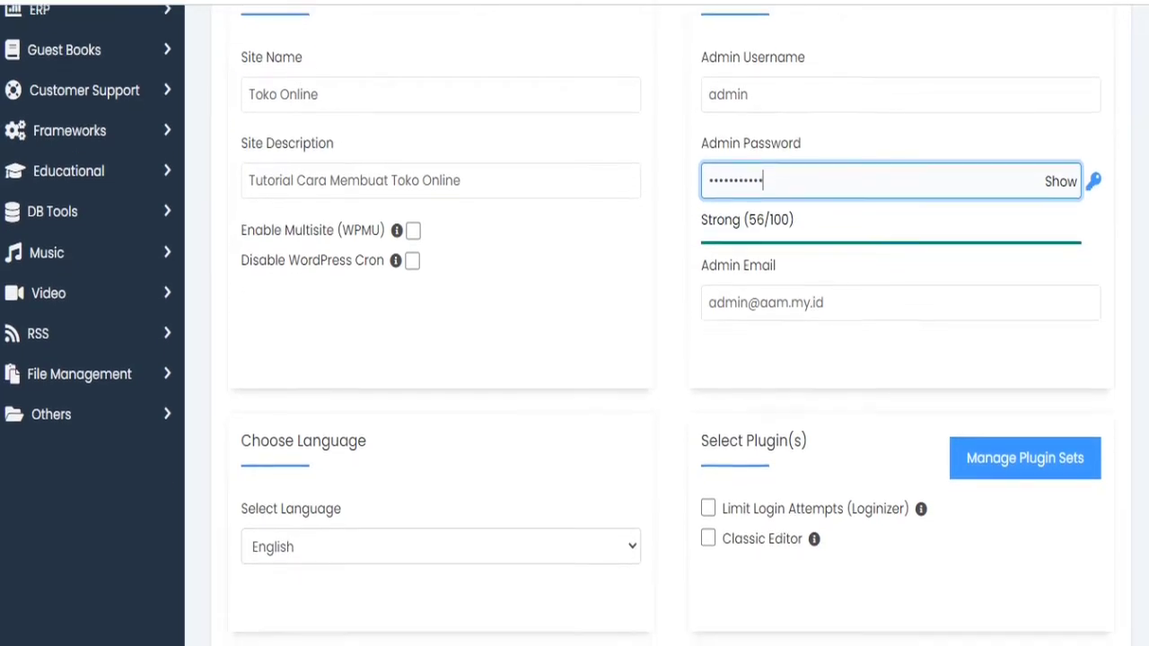
scroll(574, 323, down, 2)
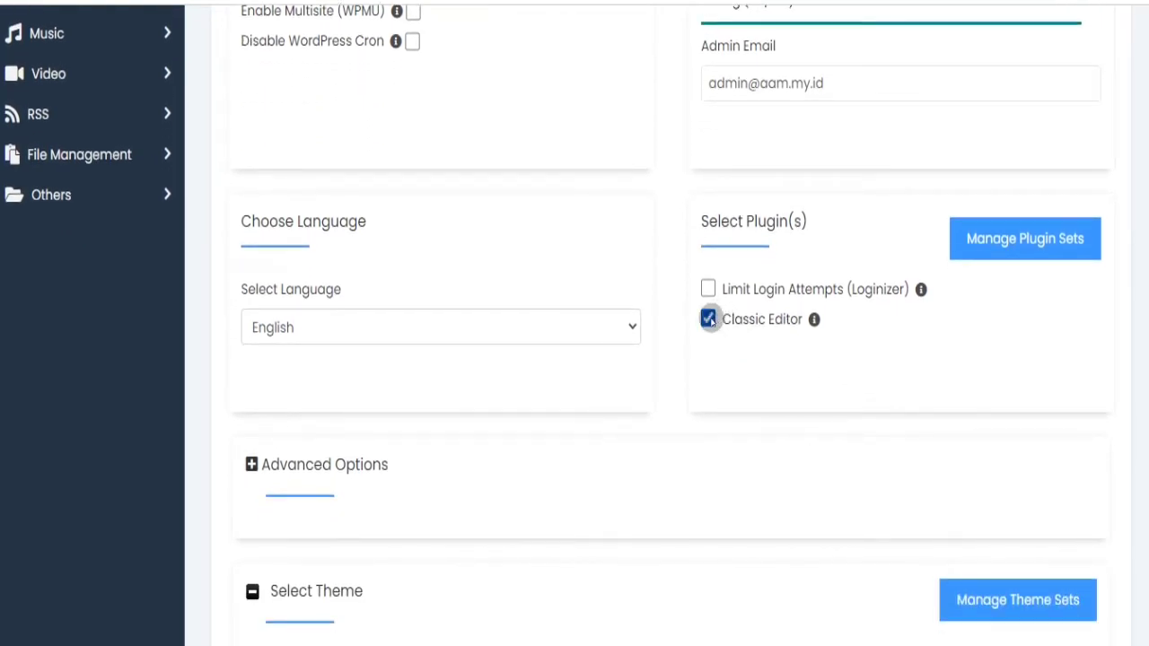
click(626, 327)
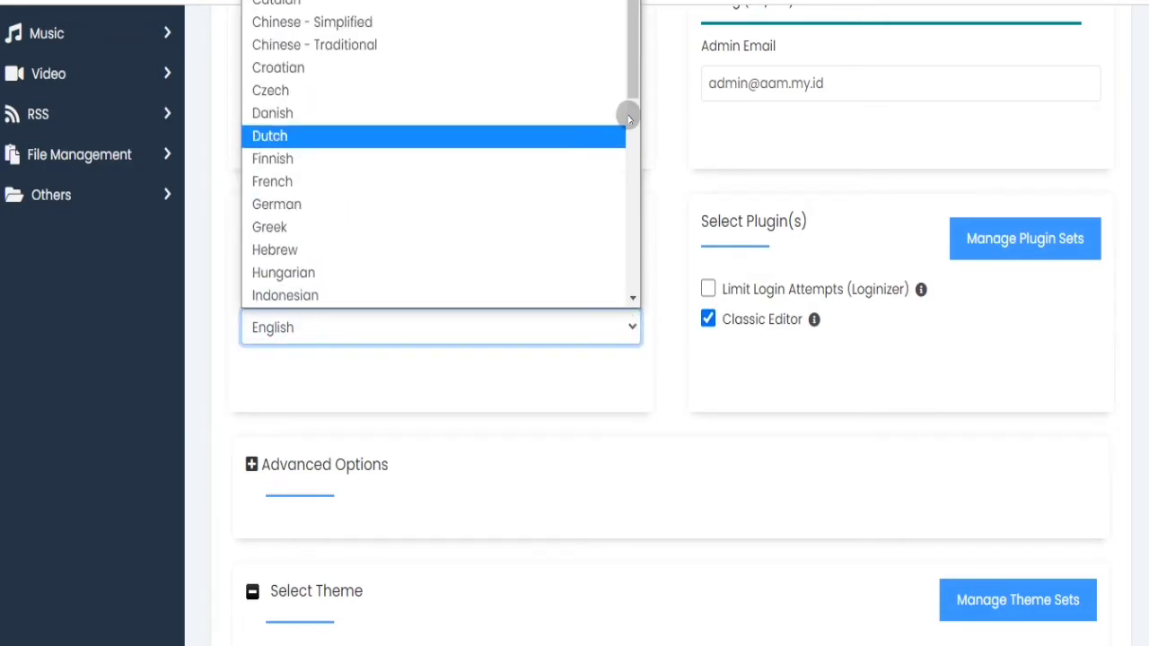
click(400, 297)
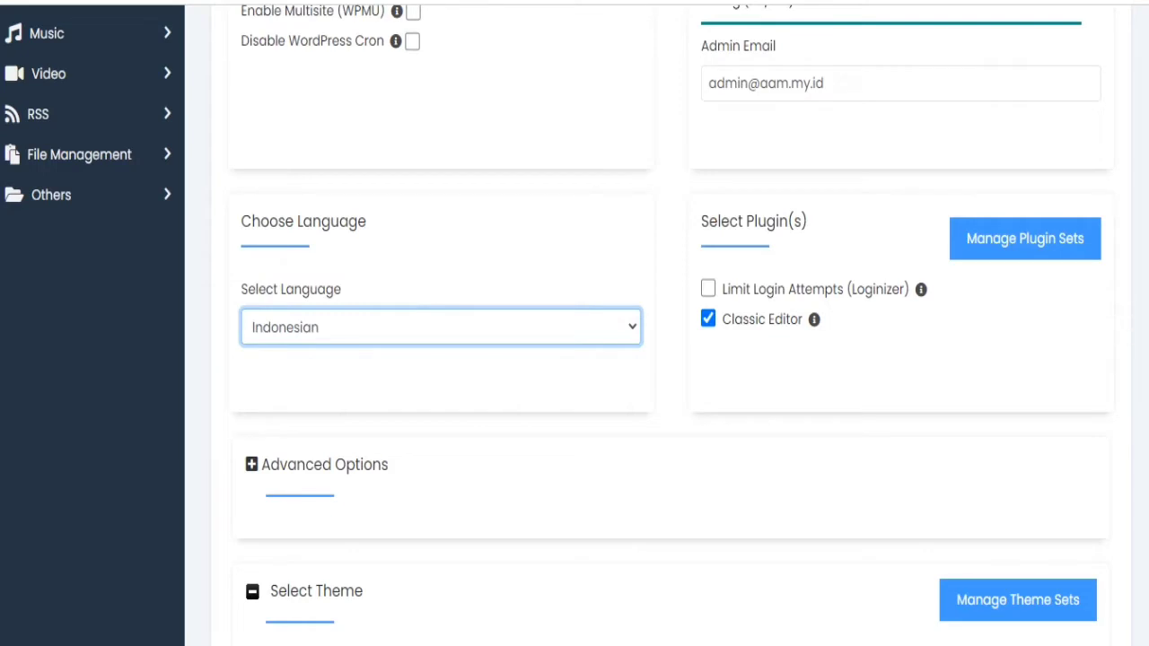
scroll(575, 323, down, 3)
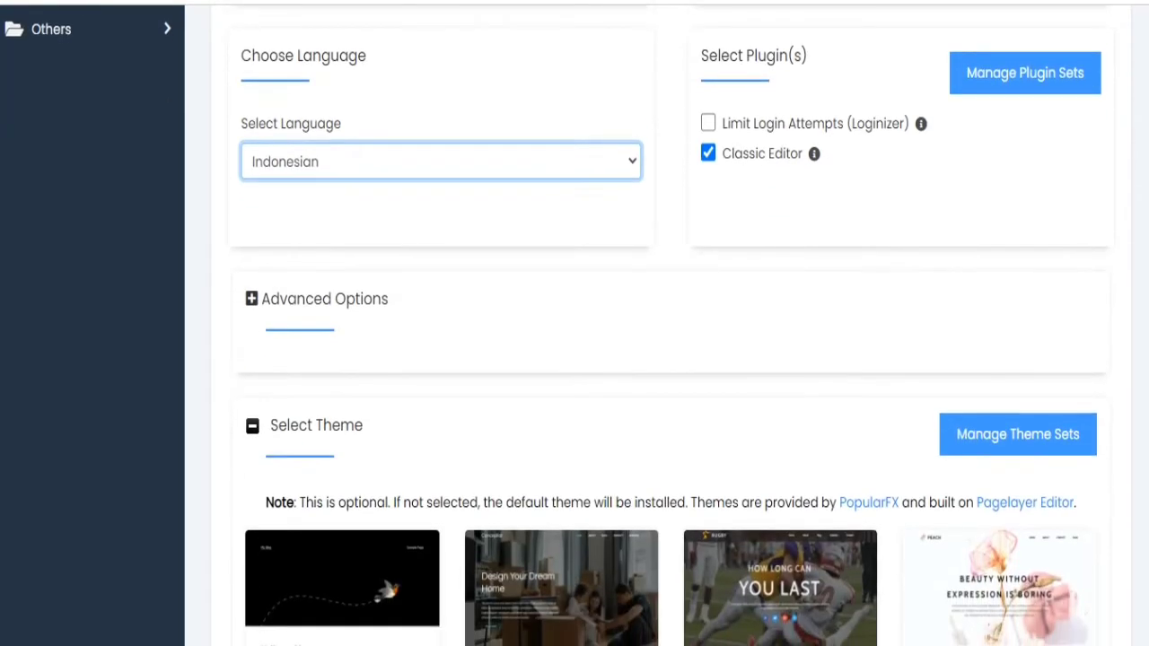
scroll(574, 323, down, 2)
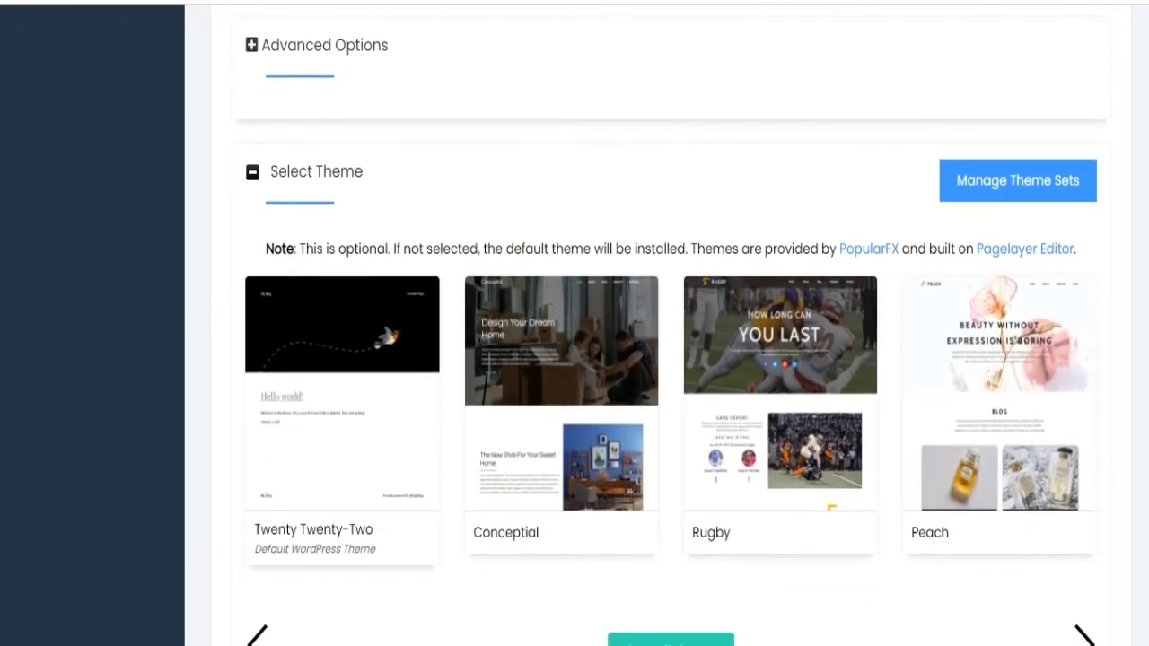
scroll(575, 323, up, 3)
scroll(575, 323, down, 3)
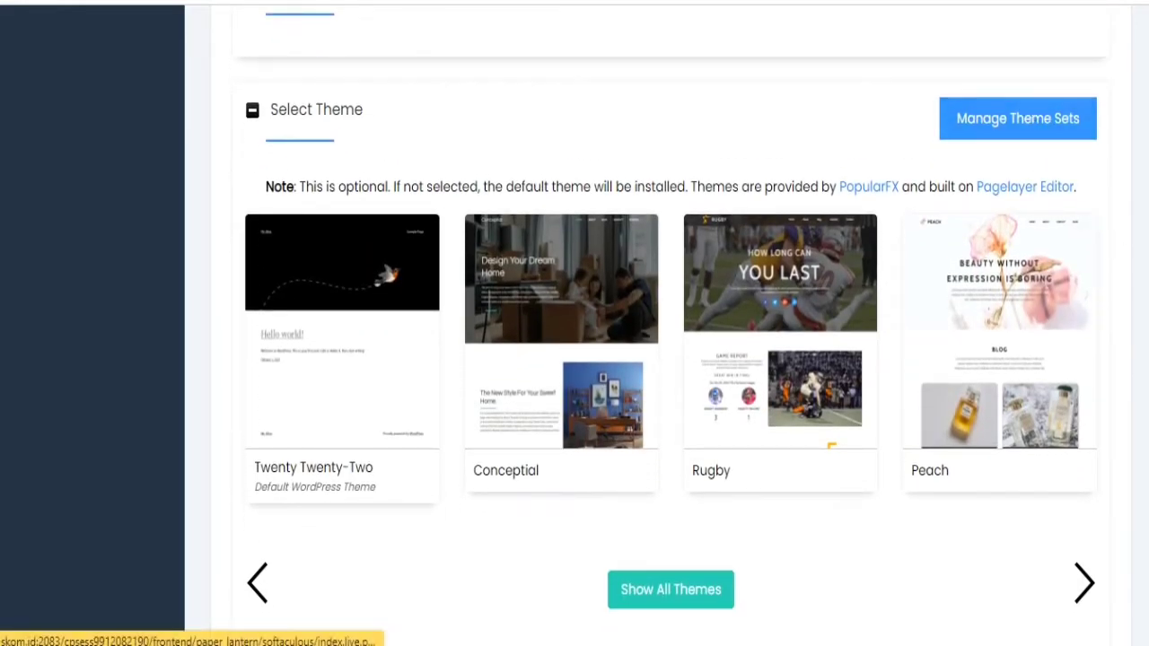
scroll(1104, 539, down, 3)
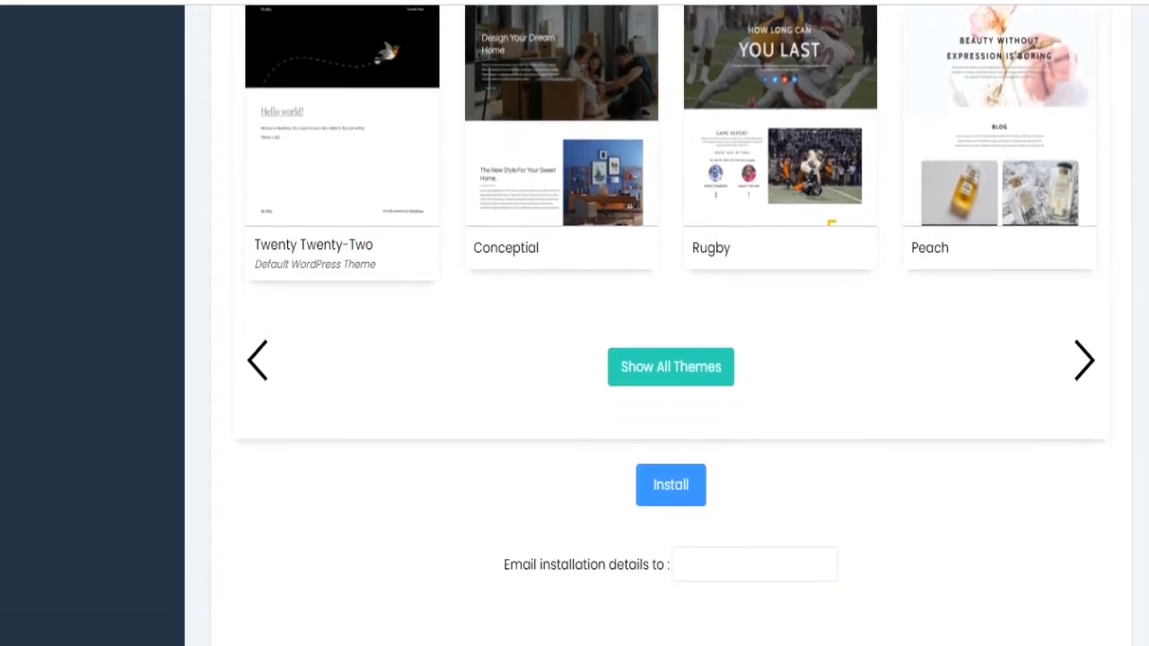
click(687, 484)
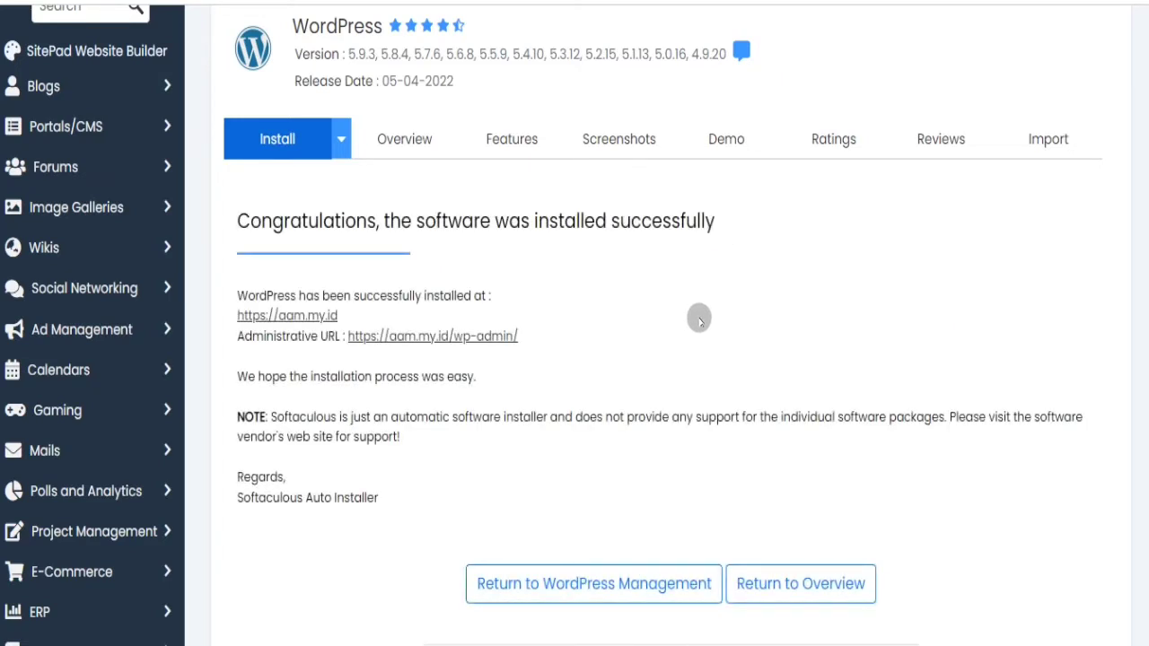
click(334, 316)
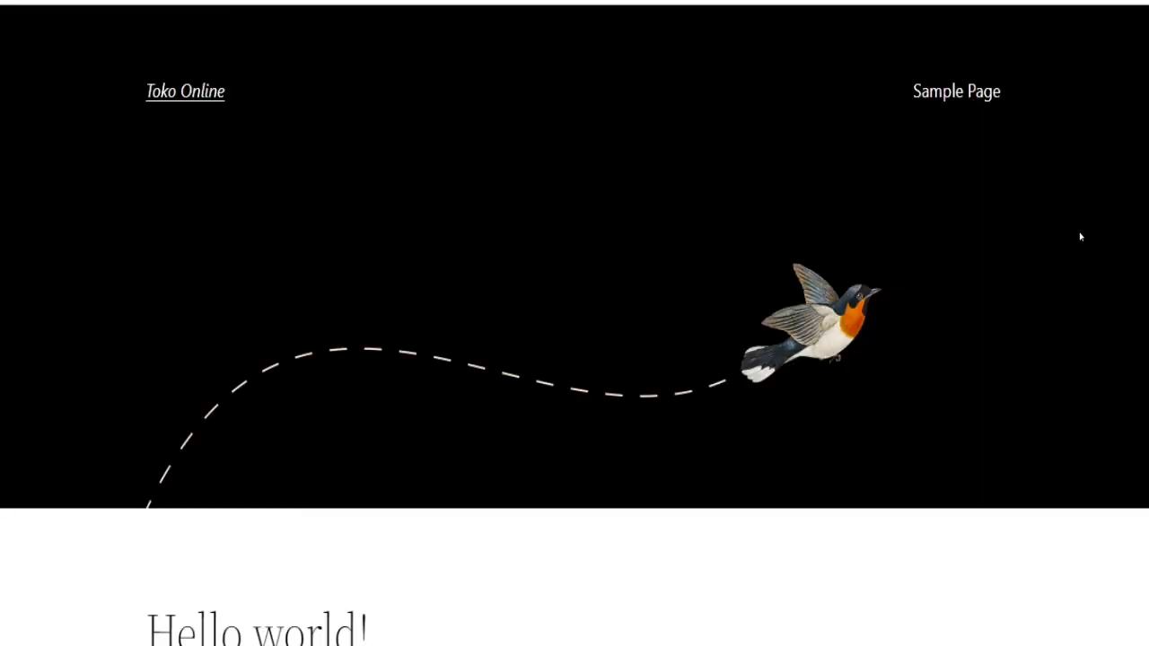
scroll(574, 323, down, 7)
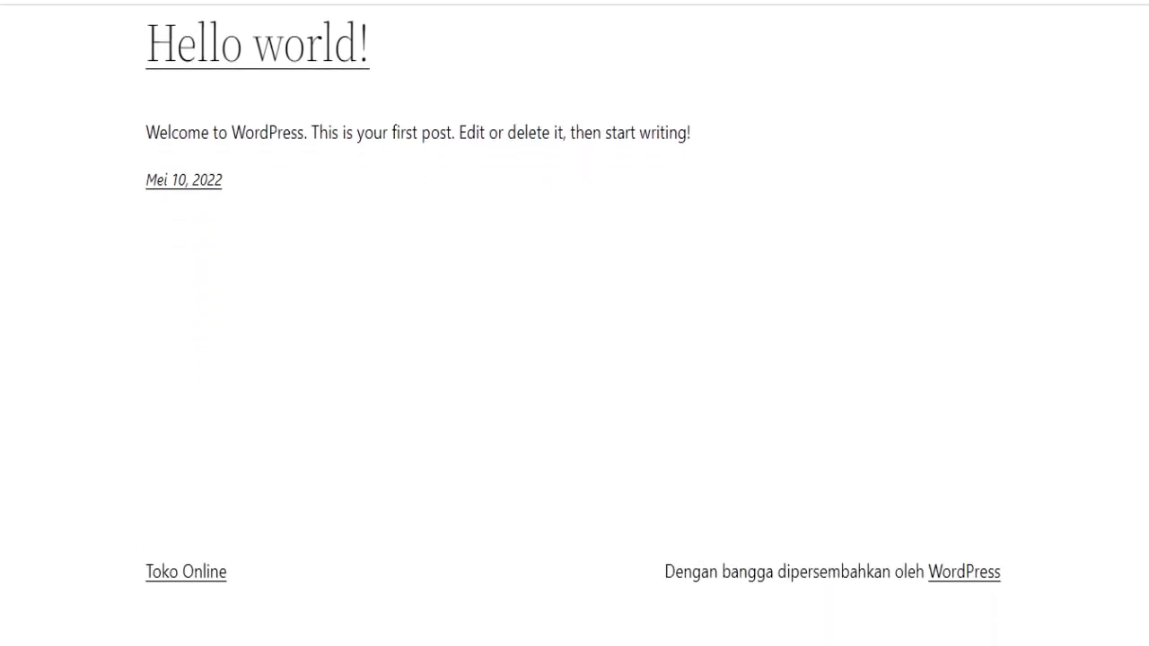
scroll(575, 323, up, 6)
scroll(575, 324, down, 1)
scroll(575, 323, up, 1)
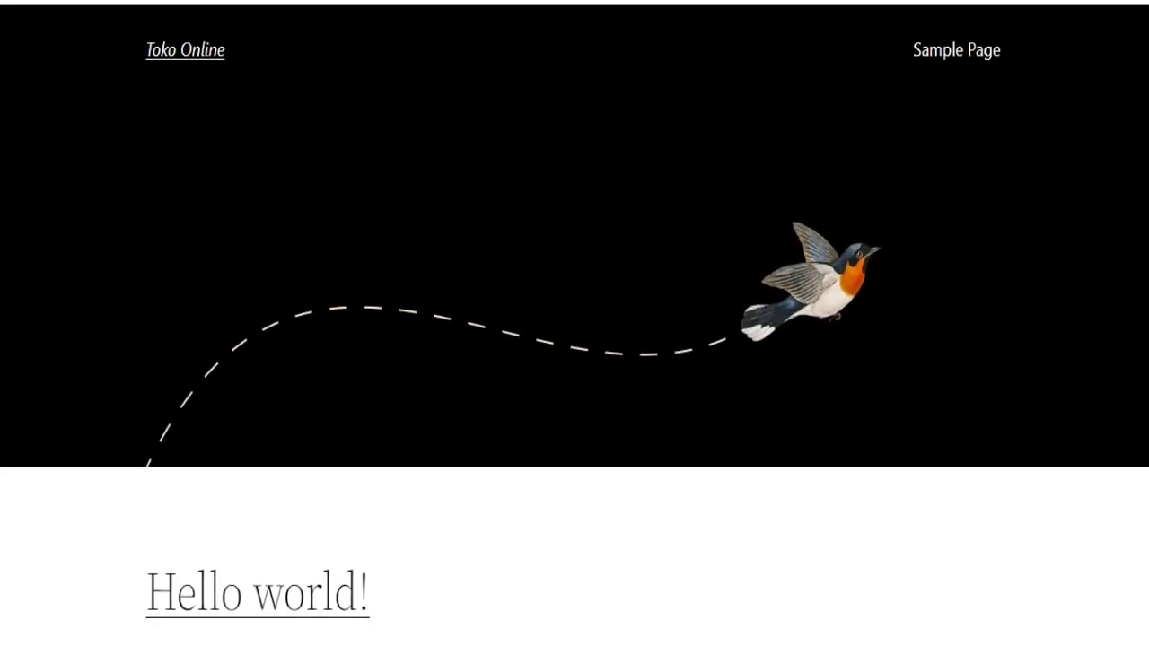
scroll(574, 324, down, 1)
scroll(575, 323, up, 1)
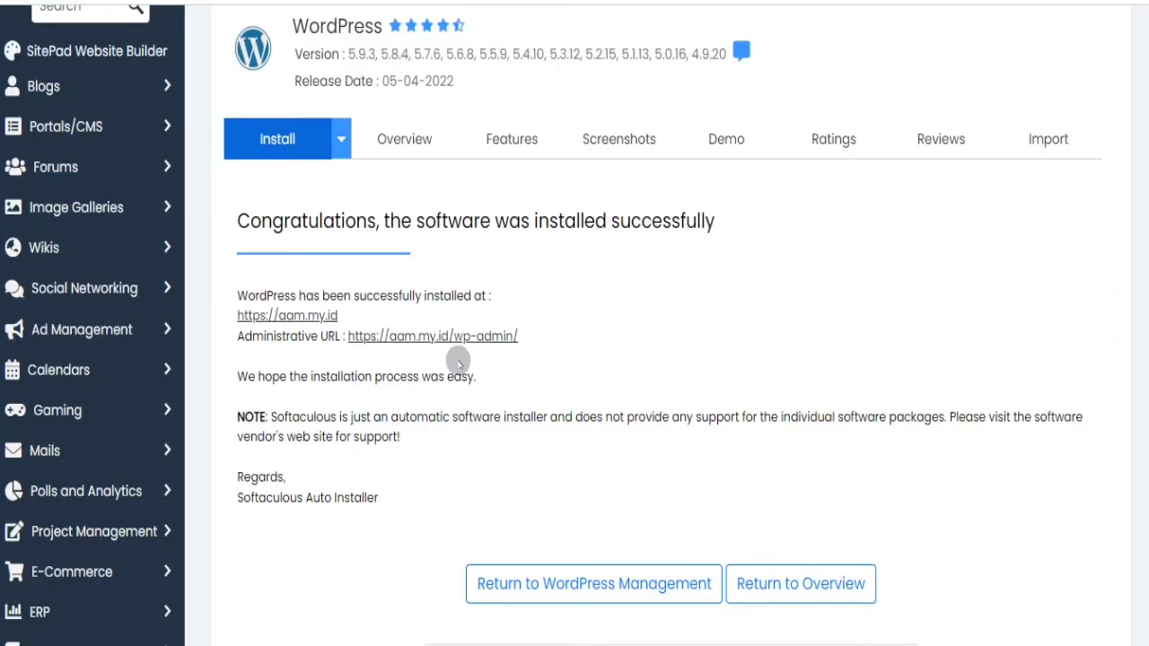
- Enter the new site's admin area and go to Pengaturan > Umum
click(477, 336)
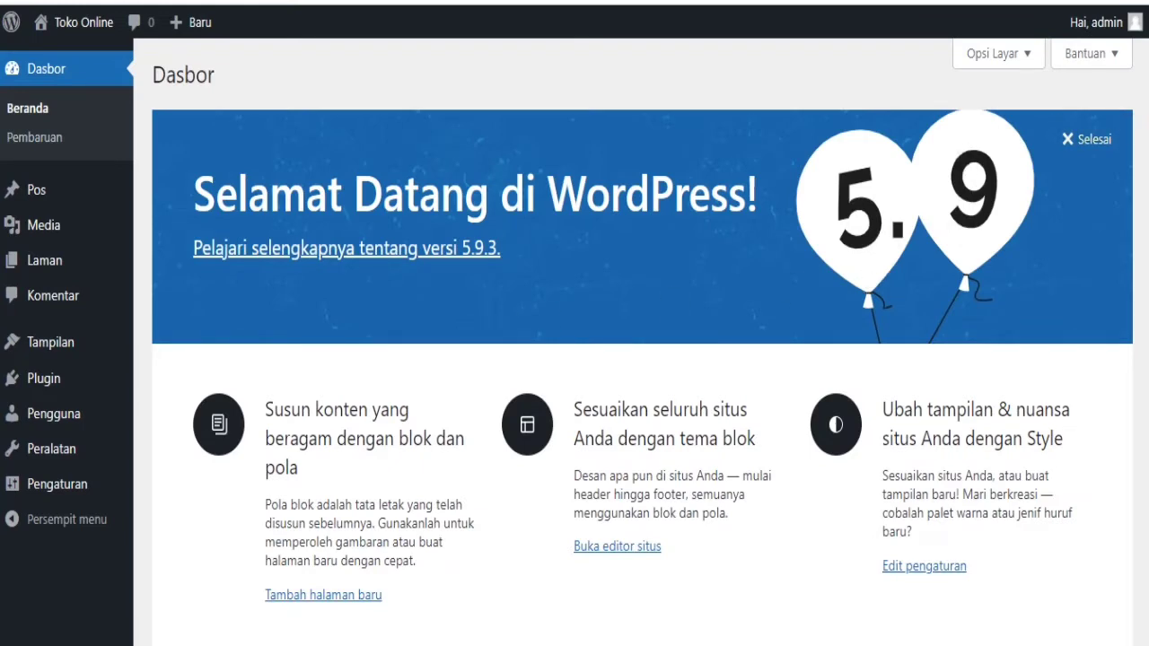
scroll(642, 341, down, 10)
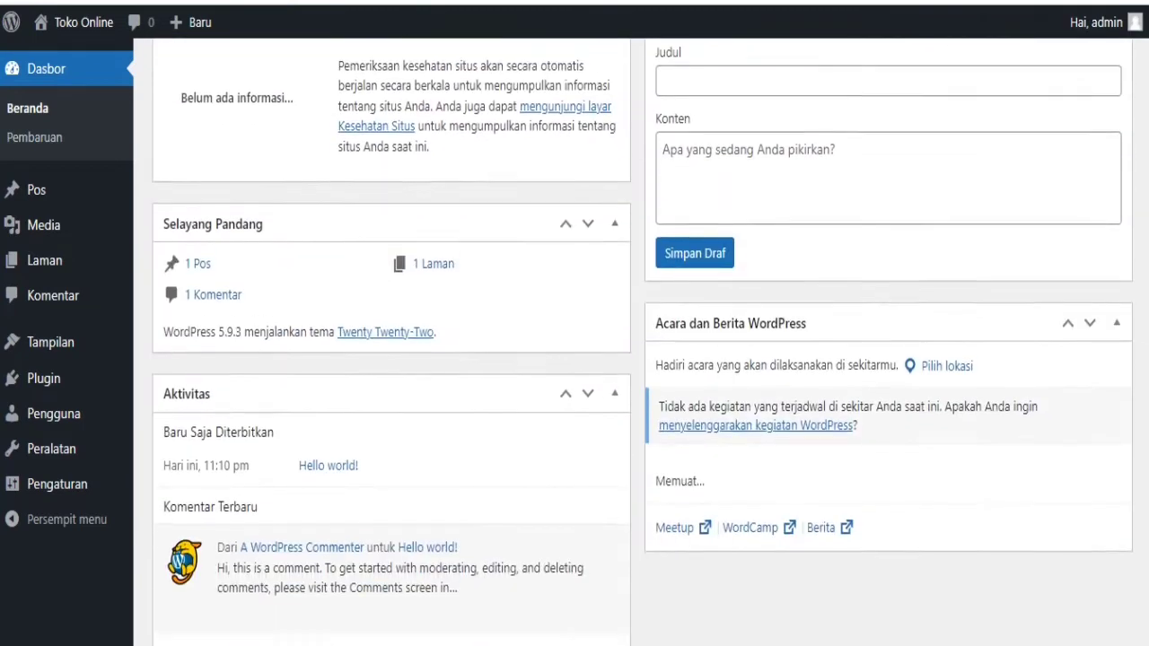
scroll(642, 341, up, 10)
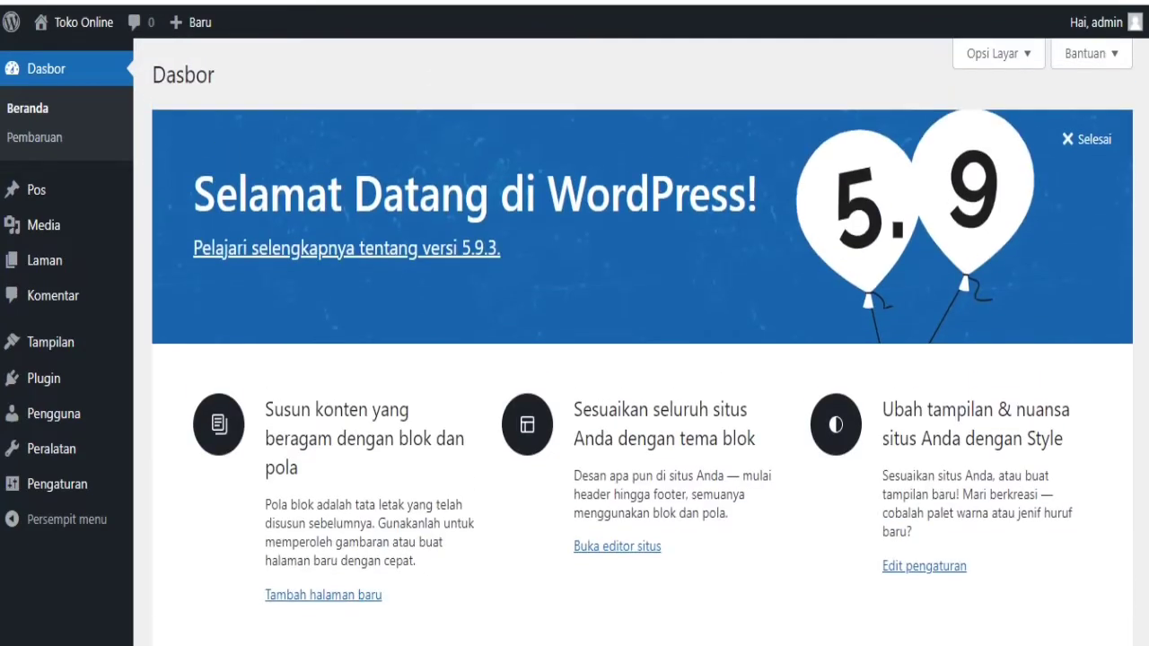
scroll(642, 341, down, 3)
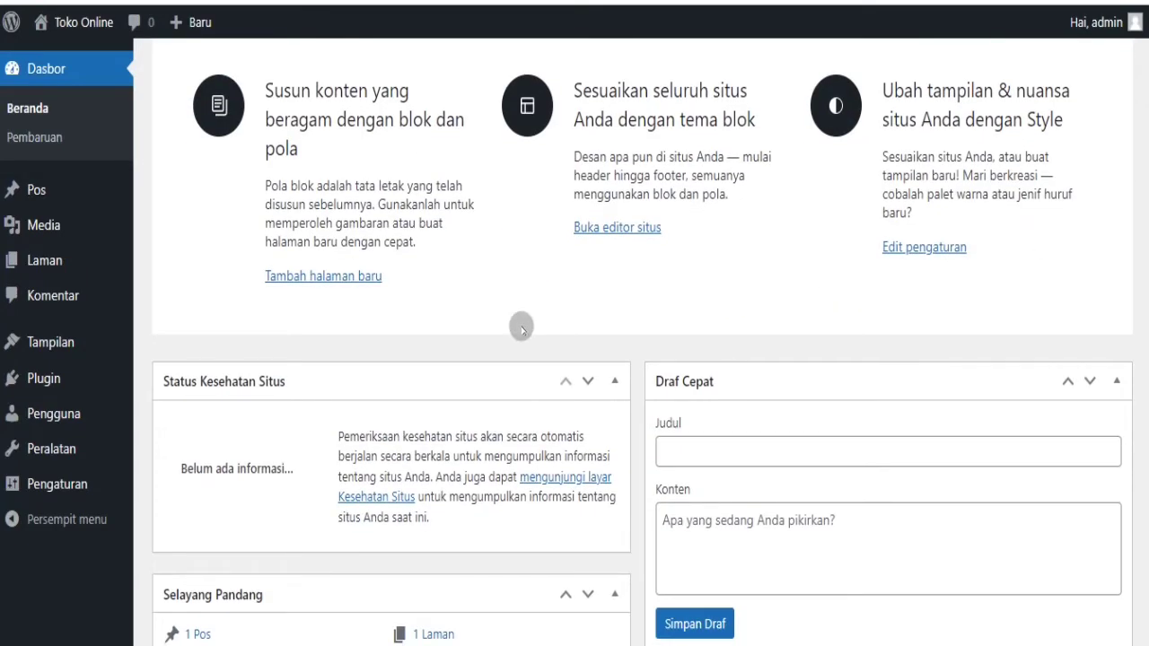
mouse_move(77, 488)
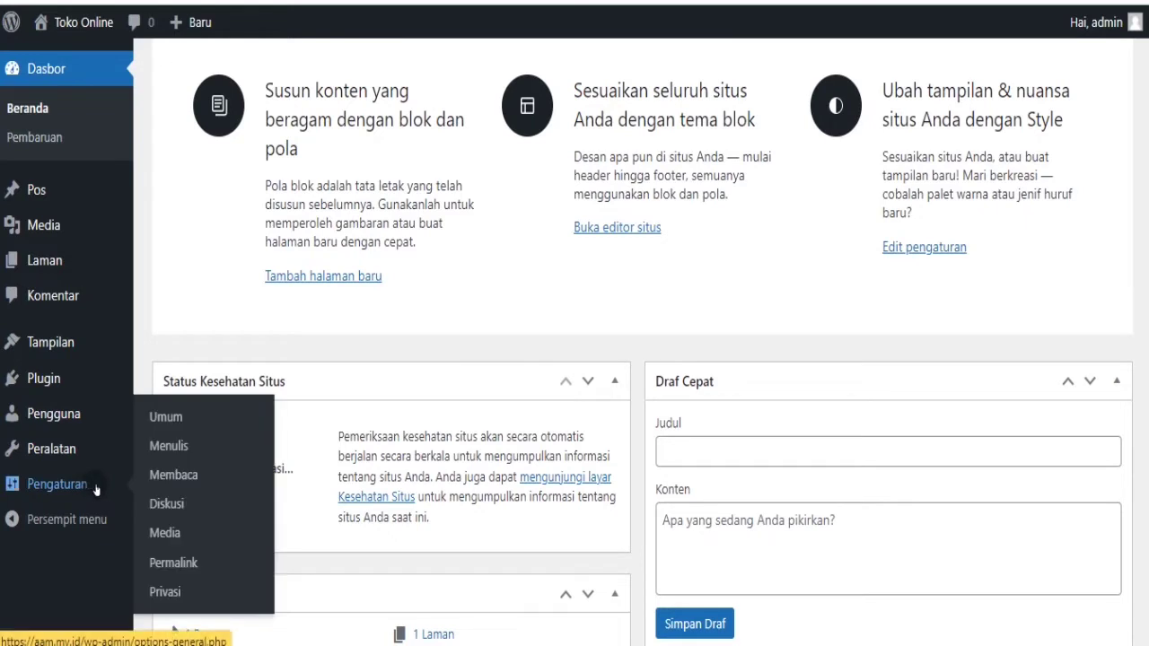
click(175, 413)
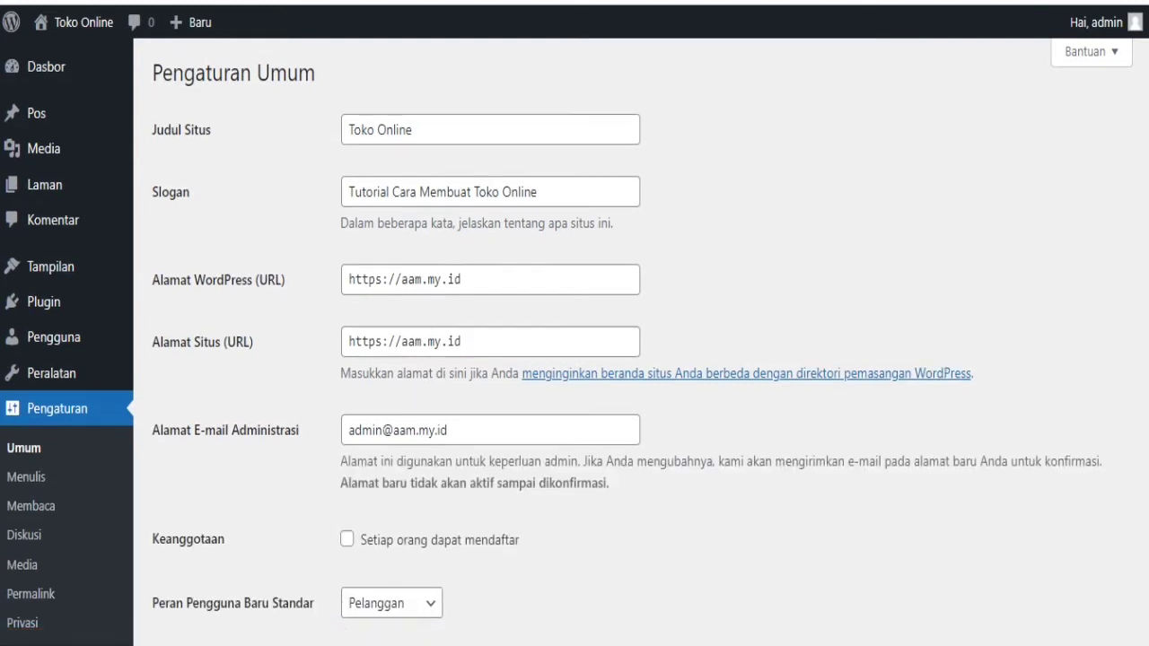
- Set the time zone to UTC+7, save the general settings, and go to Permalink settings
scroll(627, 341, down, 3)
scroll(627, 341, down, 1)
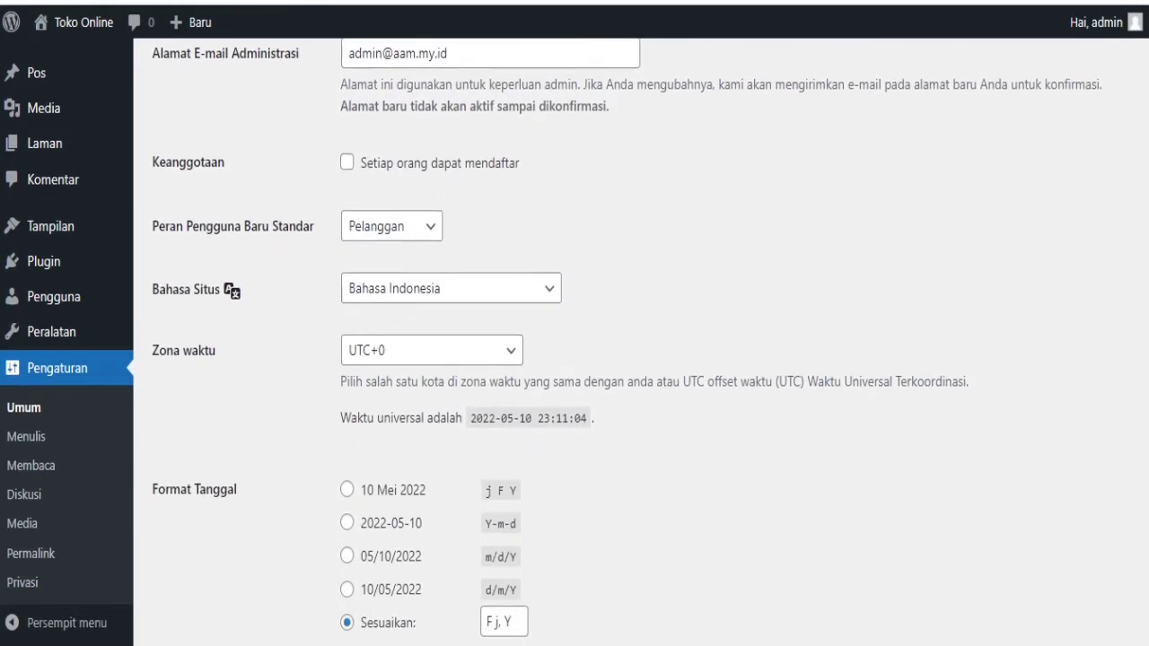
click(506, 351)
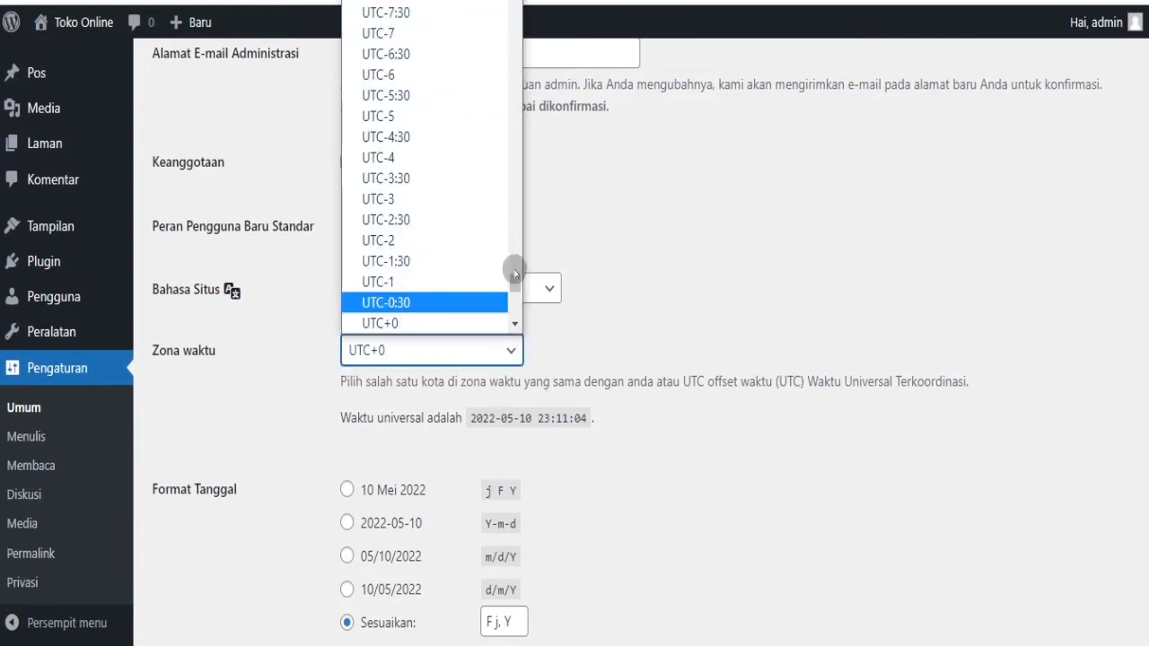
drag(519, 284, 521, 293)
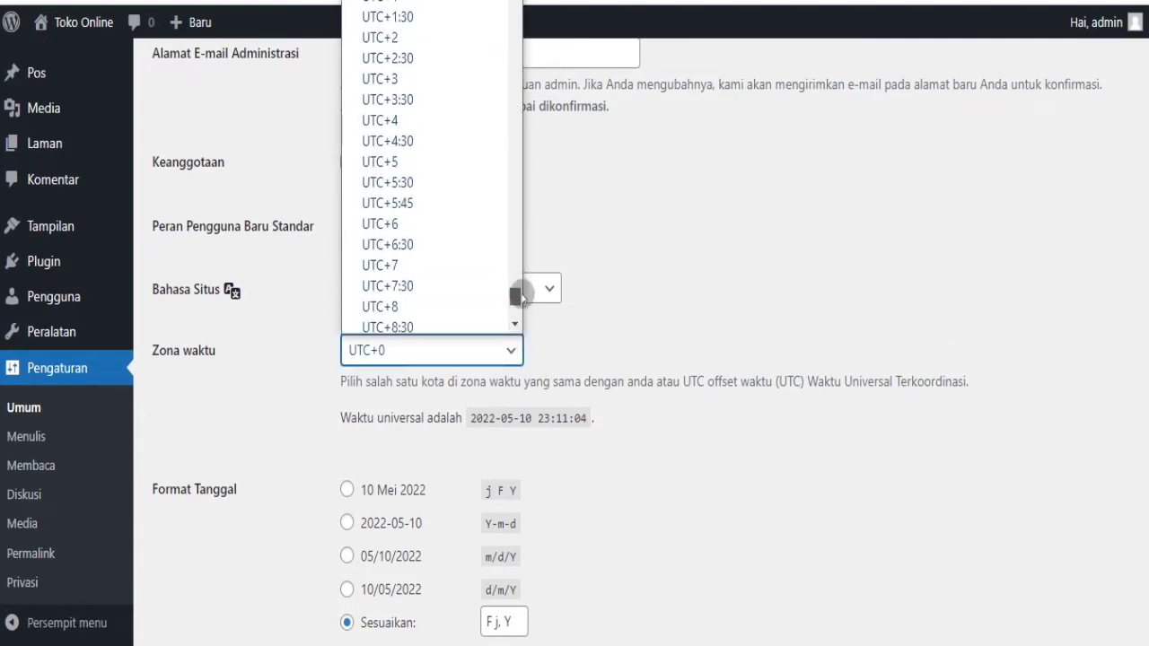
click(426, 266)
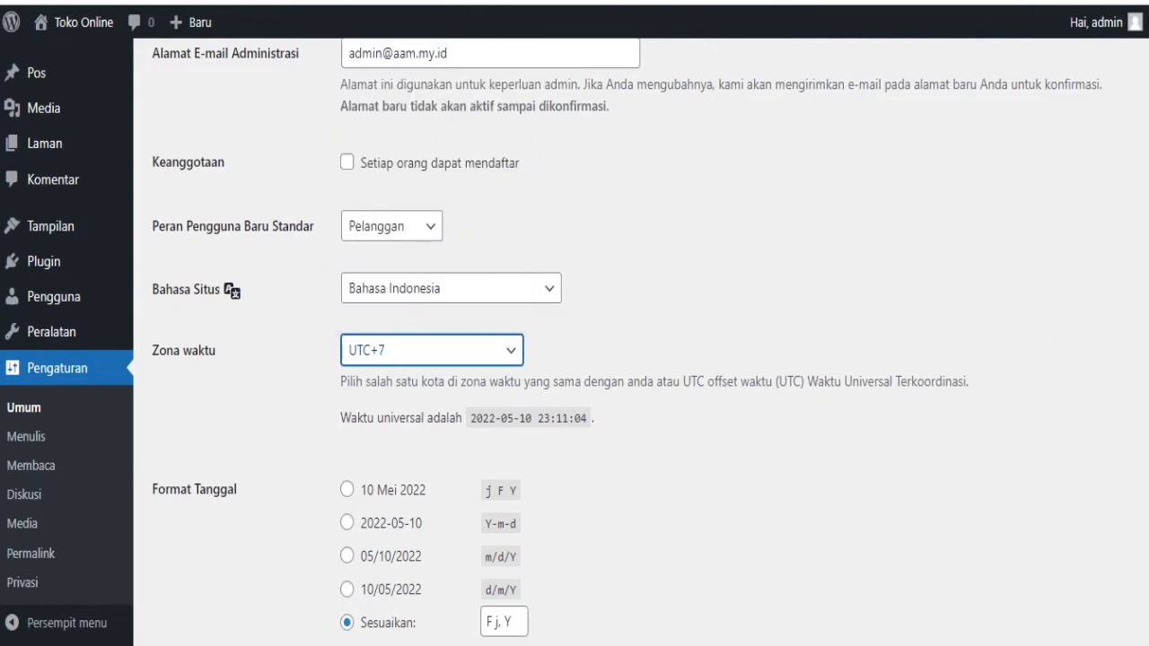
scroll(575, 342, down, 5)
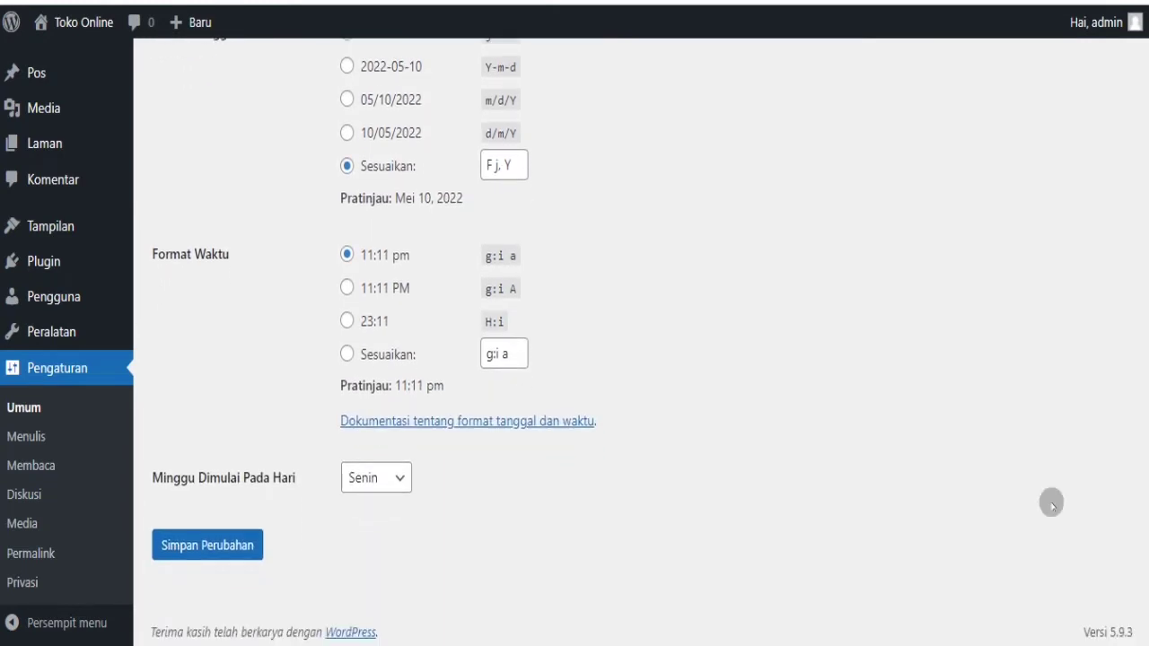
click(245, 554)
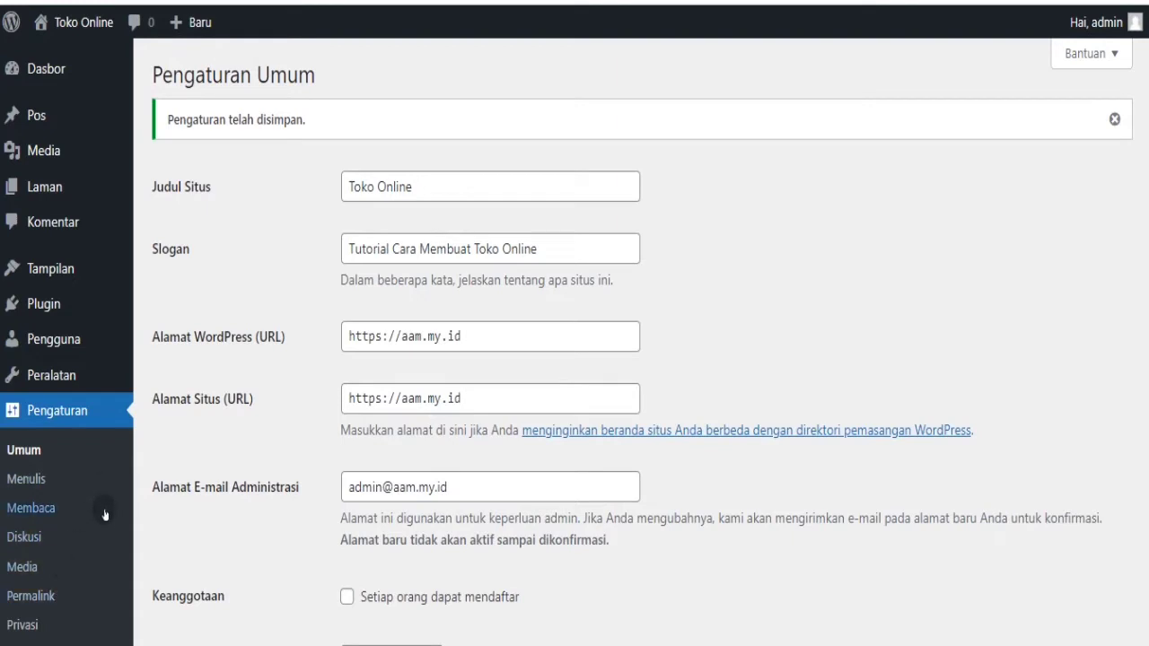
click(30, 596)
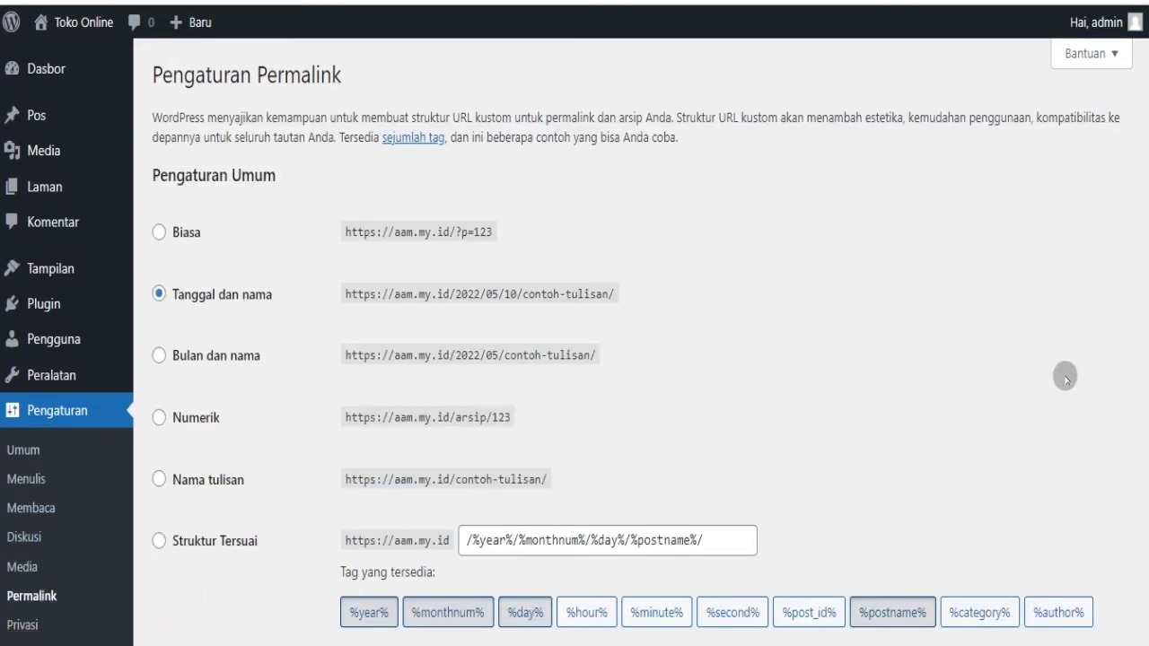
scroll(648, 359, down, 2)
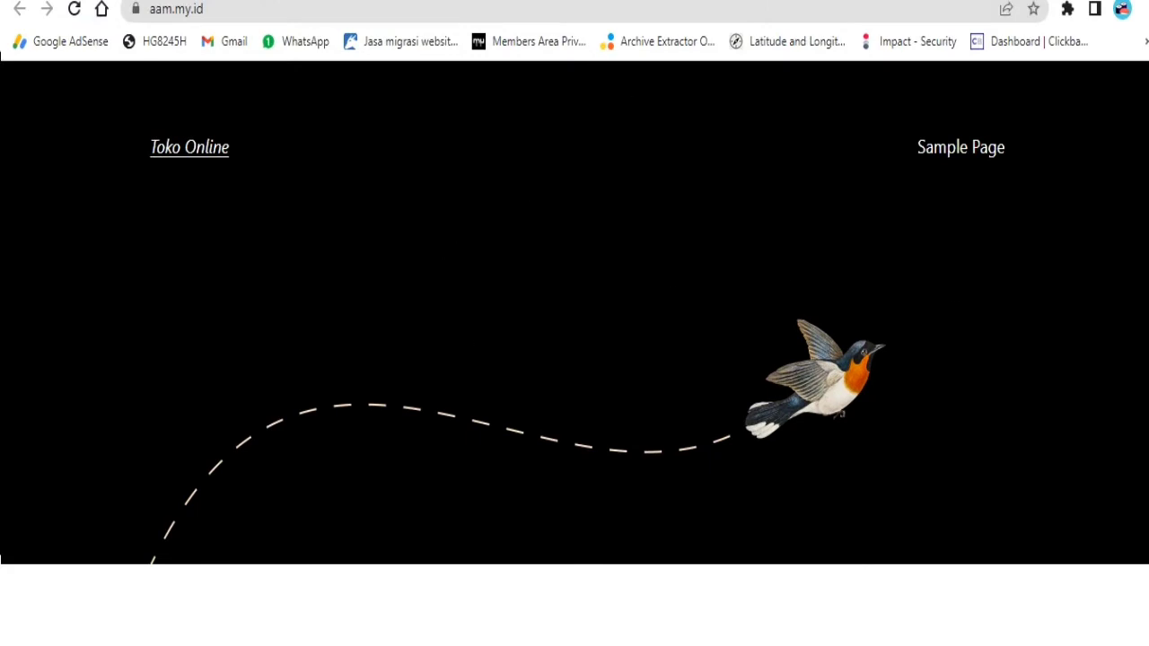
scroll(737, 386, down, 3)
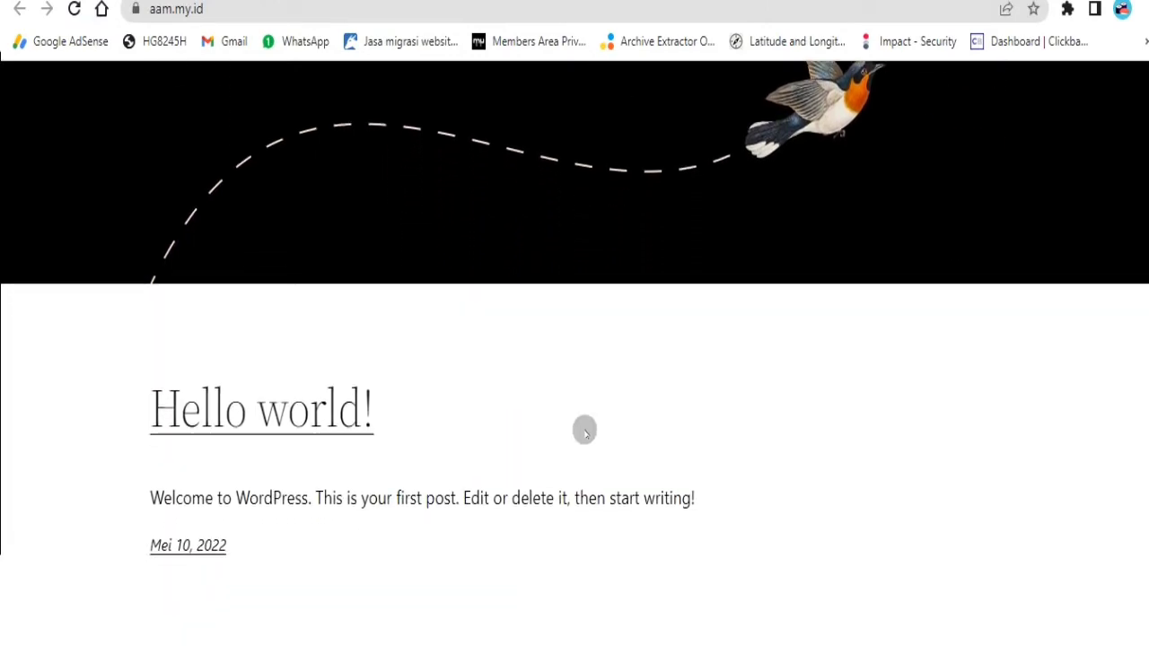
click(350, 420)
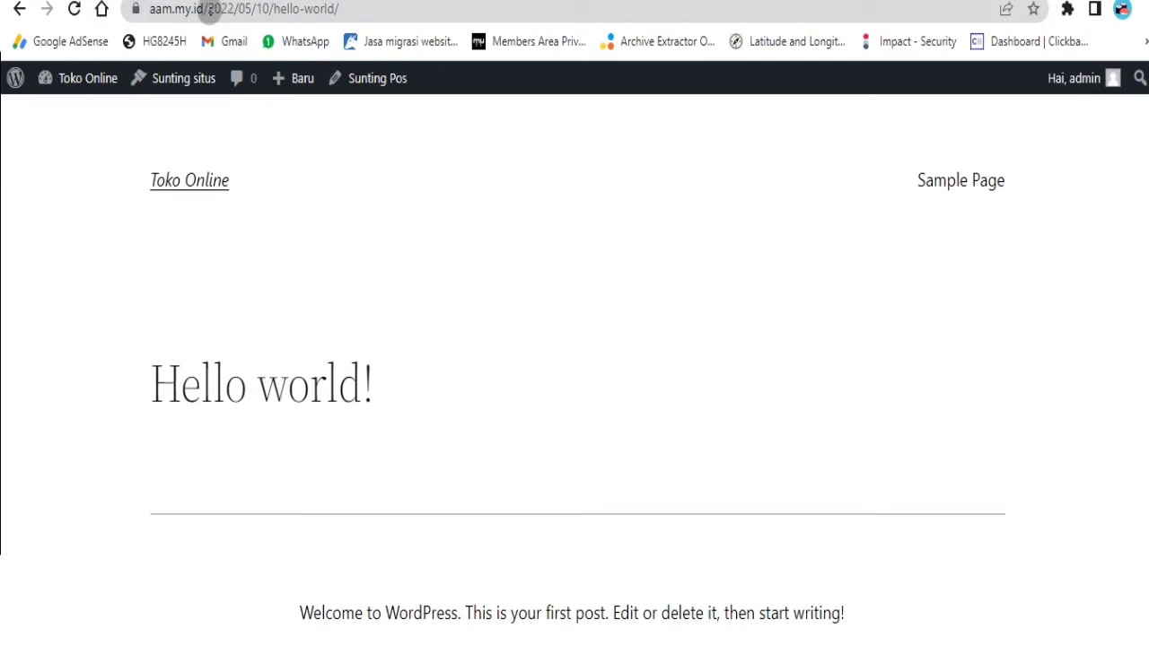
drag(206, 9, 271, 9)
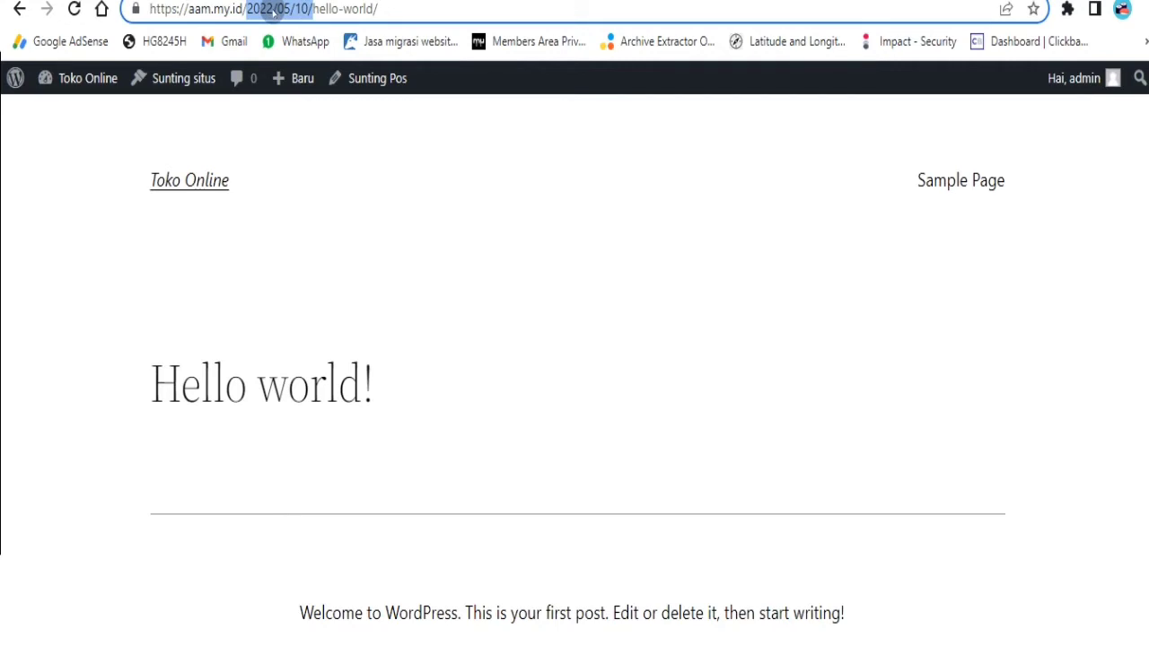
key(ctrl+Tab)
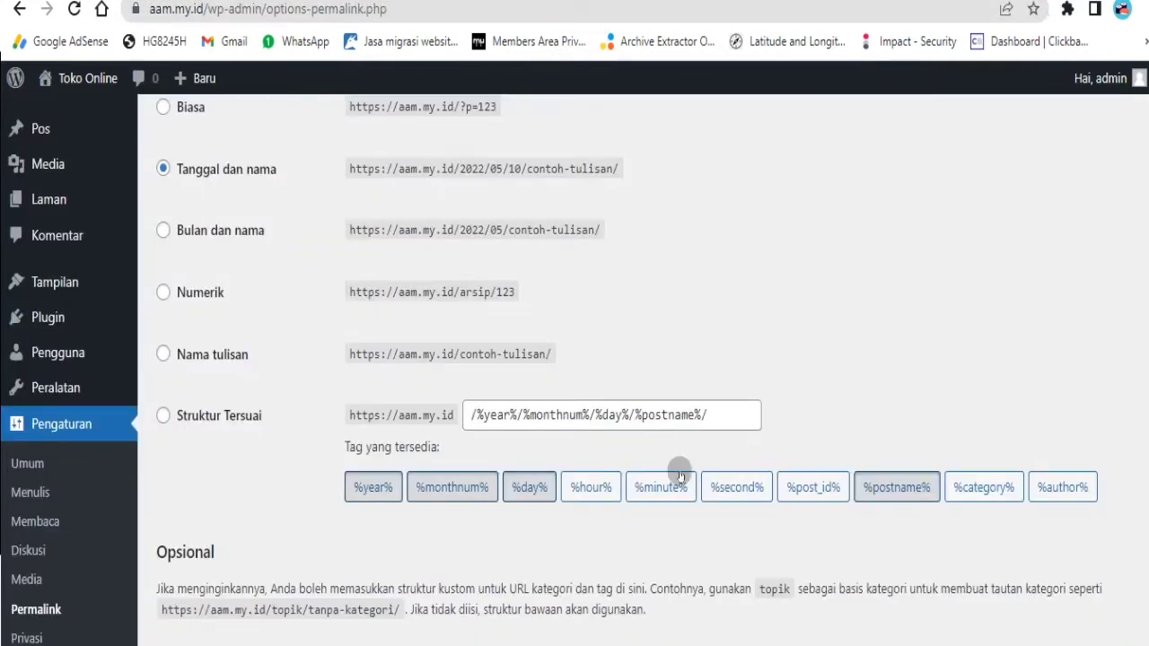
- Switch the custom permalink structure to just /%postname%/ and save it
click(254, 412)
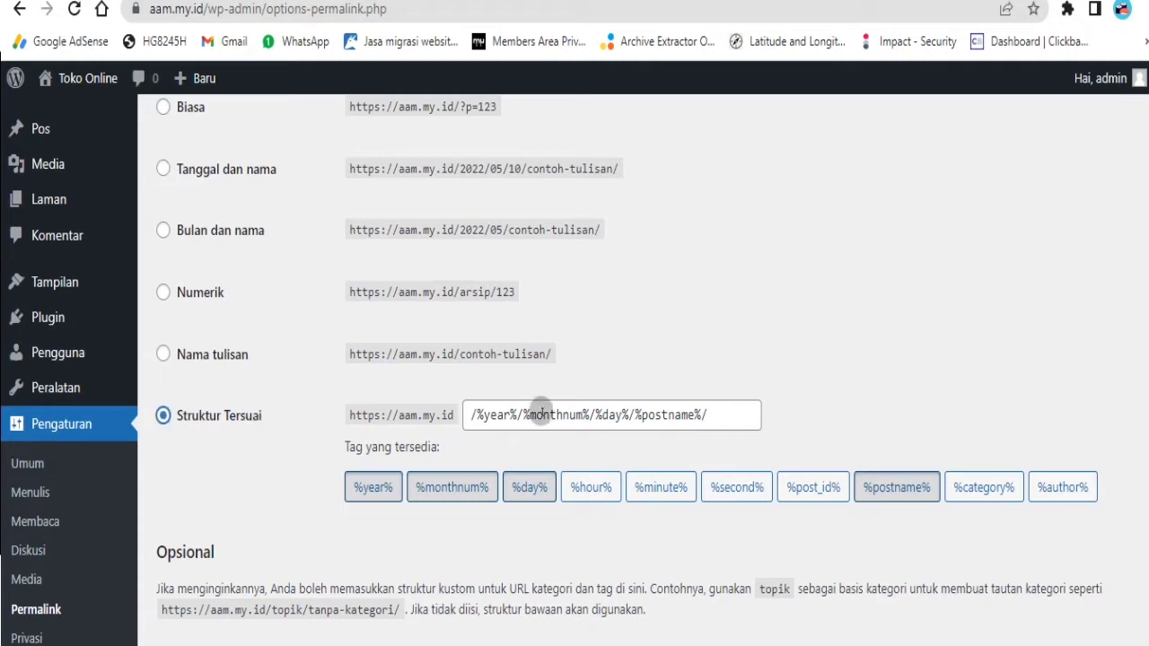
triple_click(720, 416)
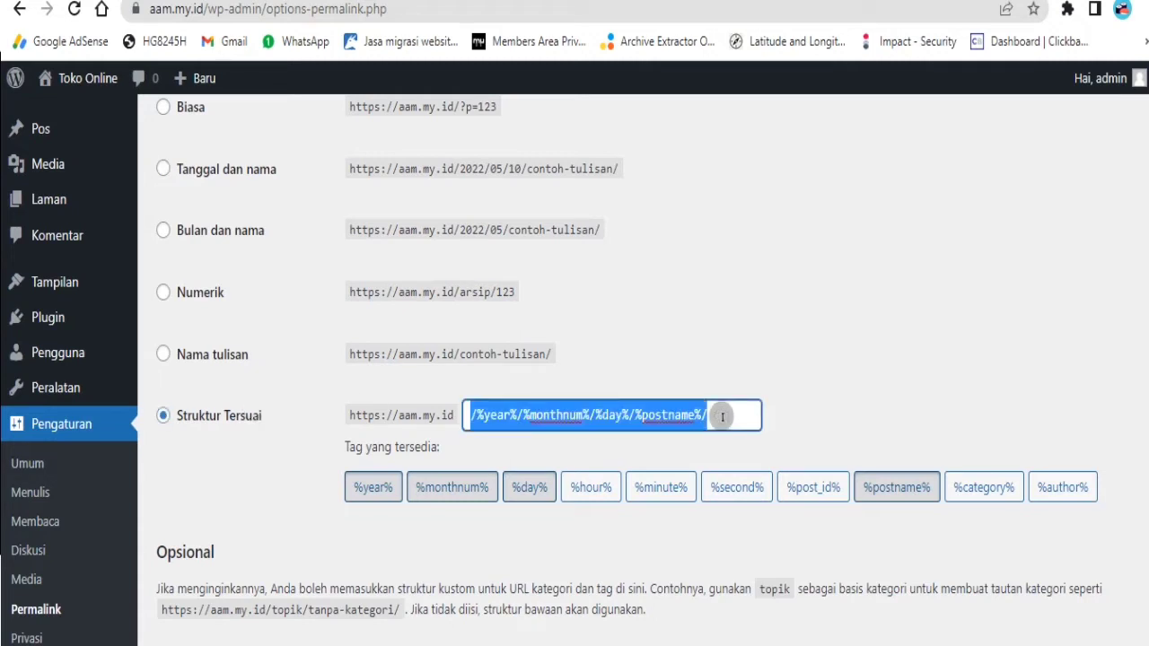
key(BackSpace)
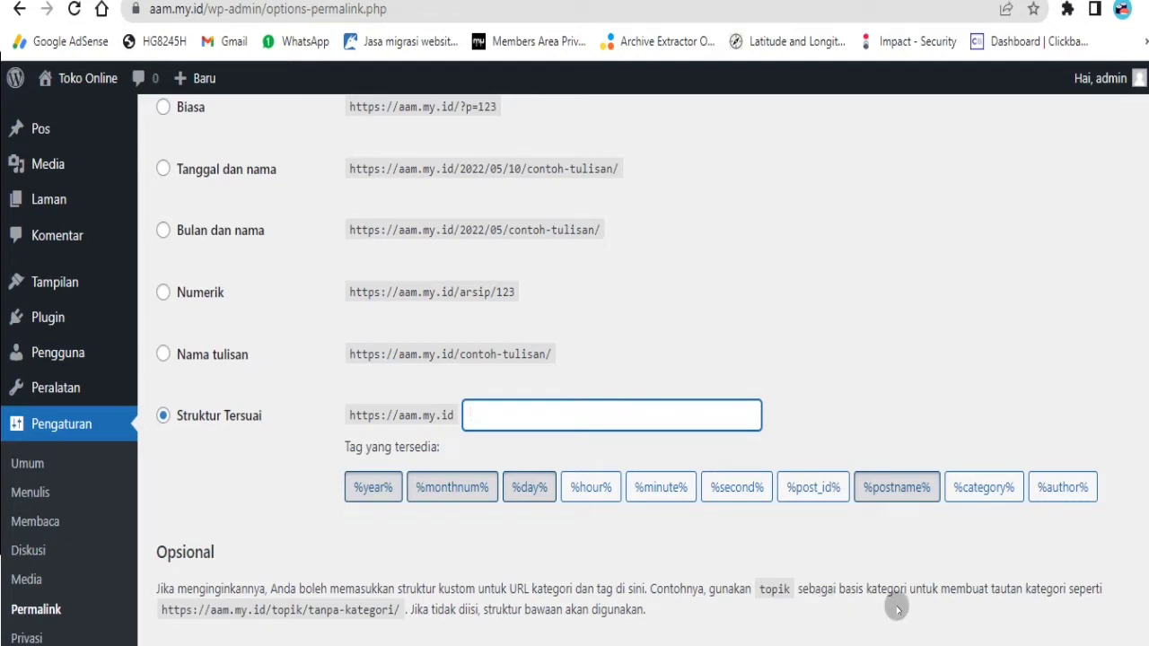
click(979, 492)
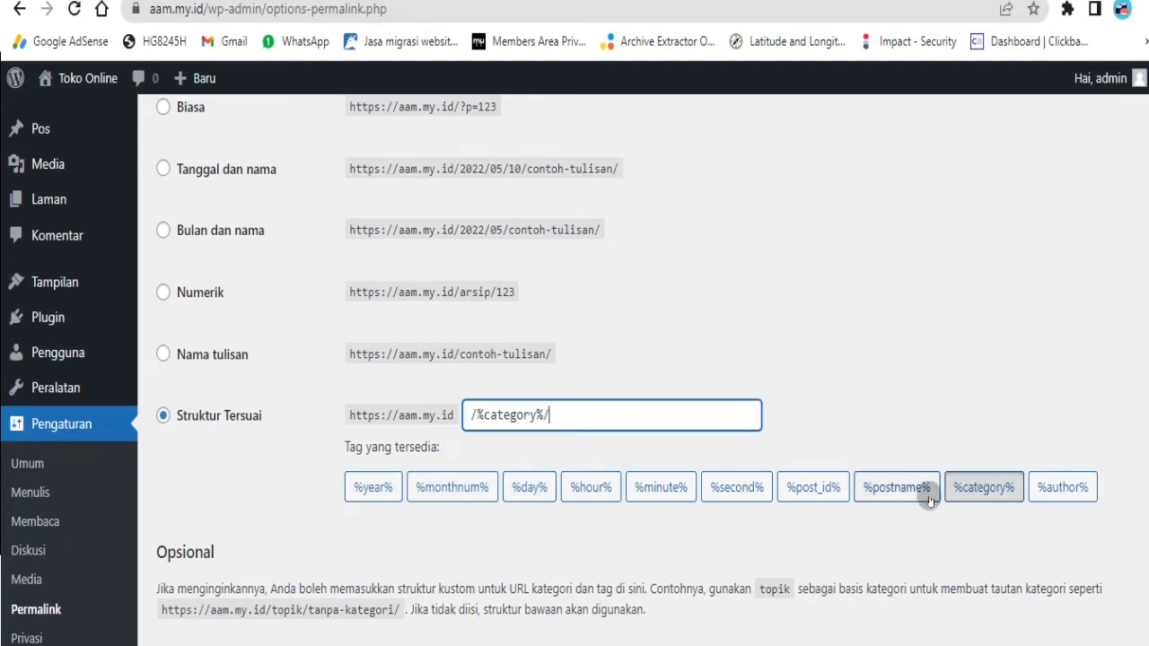
click(901, 494)
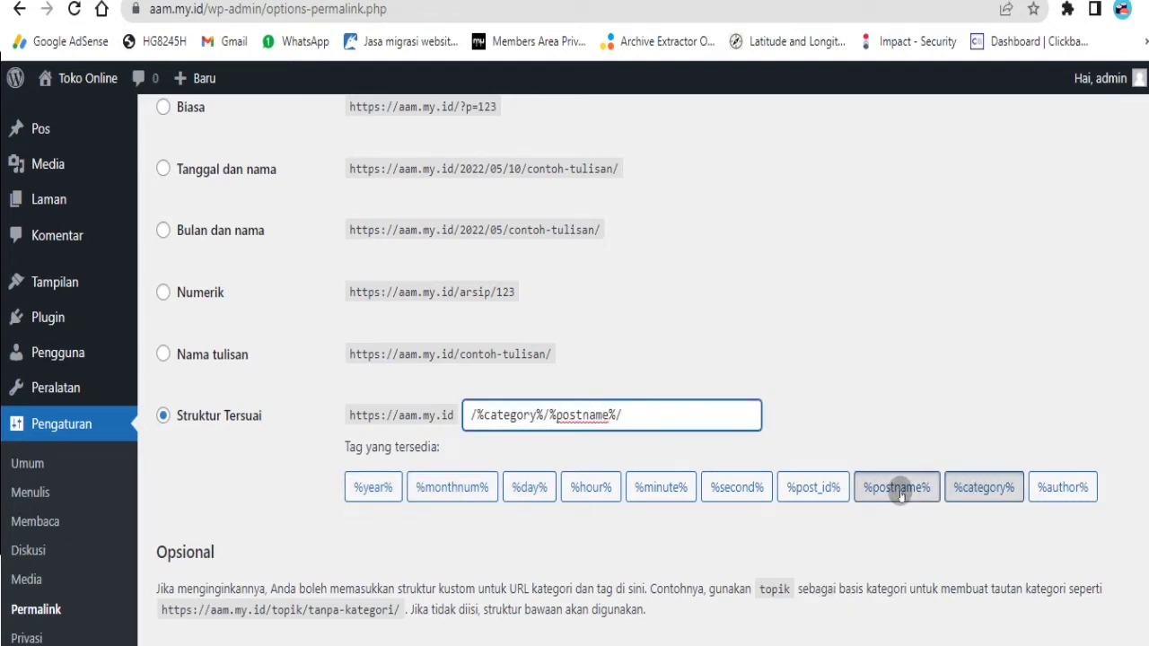
triple_click(660, 414)
key(BackSpace)
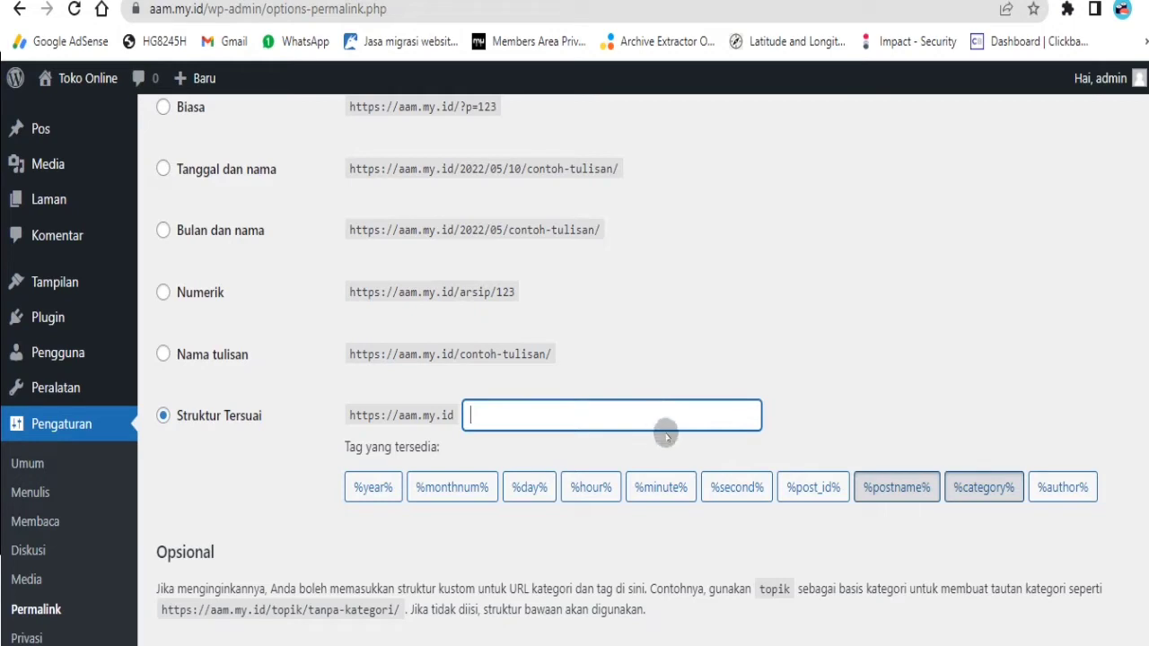
click(895, 487)
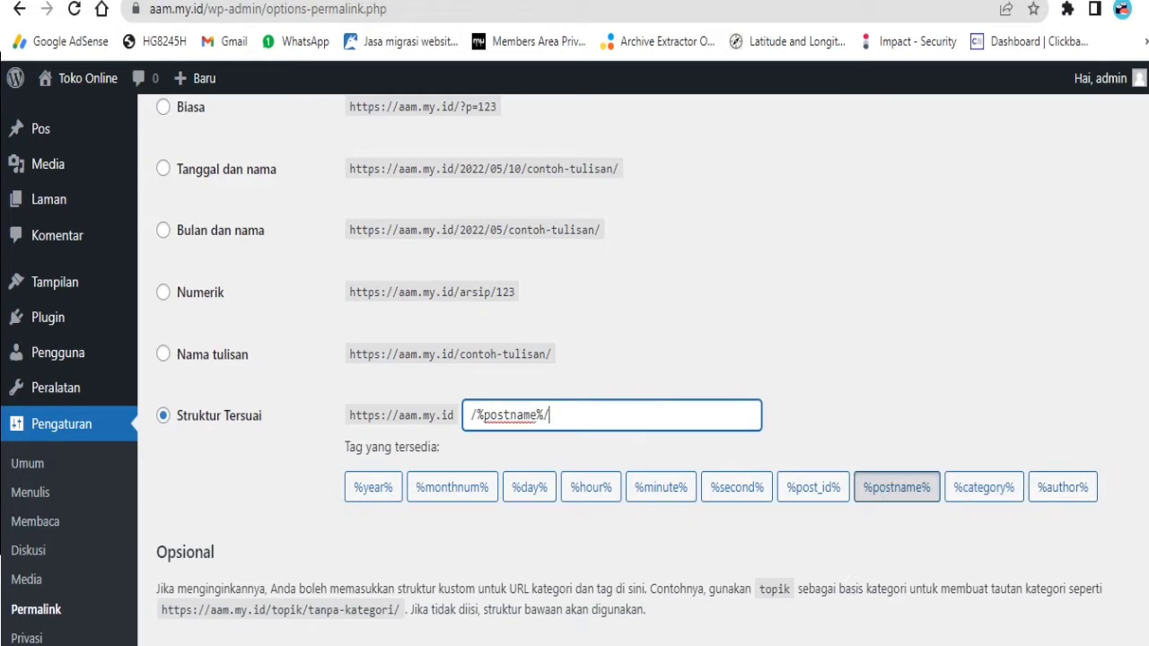
scroll(629, 360, down, 2)
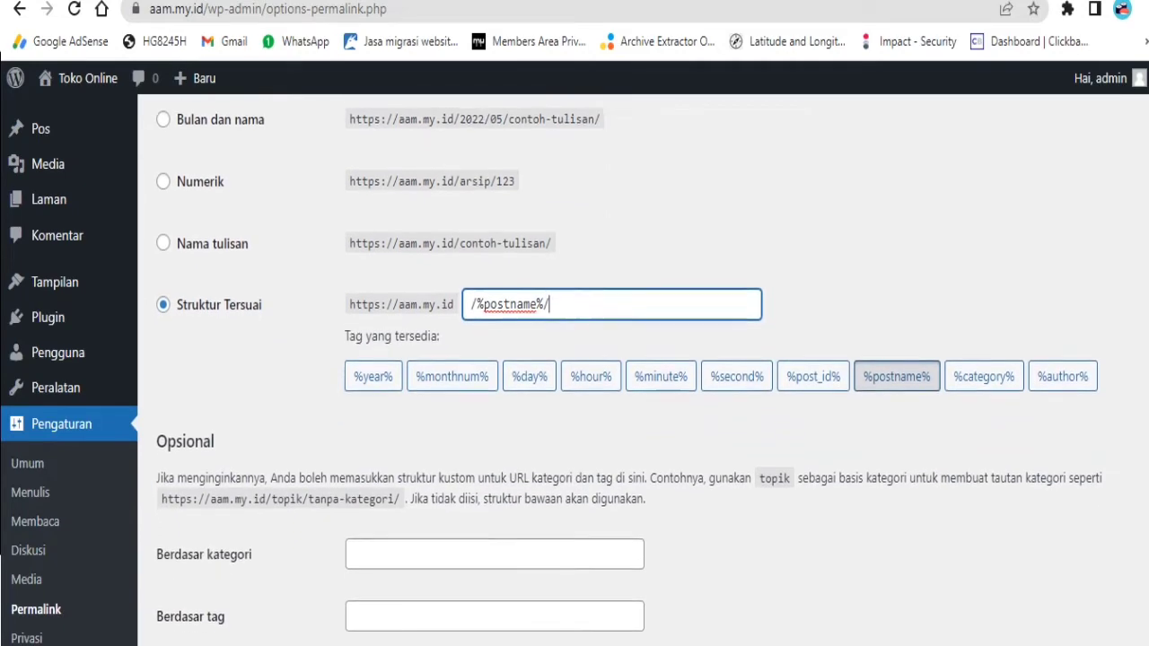
scroll(629, 359, down, 2)
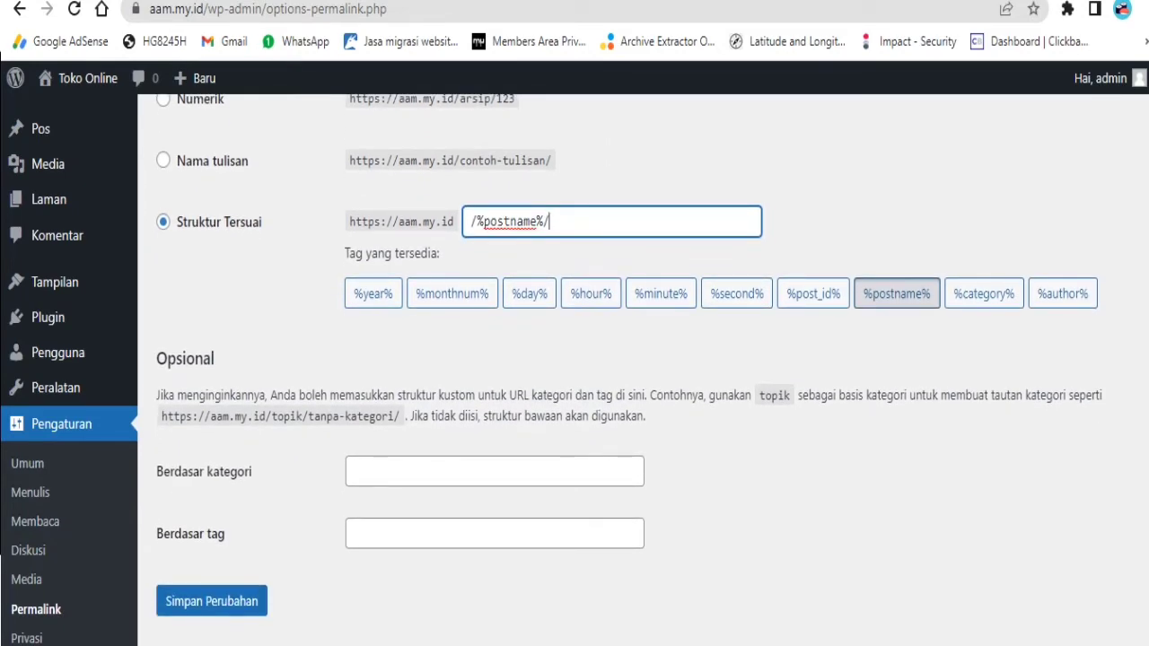
click(187, 603)
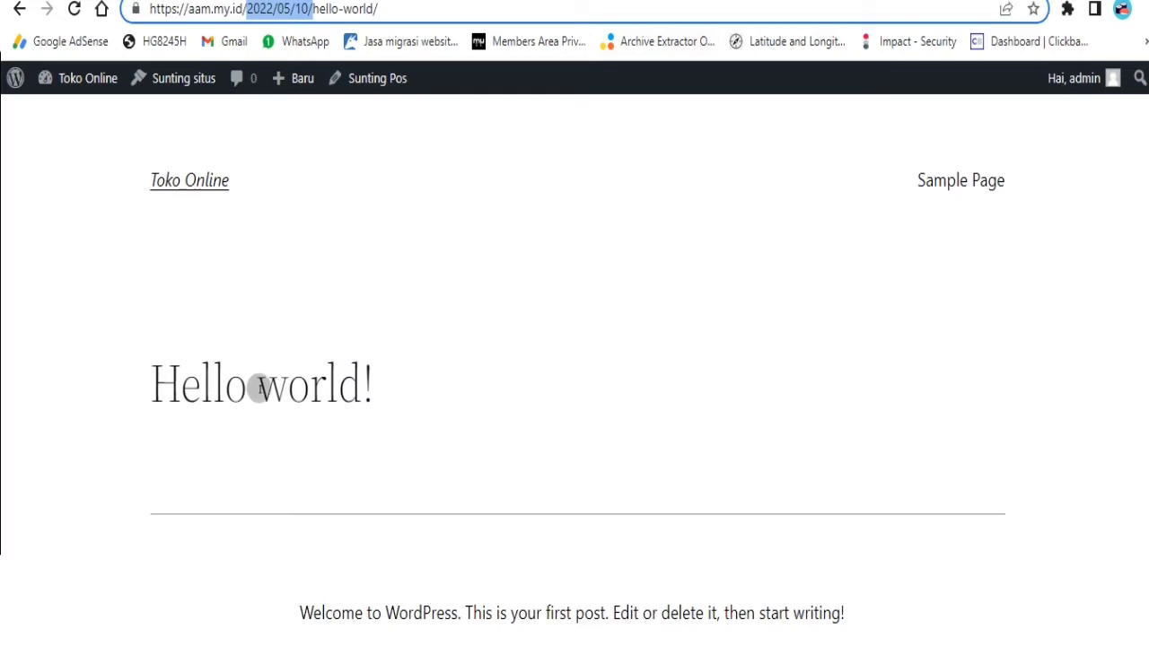
- View the Toko Online home page and the Hello world! post, then return to the dashboard
click(199, 183)
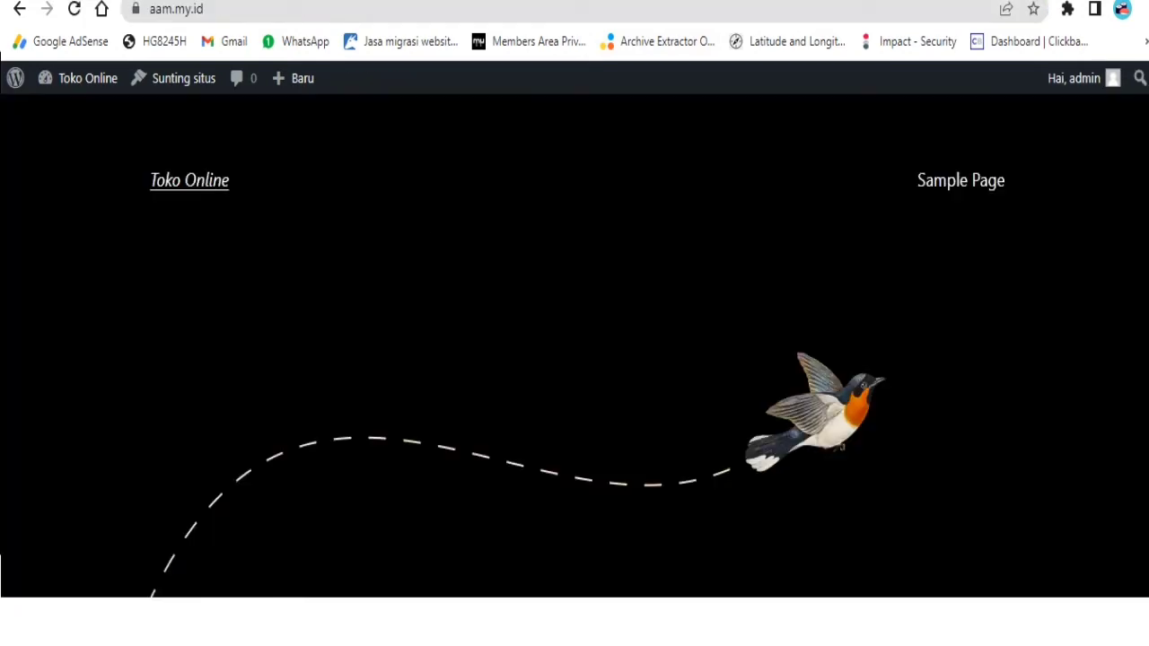
scroll(749, 308, down, 4)
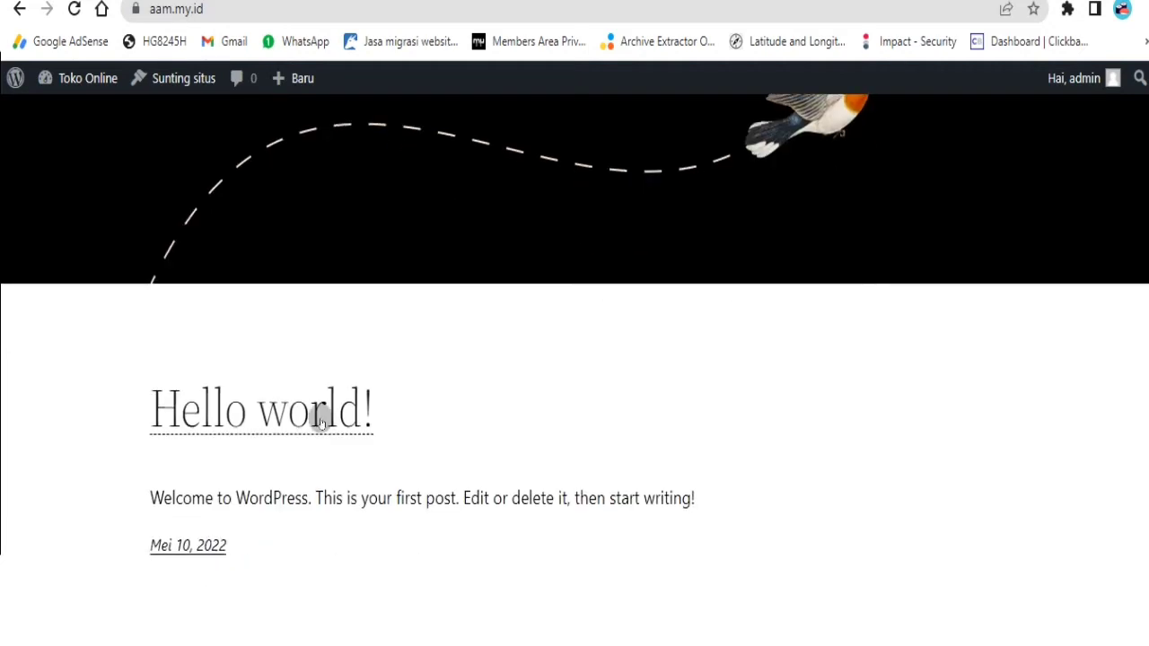
click(310, 418)
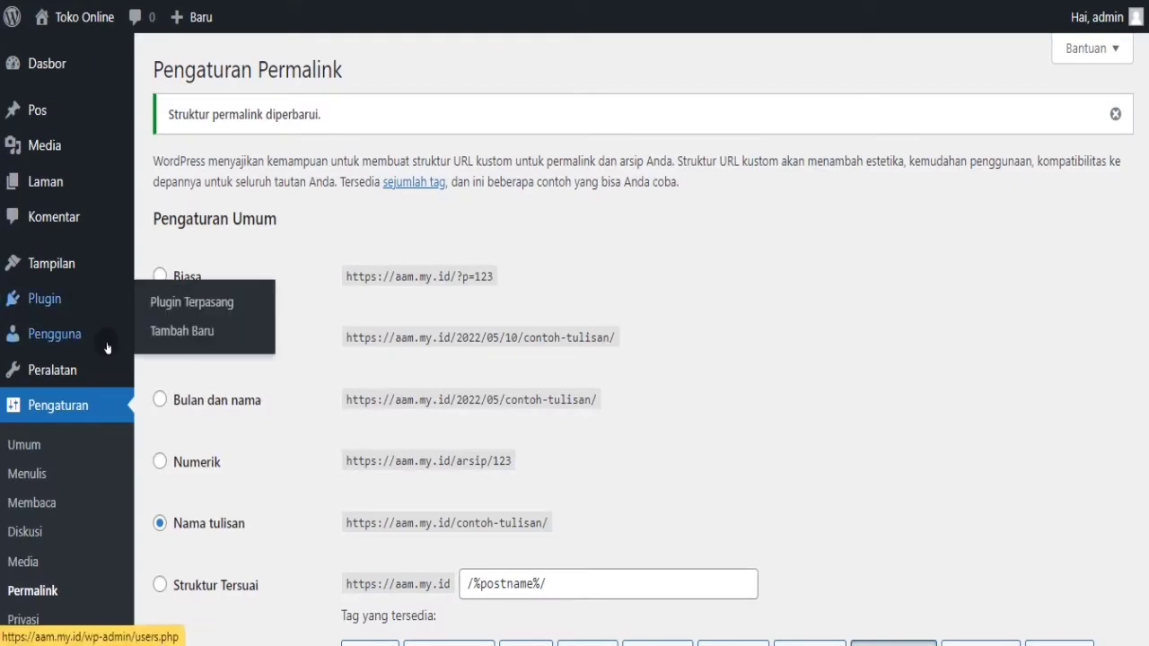
mouse_move(108, 357)
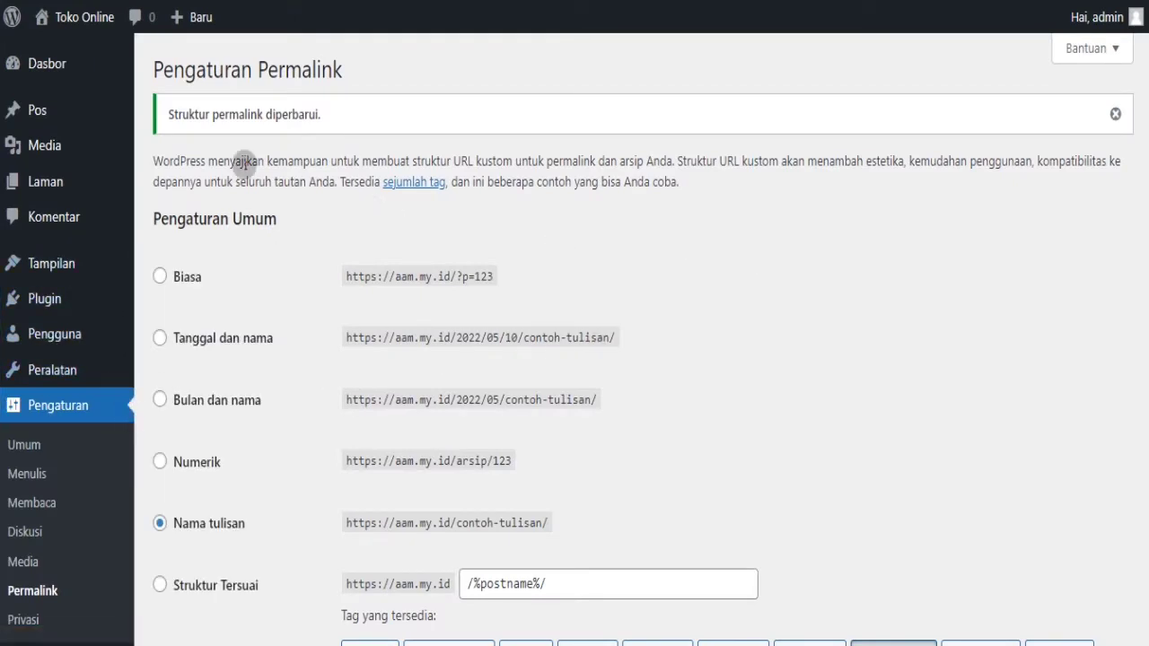
click(67, 65)
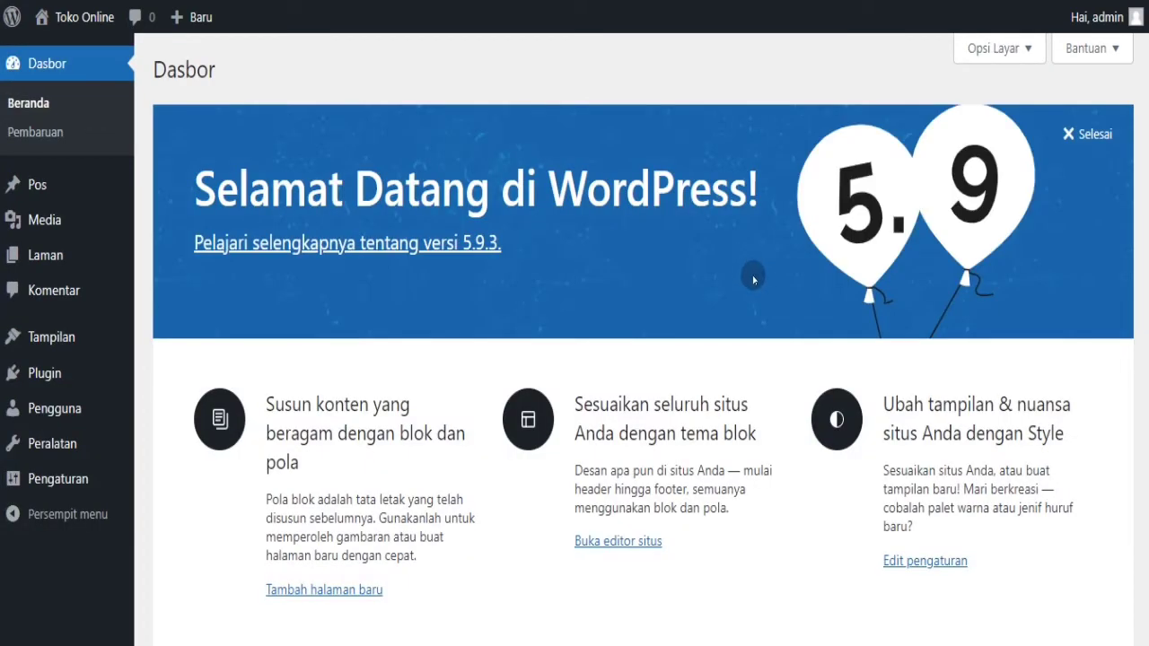
- Preview the public home page once more from the admin bar
mouse_move(63, 338)
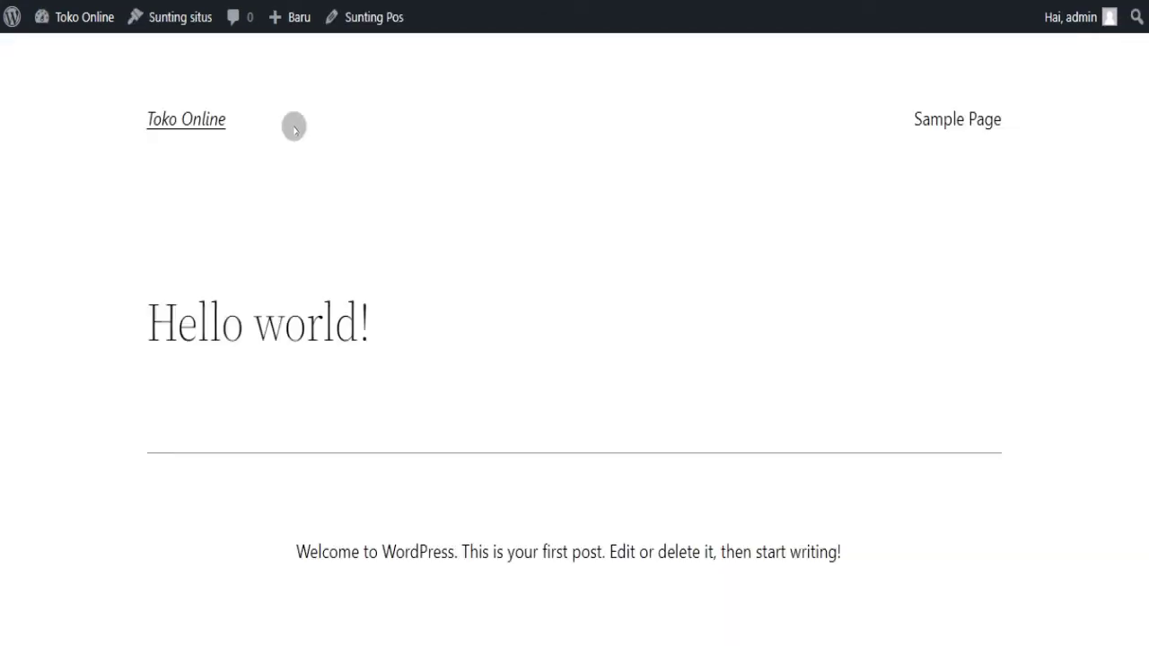
click(212, 125)
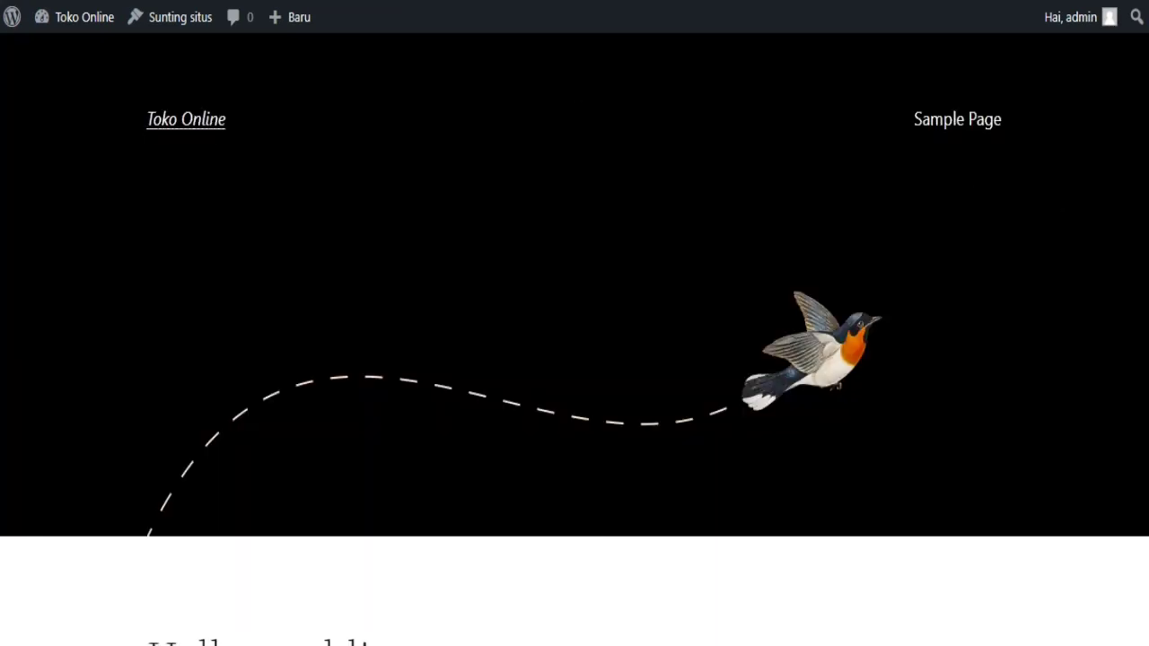
scroll(575, 339, down, 7)
scroll(575, 339, up, 7)
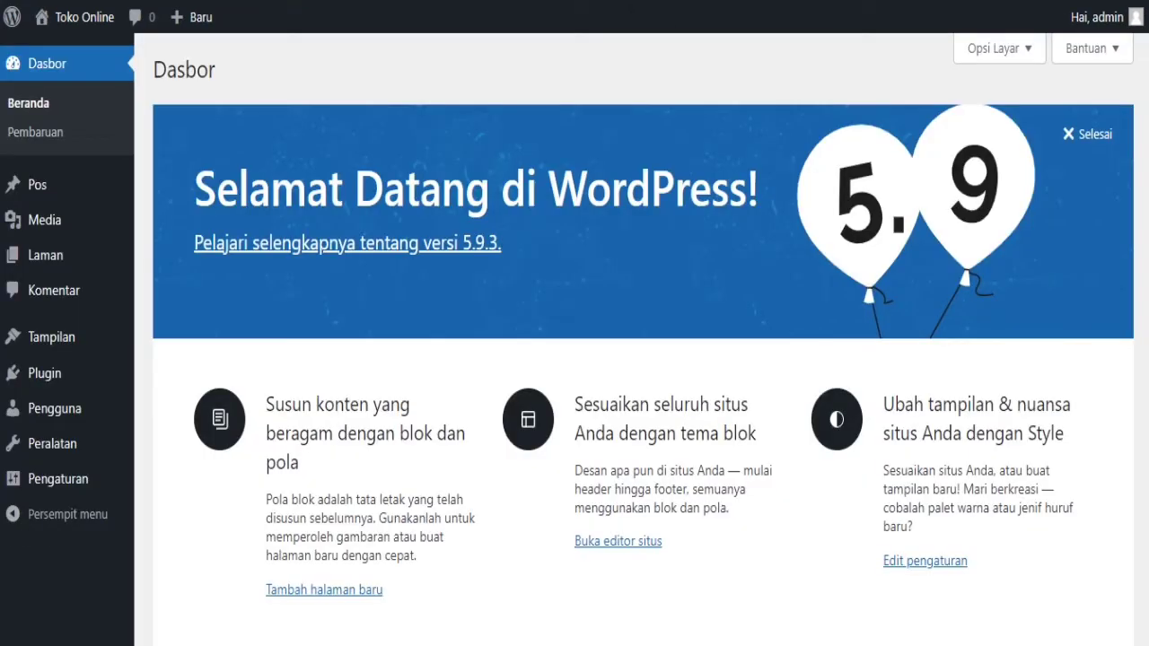
mouse_move(75, 339)
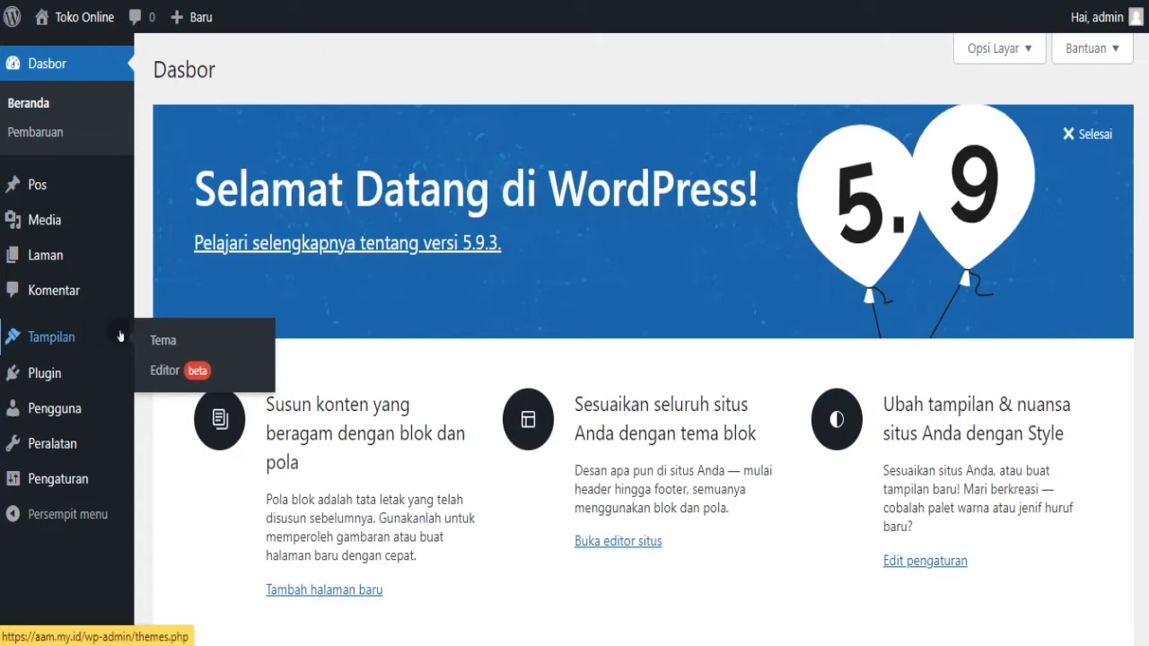
- Go to Tampilan > Tema > Tambah Baru and reveal the Unggah Tema upload panel
click(153, 340)
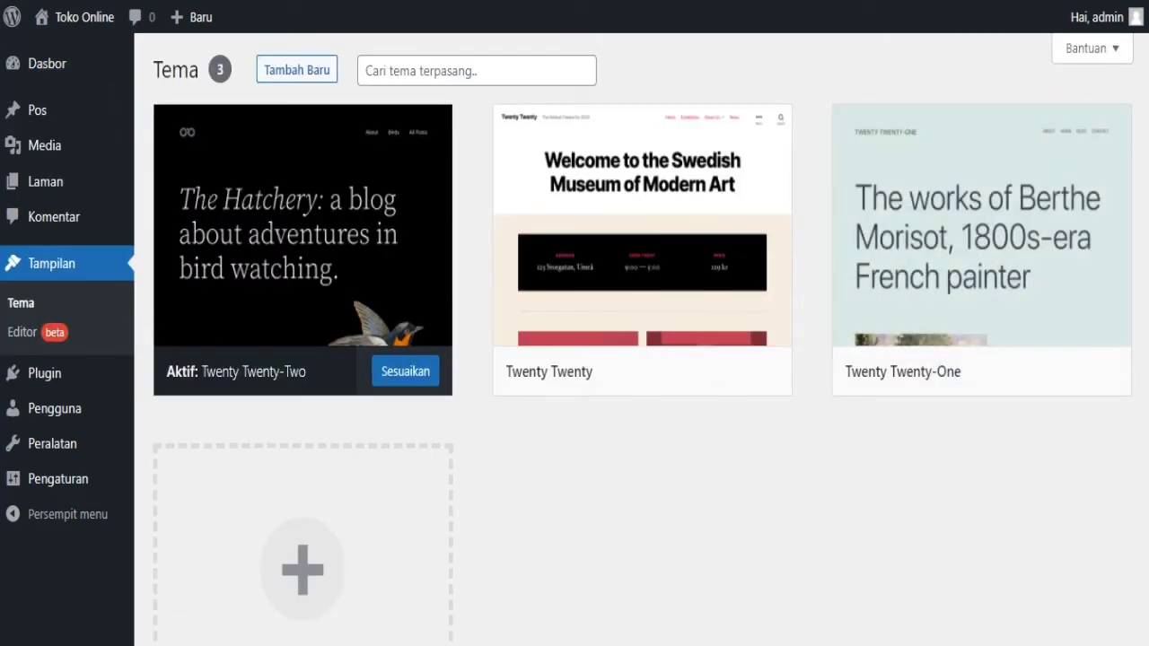
scroll(642, 339, down, 3)
scroll(642, 340, up, 3)
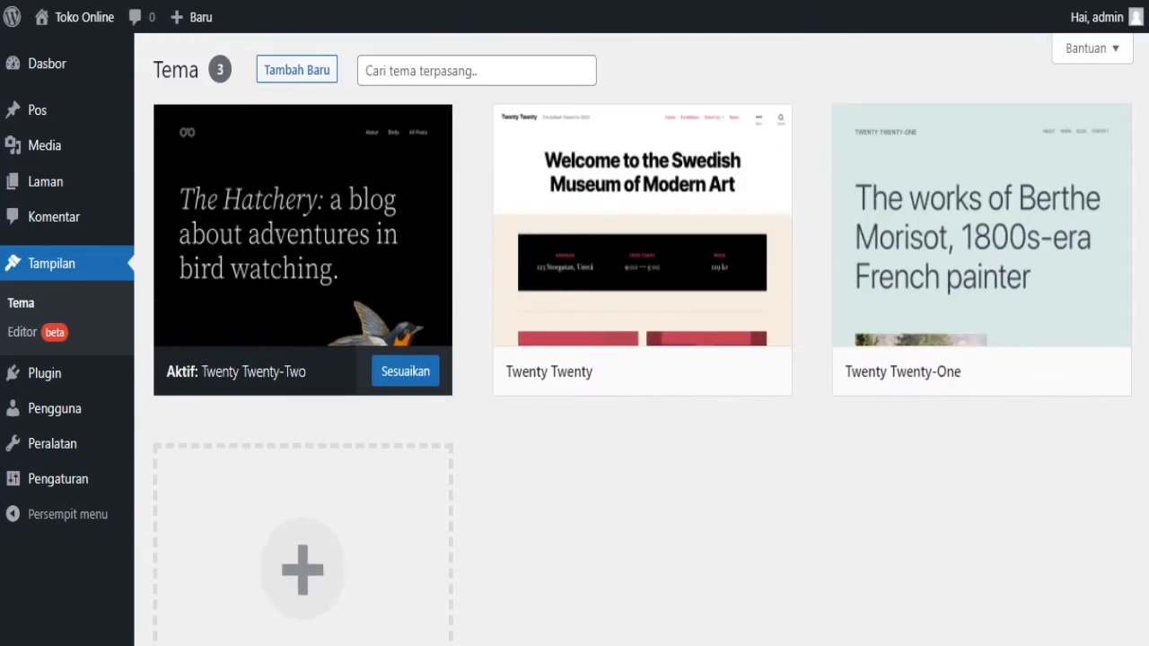
click(308, 68)
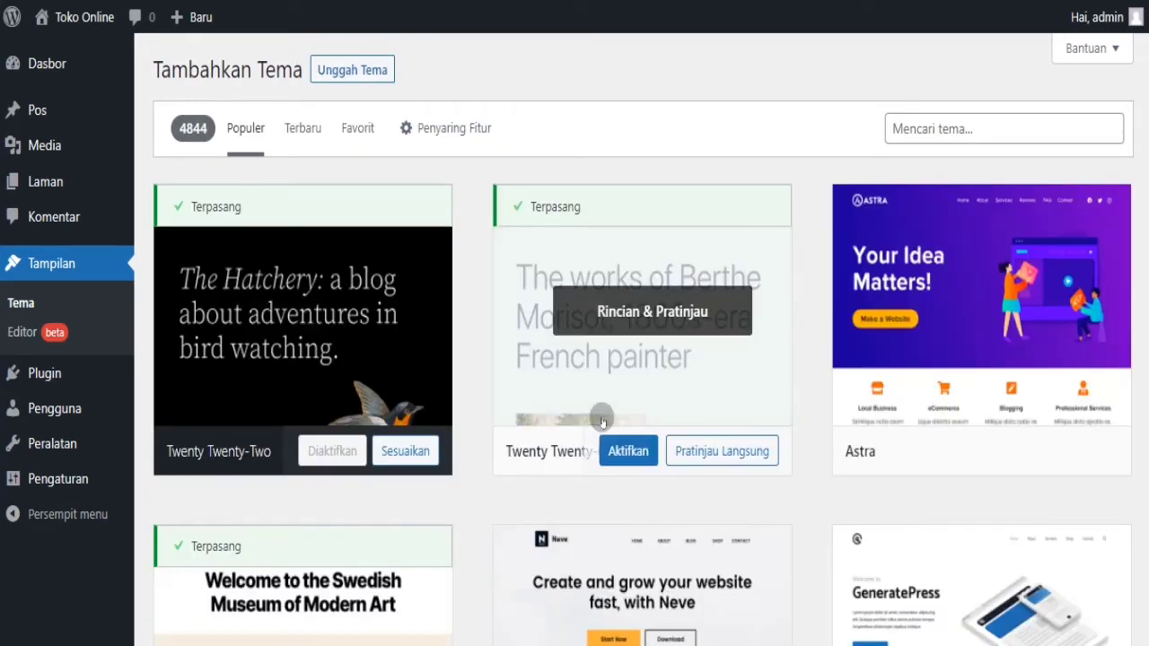
scroll(644, 339, down, 7)
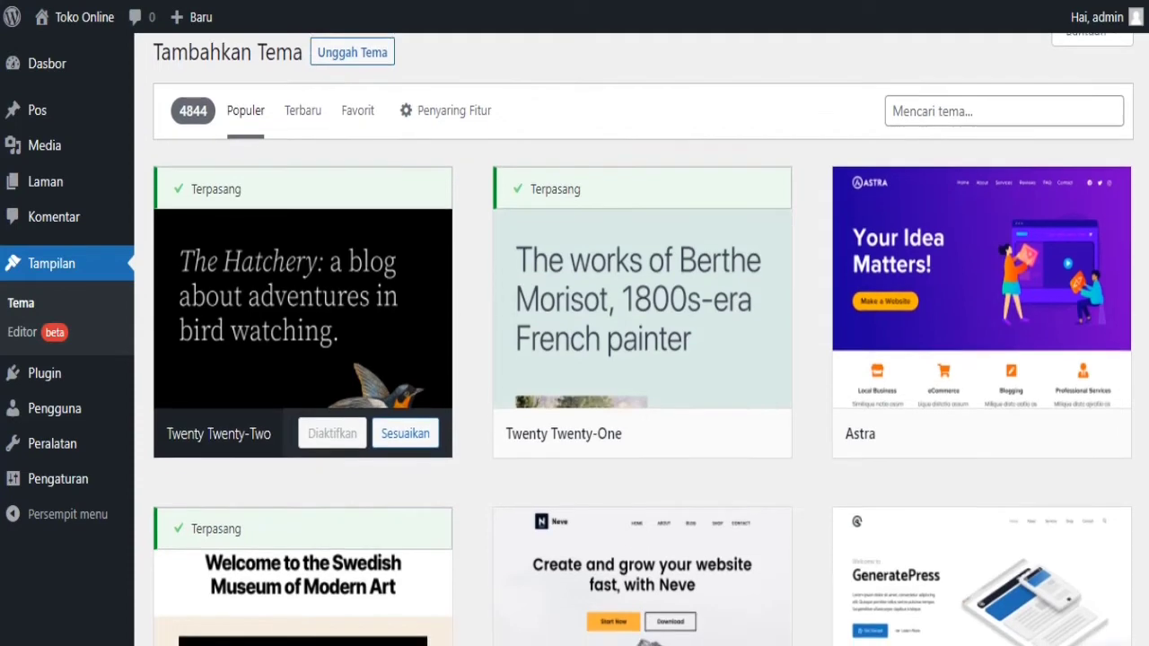
scroll(644, 339, down, 3)
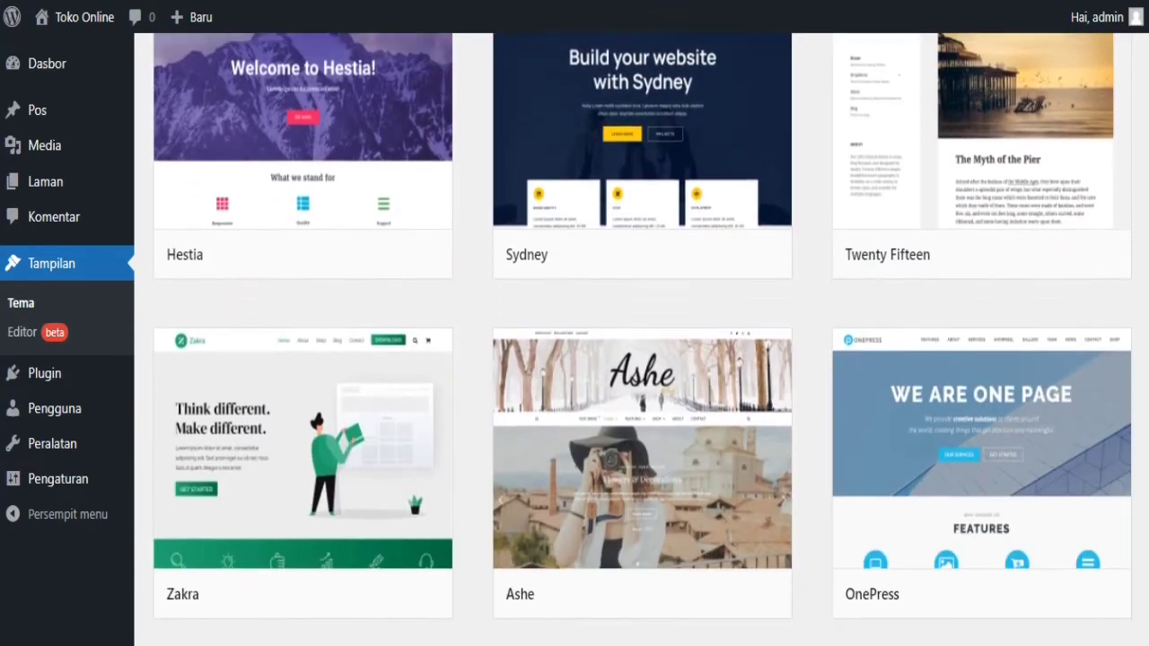
scroll(644, 339, up, 10)
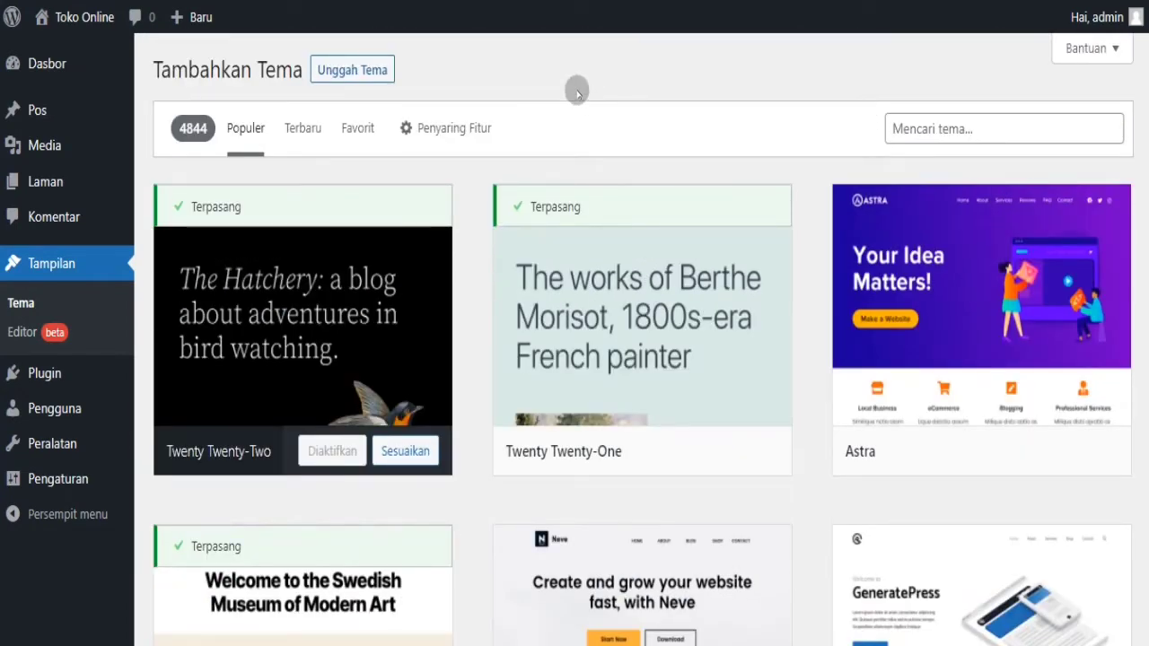
click(374, 62)
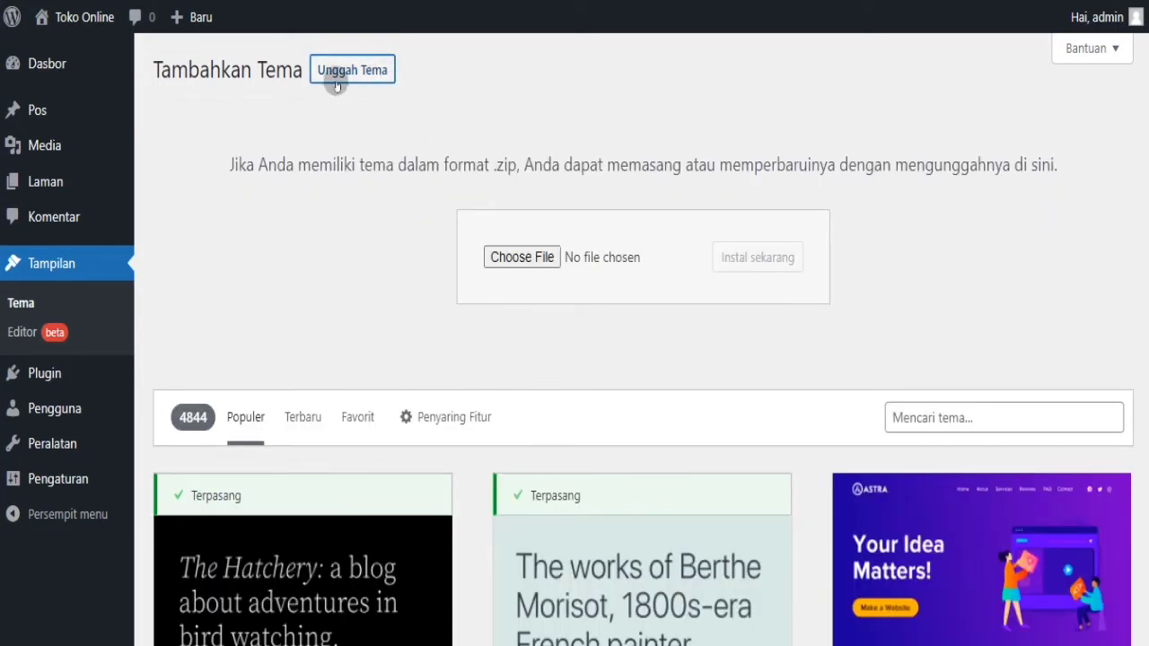
- Choose lapax-per.zip from DATA (D:) > Source Code > lapax3p as the theme file
click(500, 263)
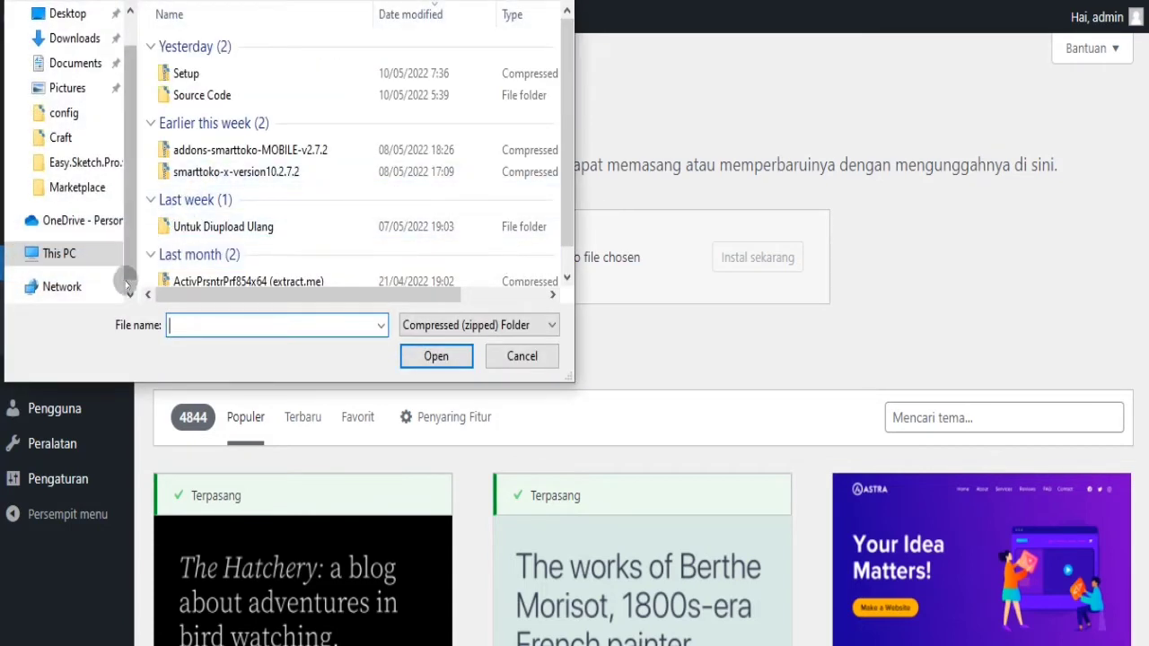
click(63, 255)
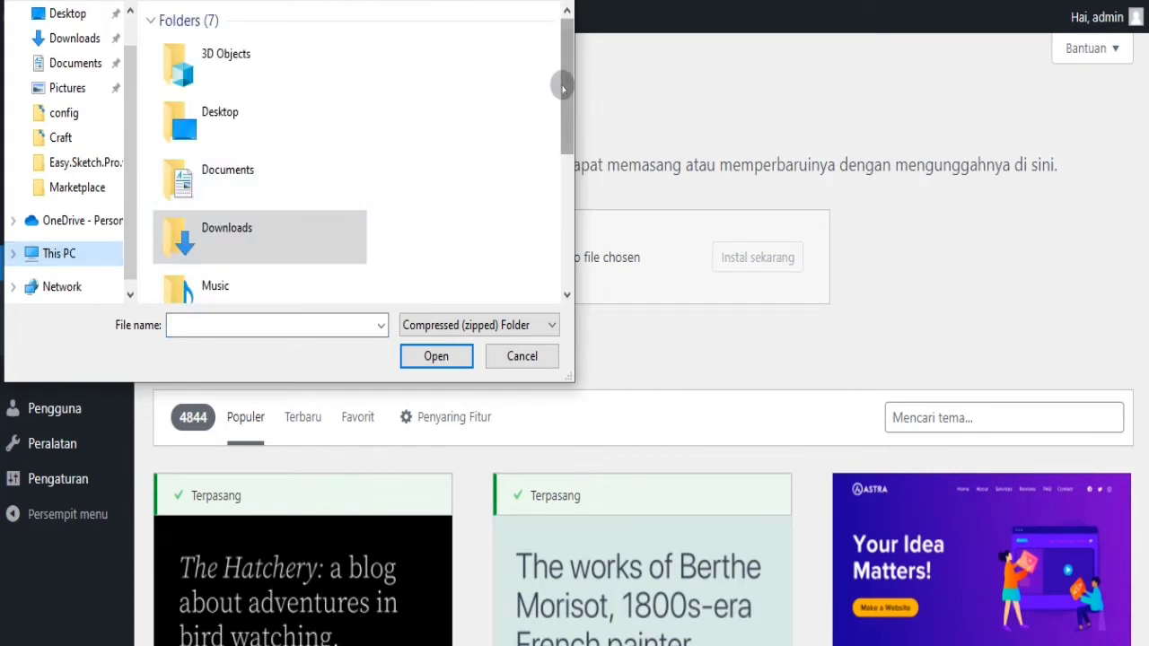
scroll(563, 87, down, 5)
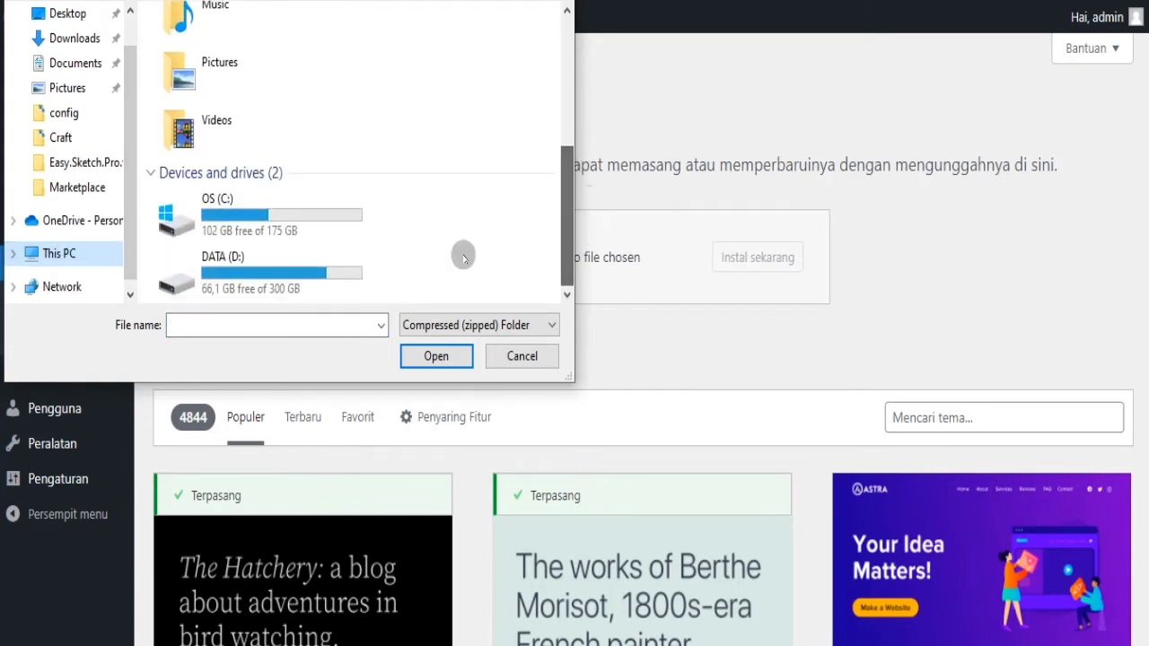
double_click(199, 287)
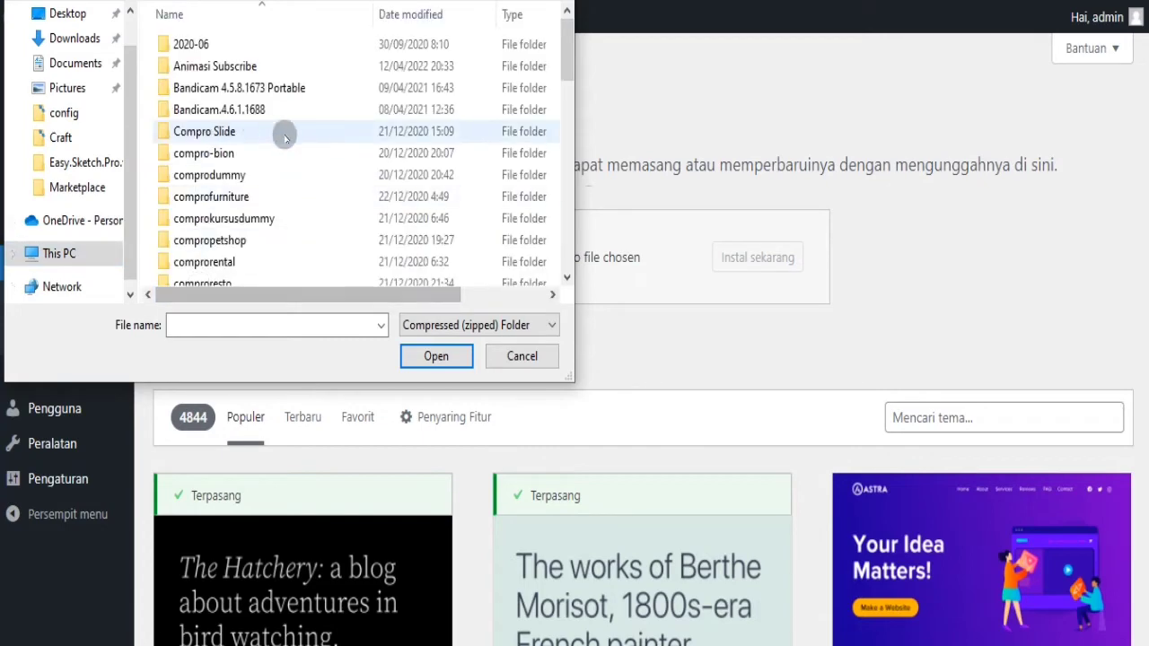
drag(568, 57, 591, 149)
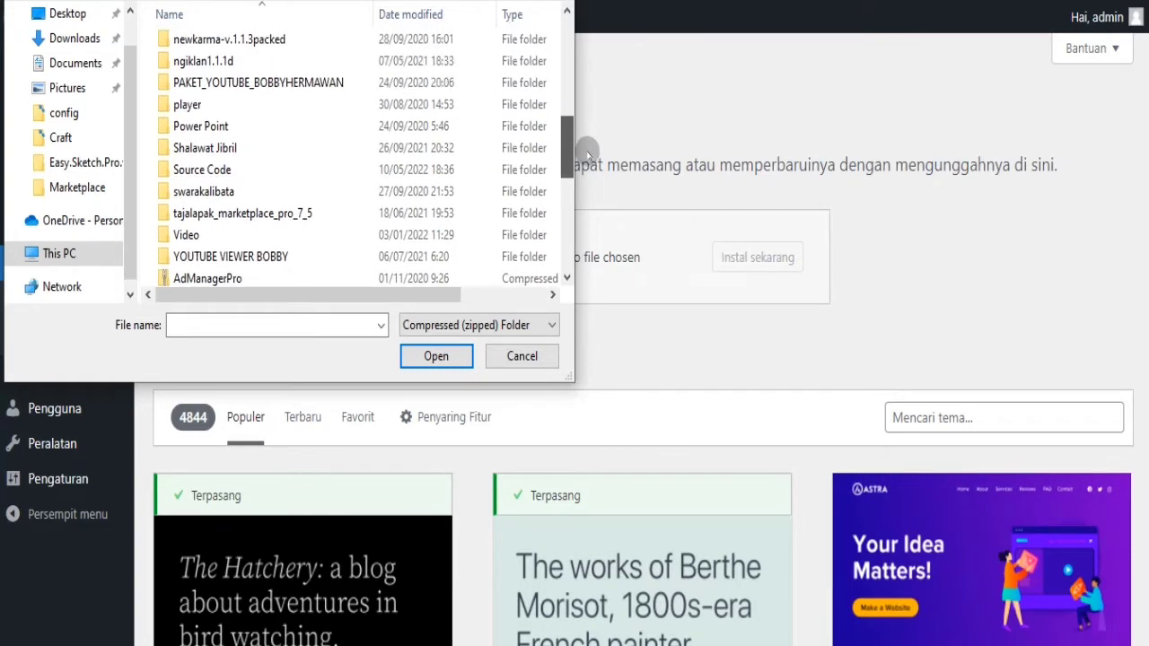
double_click(300, 172)
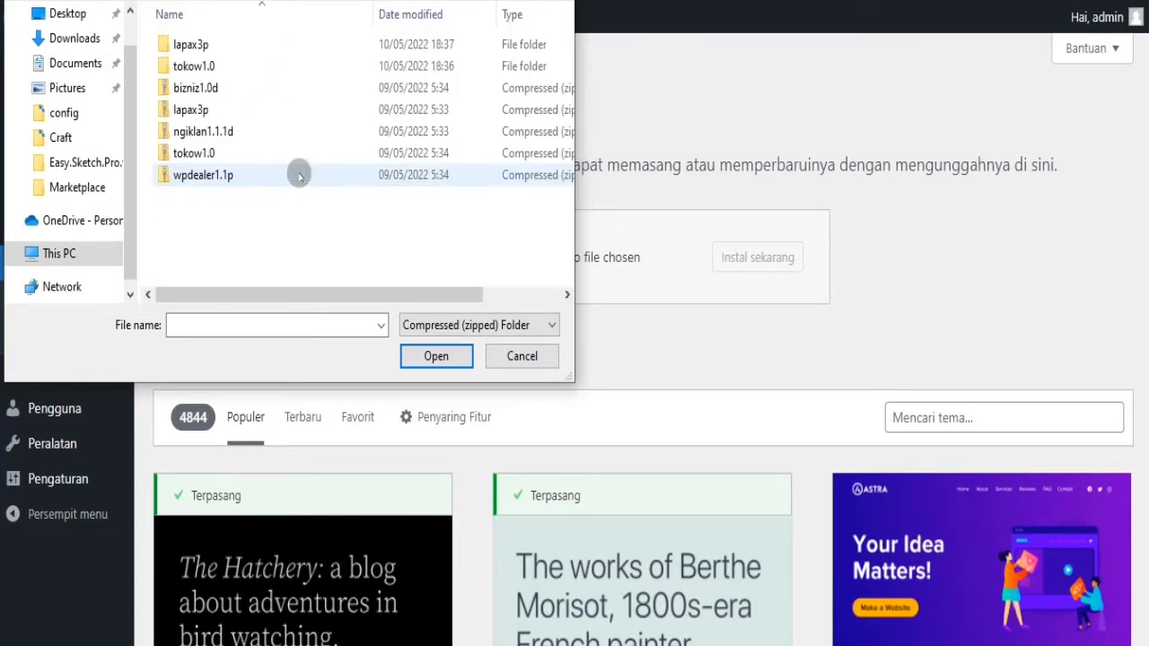
double_click(227, 46)
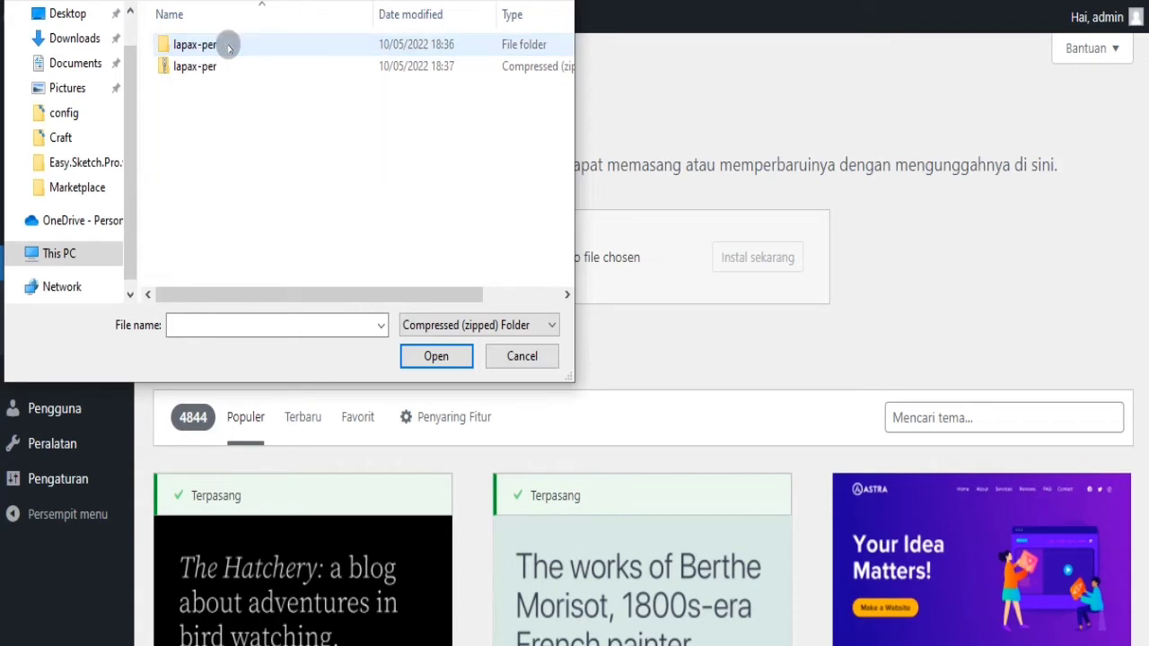
click(199, 70)
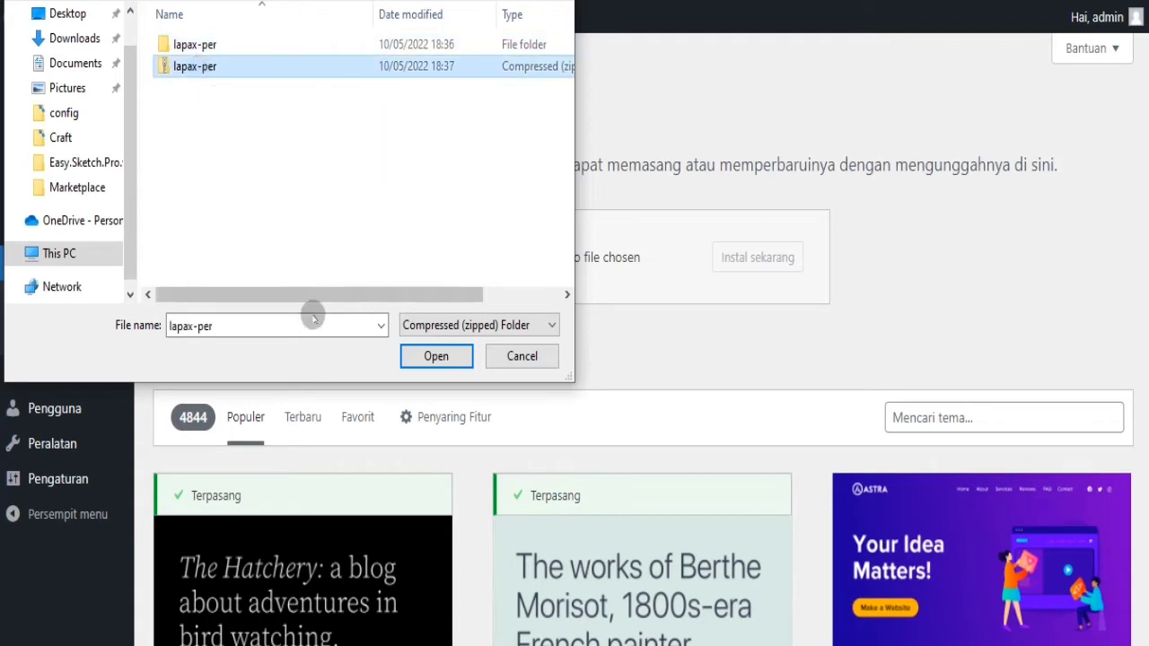
click(423, 357)
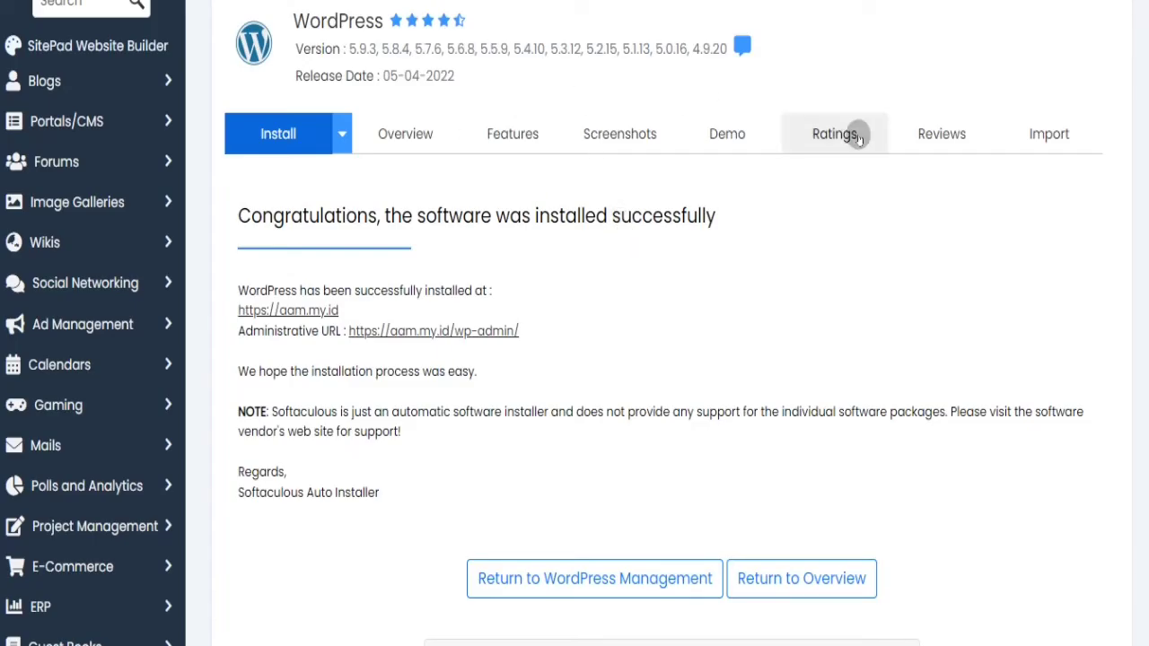
- In File Manager, browse to public_html/aam.my.id/wp-content/themes and open its Upload page
scroll(575, 324, up, 2)
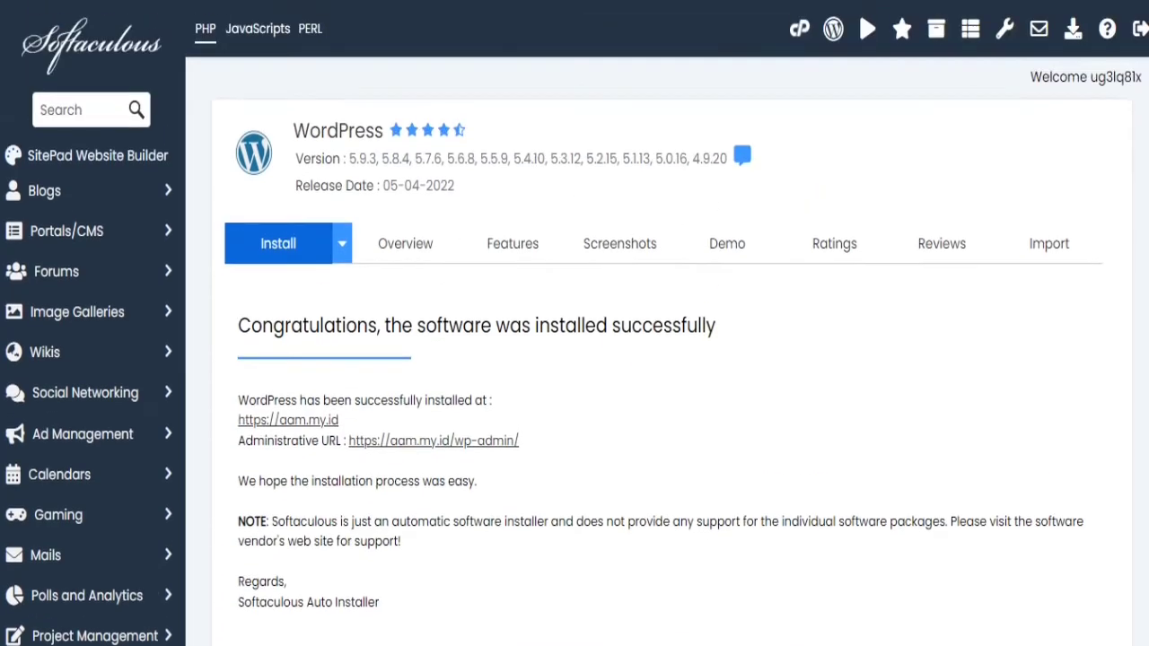
click(799, 29)
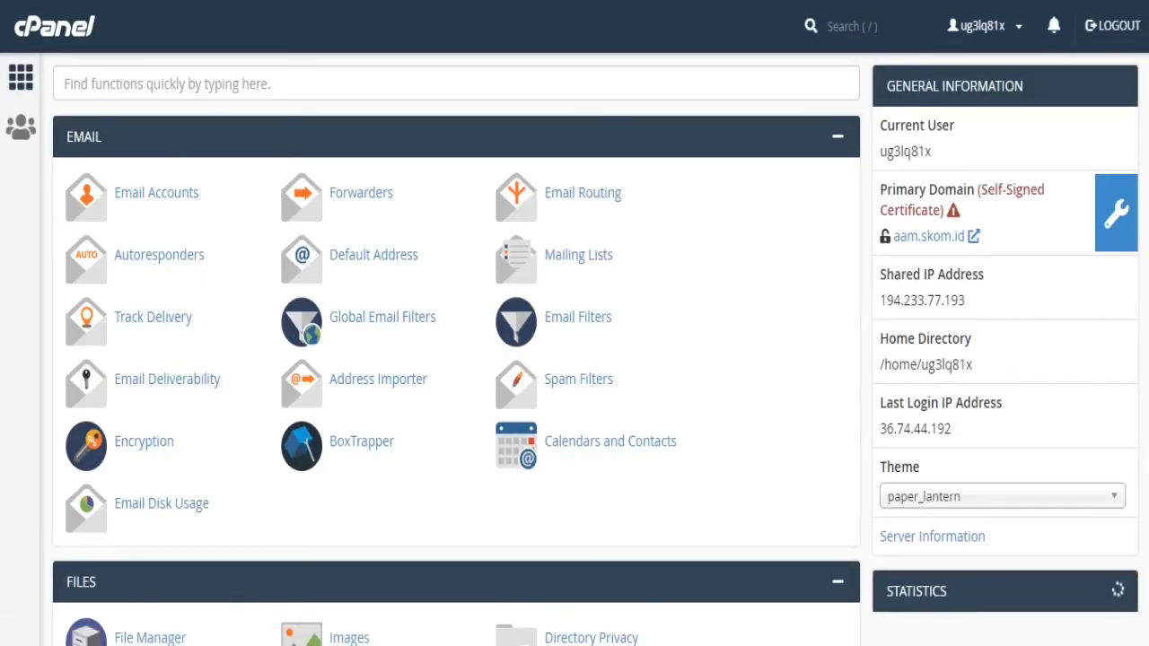
scroll(456, 350, down, 5)
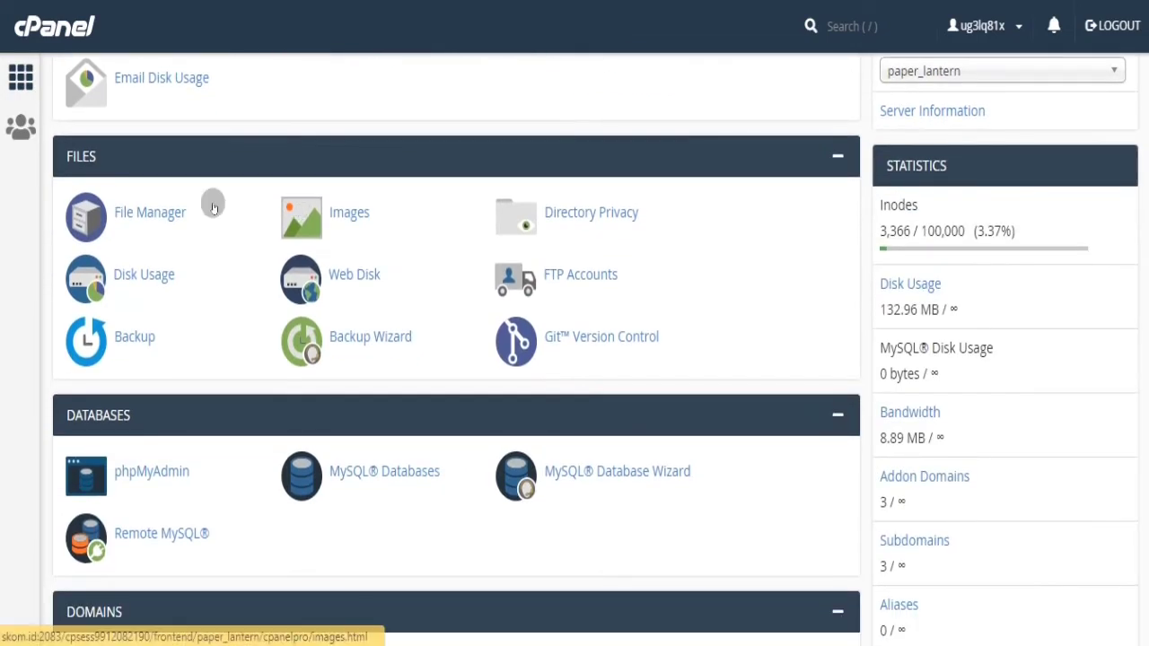
click(156, 210)
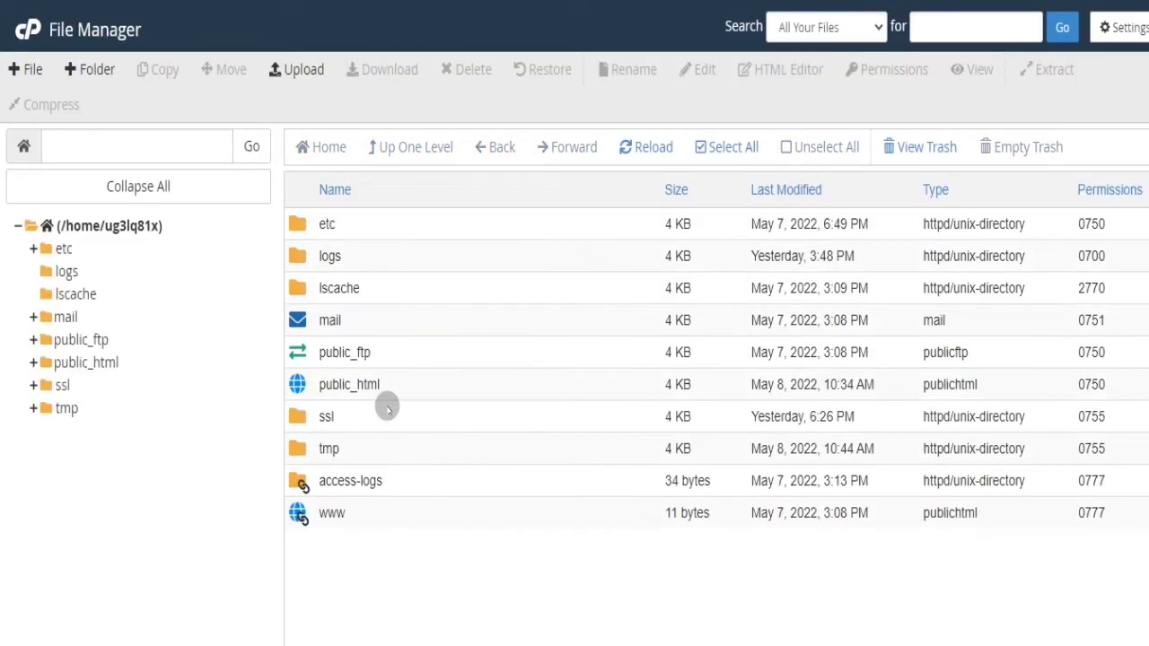
double_click(297, 384)
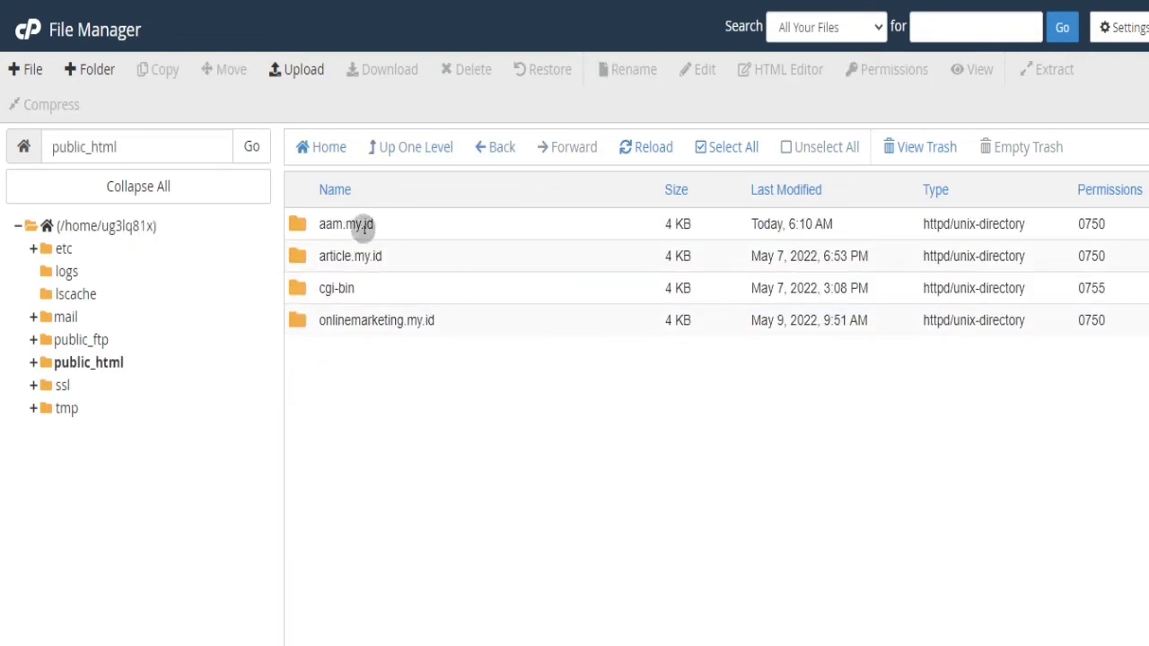
double_click(305, 225)
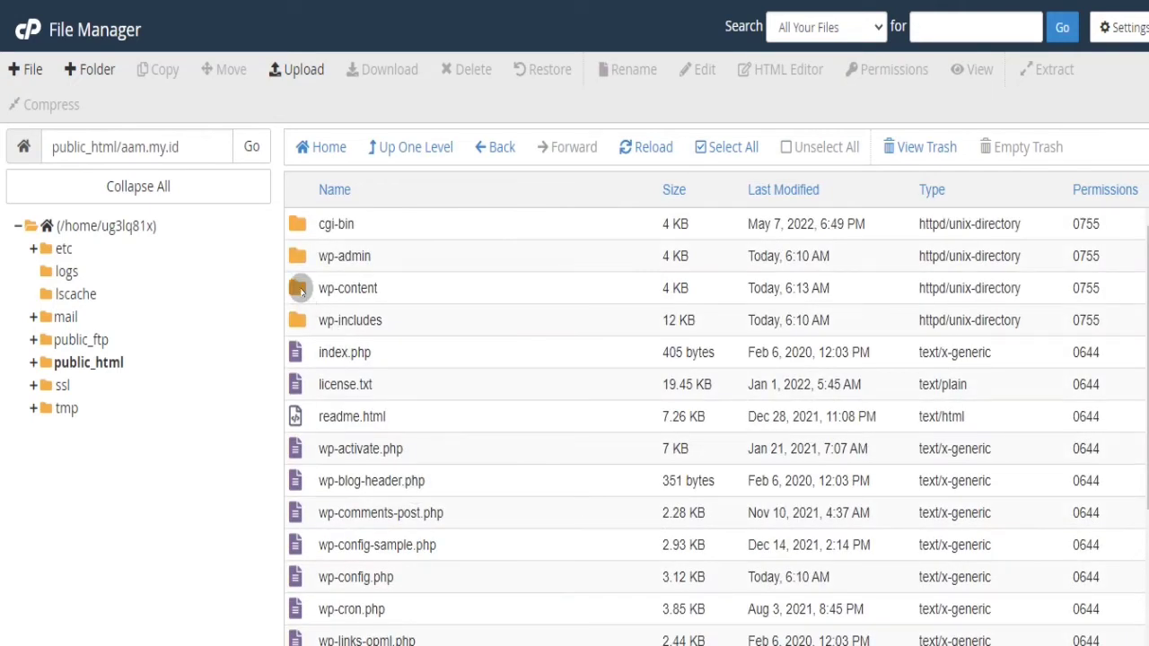
double_click(300, 288)
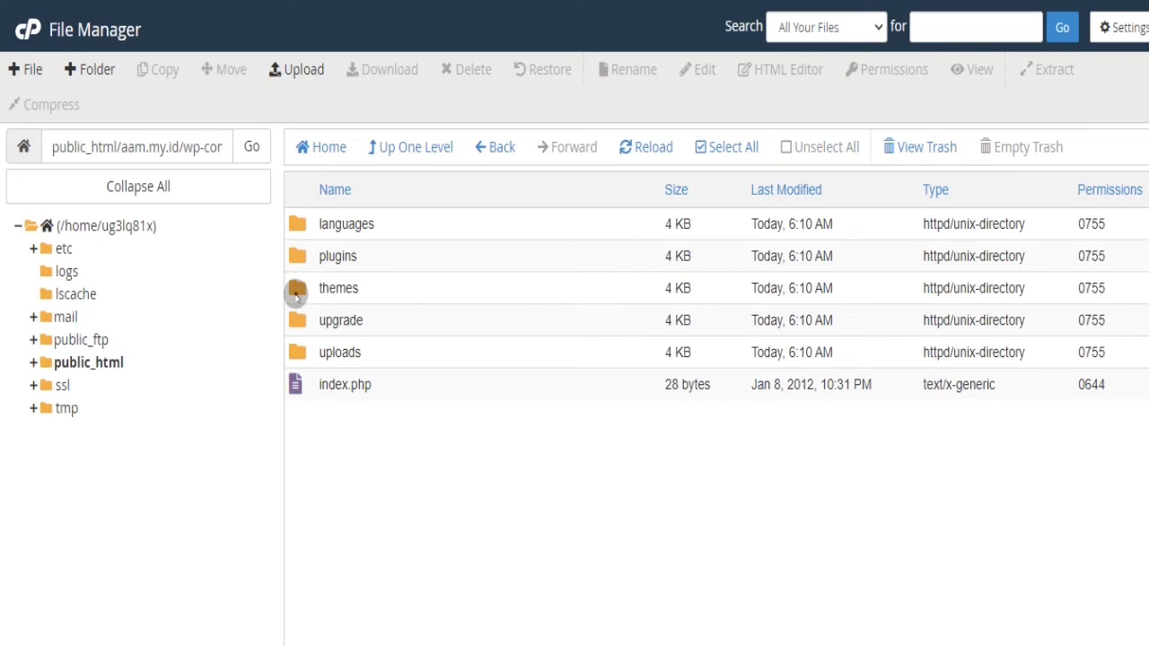
double_click(297, 289)
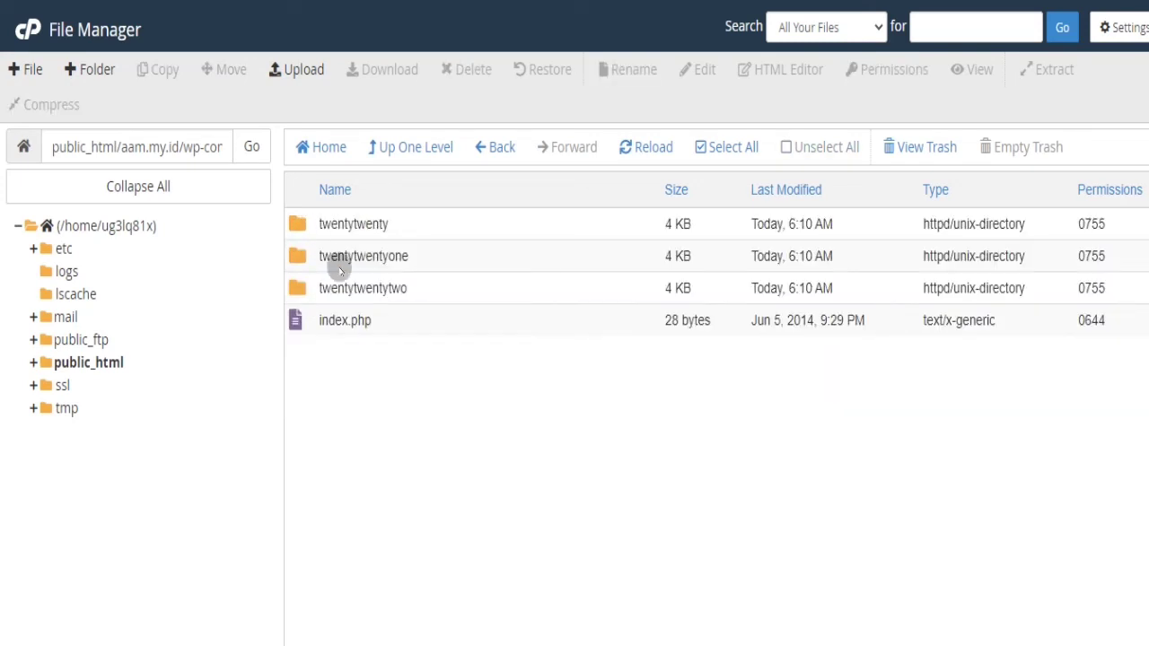
click(303, 70)
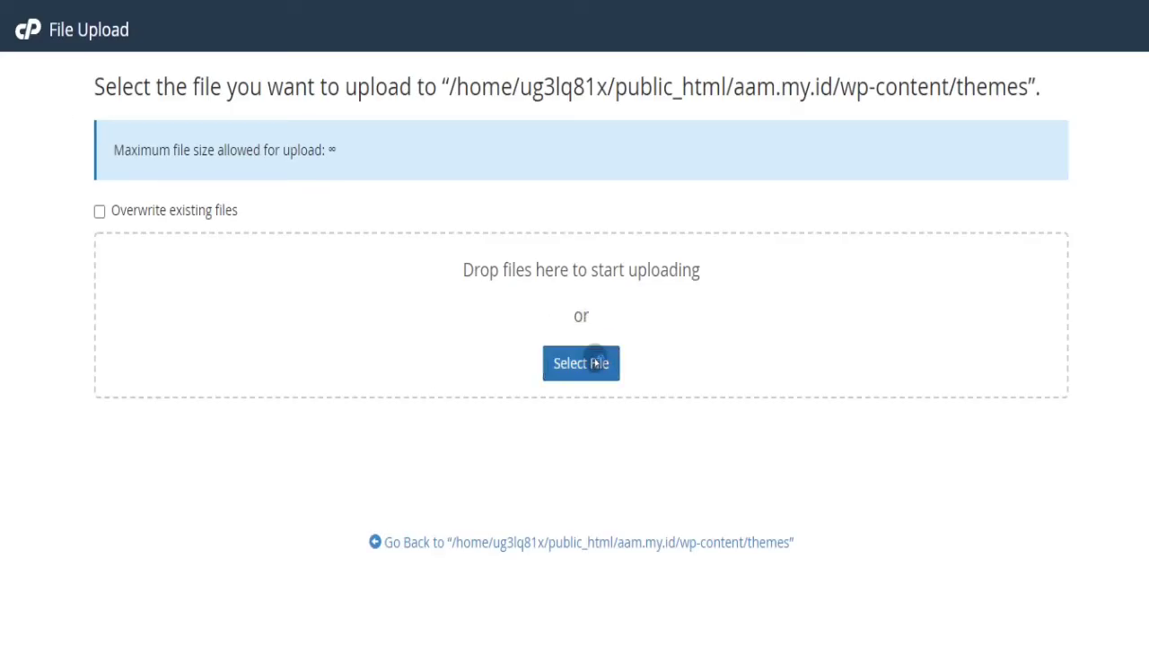
- Upload the lapax-per.zip archive into the themes folder and go back to its listing
click(595, 363)
click(192, 67)
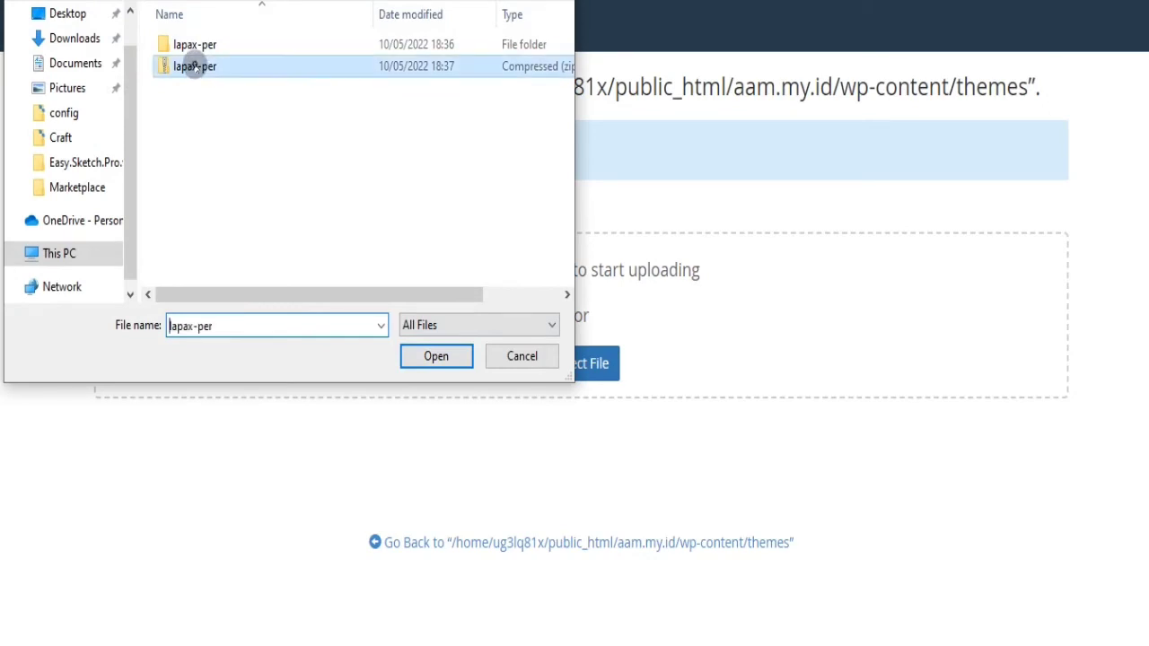
click(428, 354)
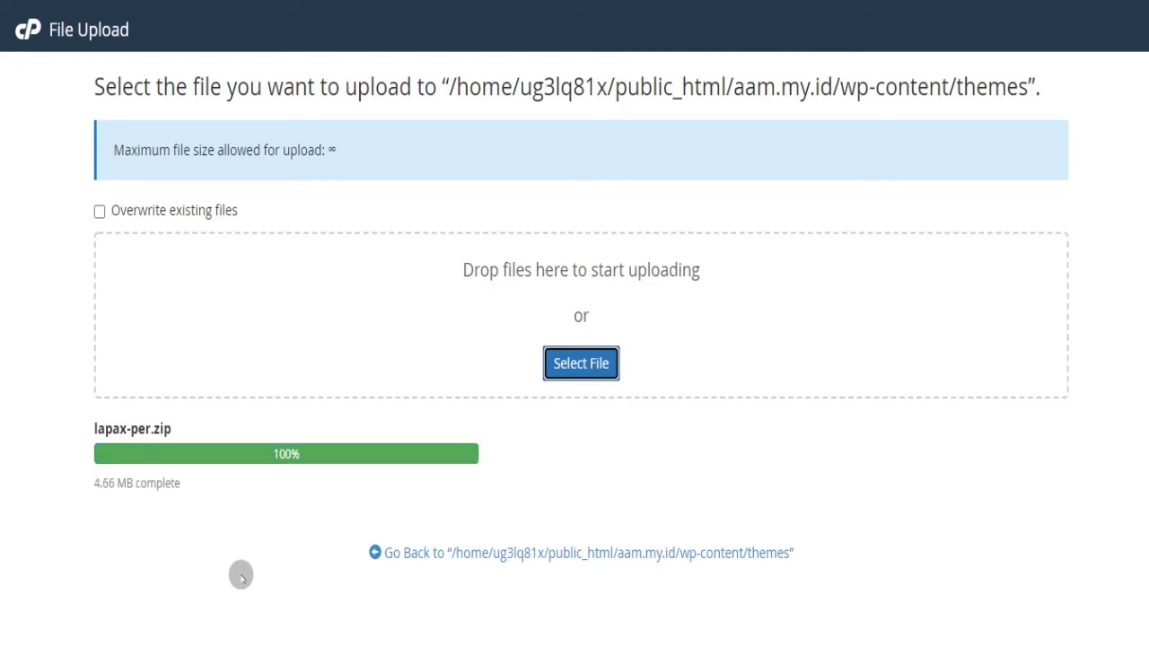
click(436, 549)
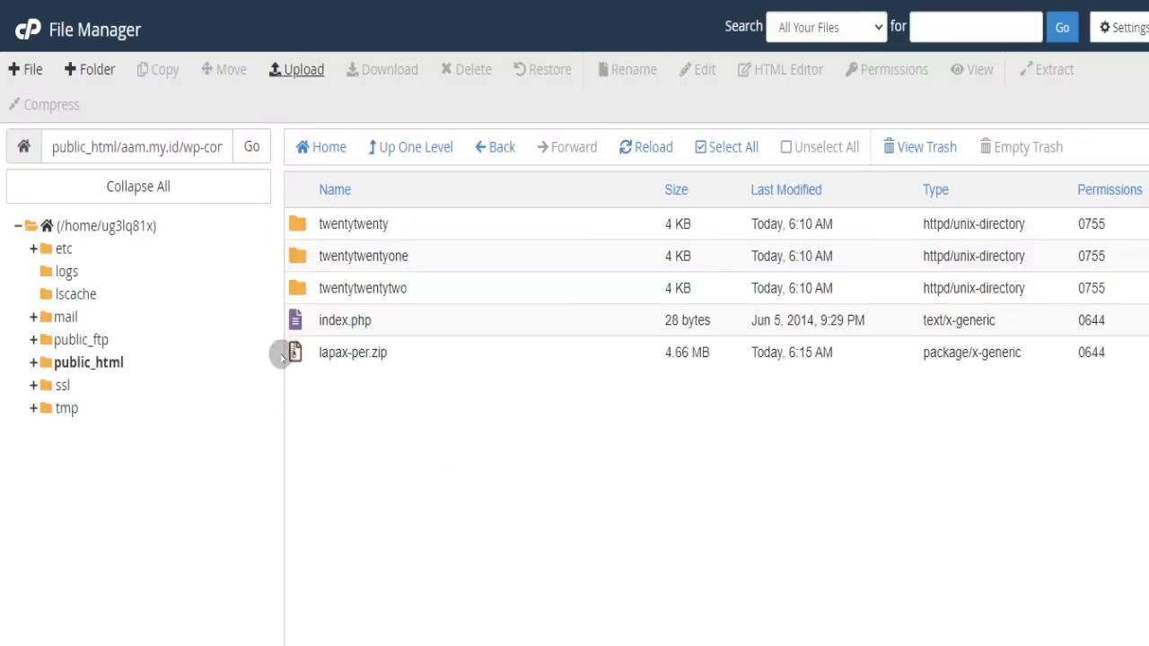
- Extract lapax-per.zip into wp-content/themes and refresh the folder listing
click(302, 355)
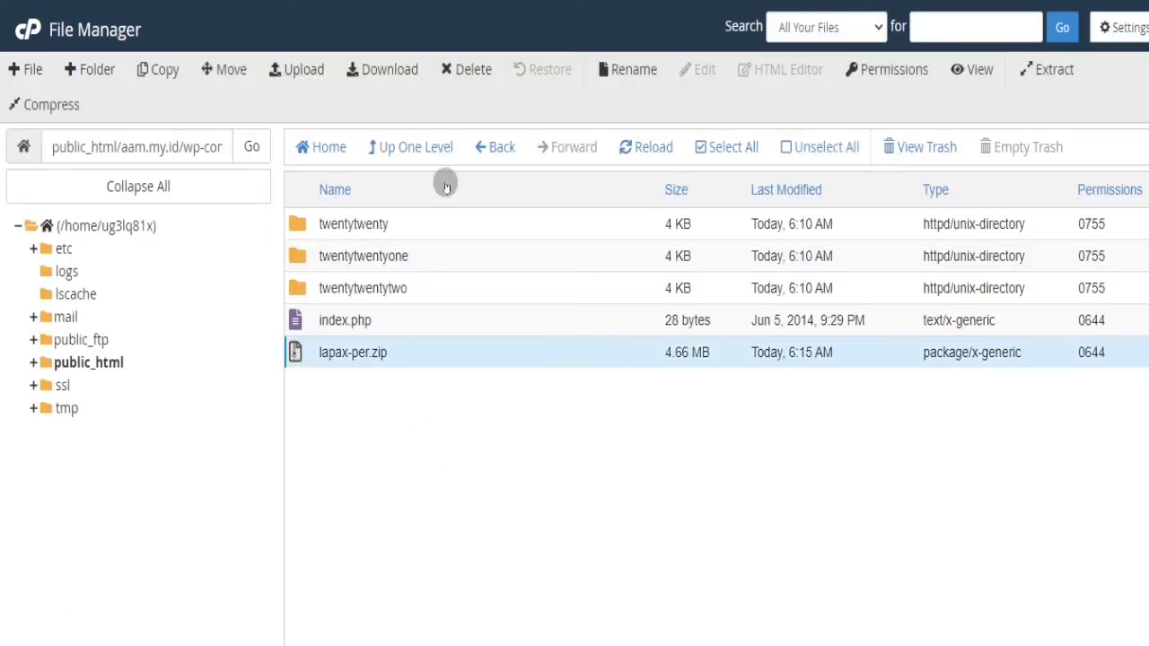
click(1047, 72)
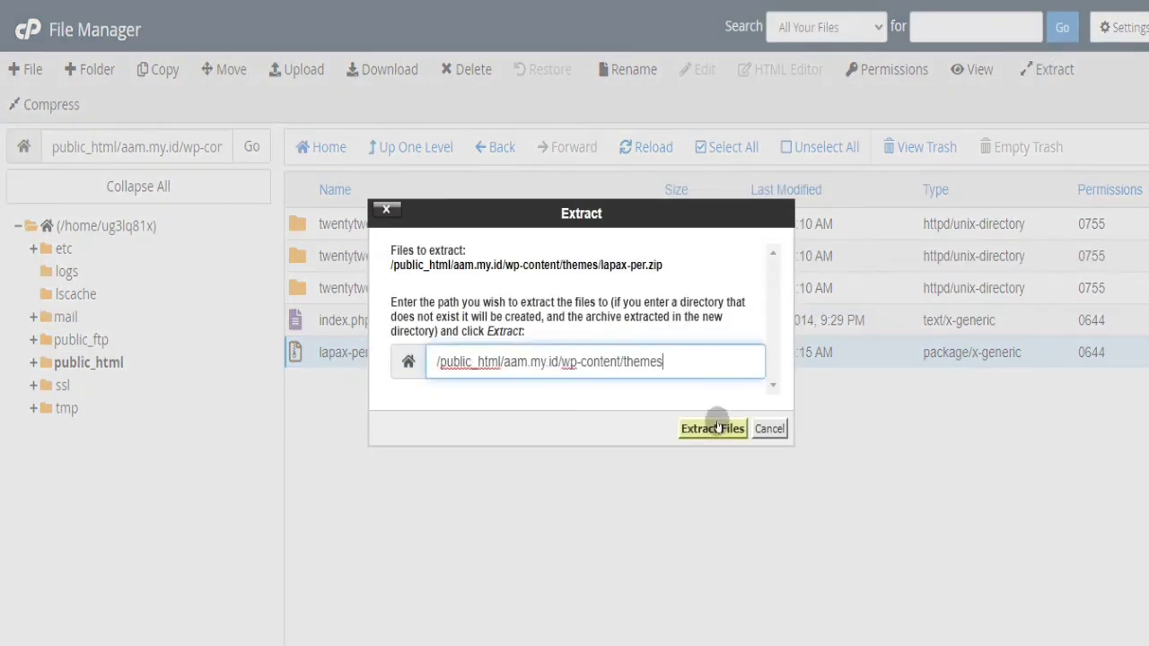
click(719, 428)
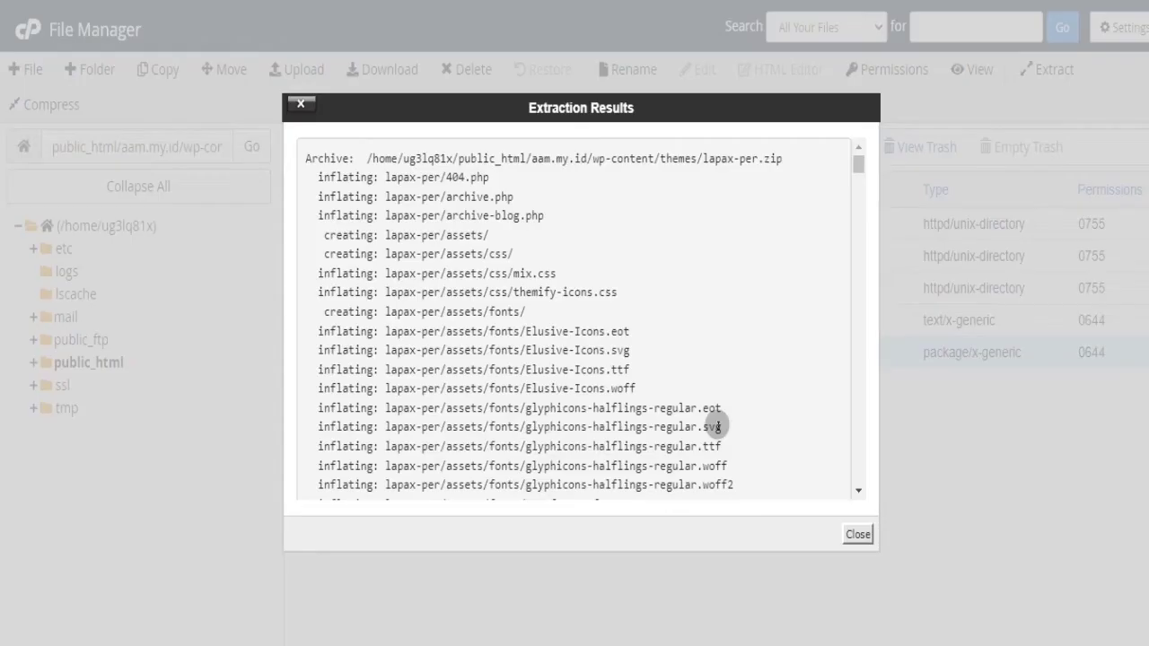
click(851, 539)
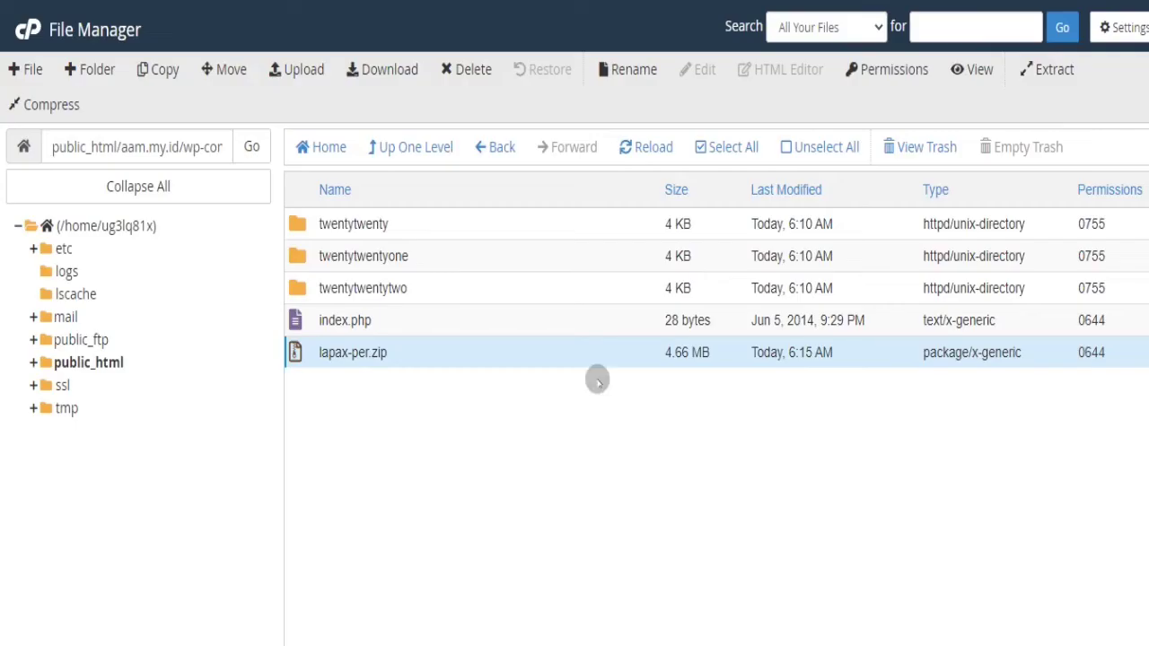
click(250, 146)
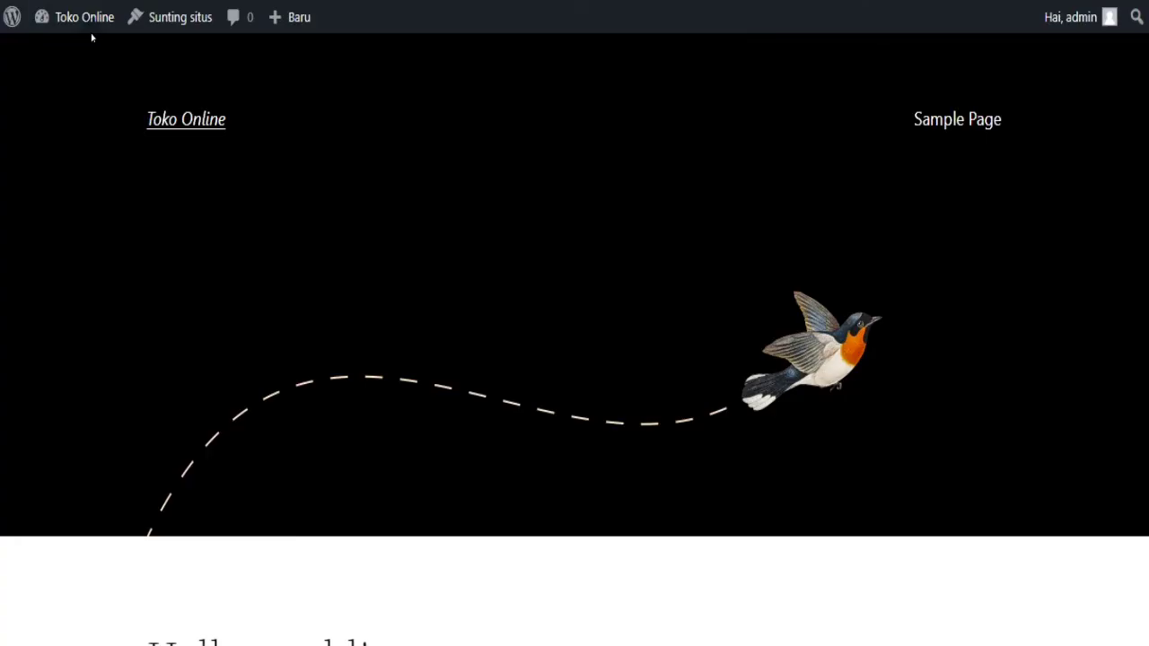
- Go to the WordPress Dasbor and open Tampilan > Tema to see the installed themes
mouse_move(88, 29)
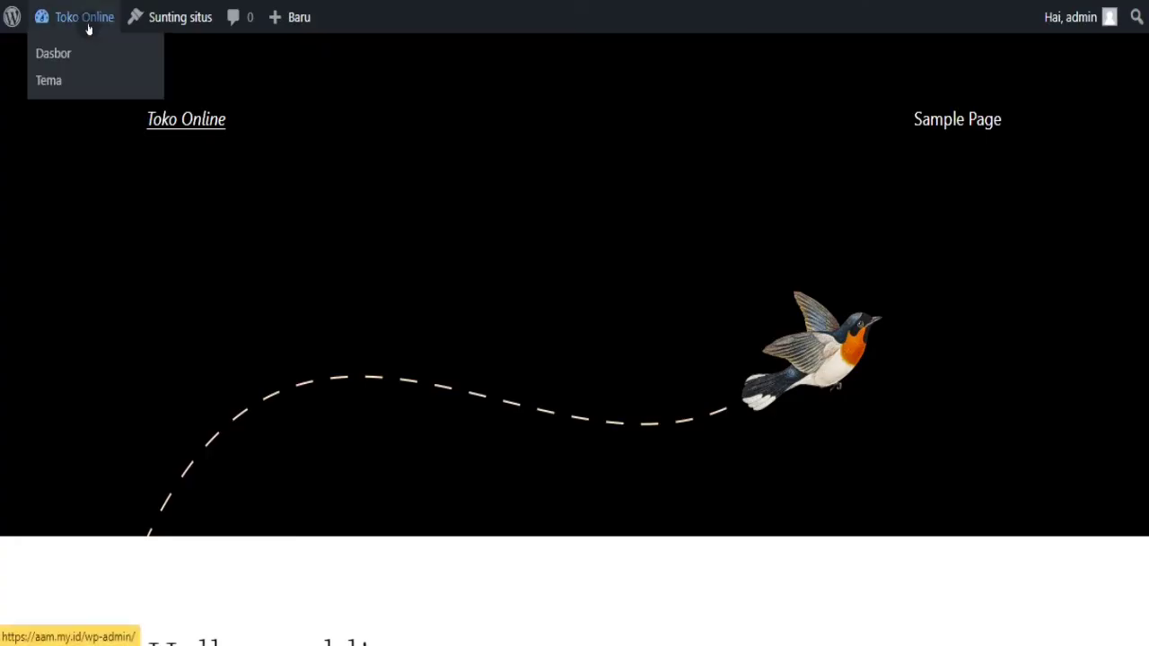
click(67, 58)
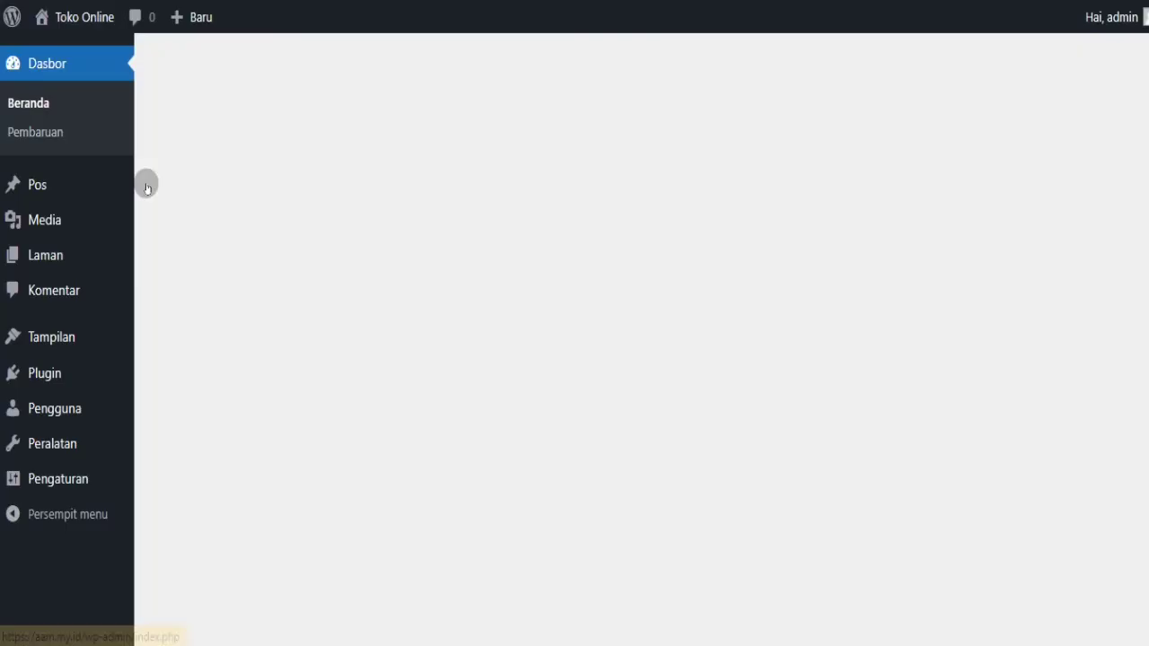
mouse_move(74, 379)
mouse_move(96, 347)
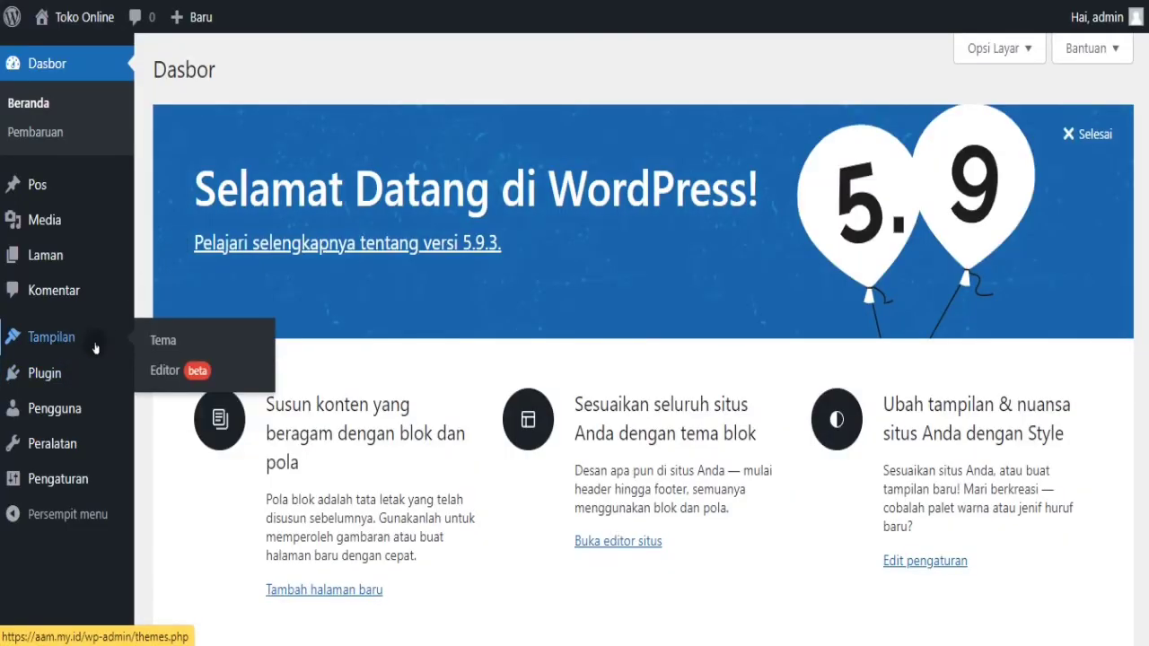
click(165, 339)
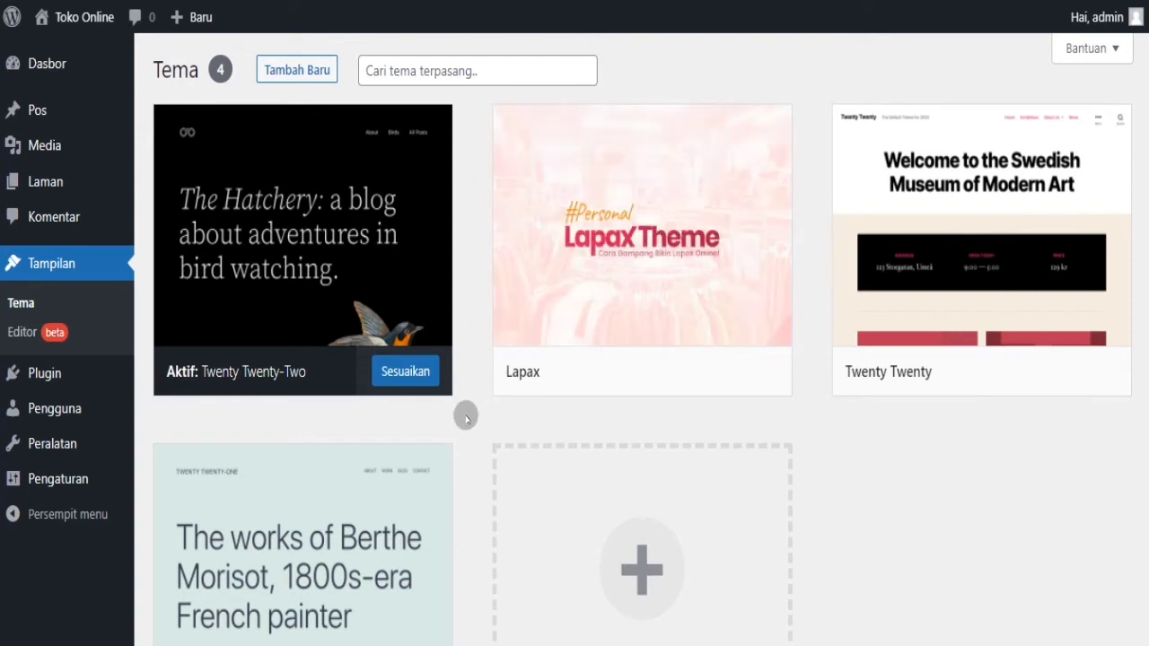
- Activate the Lapax theme and submit the registered e-mail address in its Verifikasi field
mouse_move(574, 377)
click(621, 371)
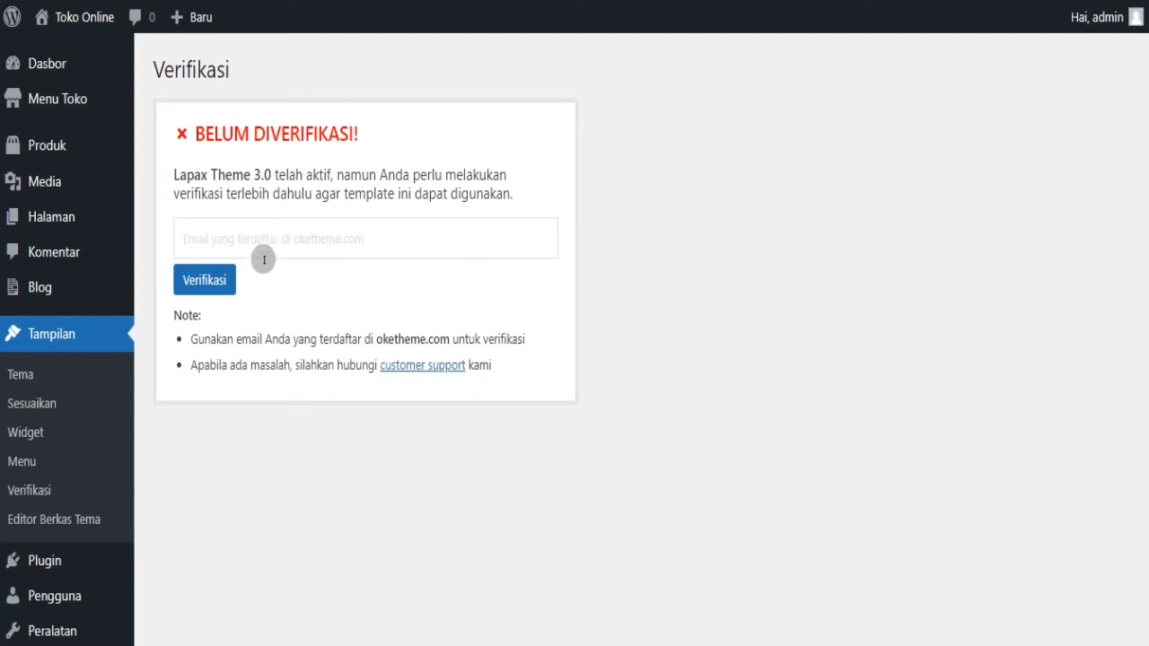
click(256, 233)
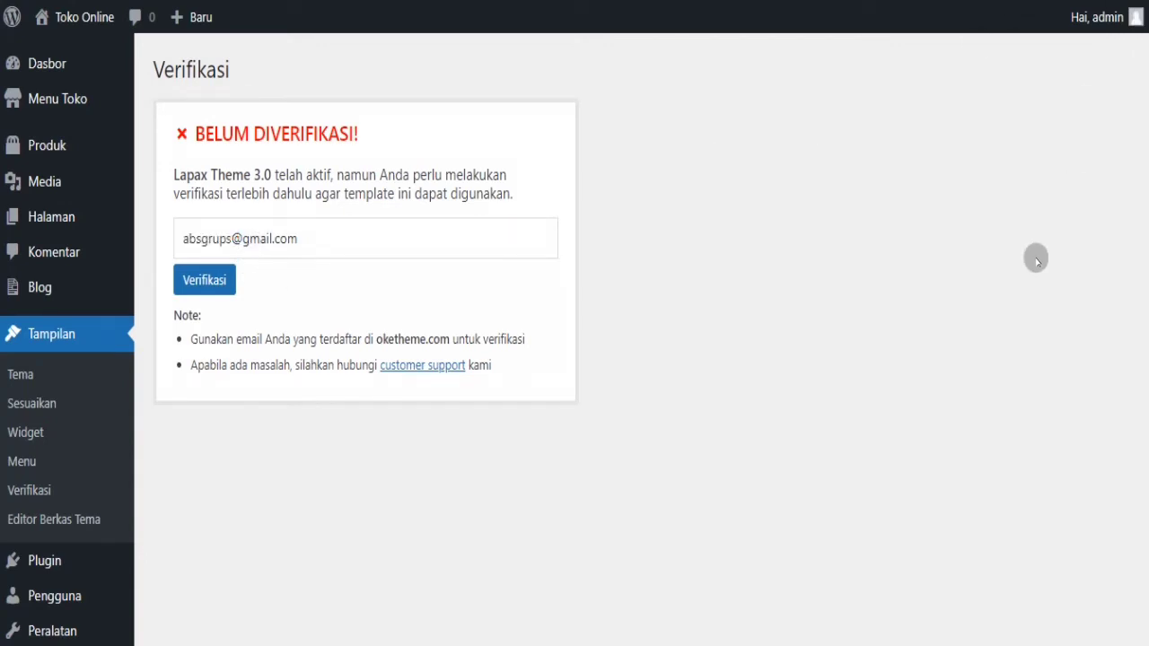
click(206, 281)
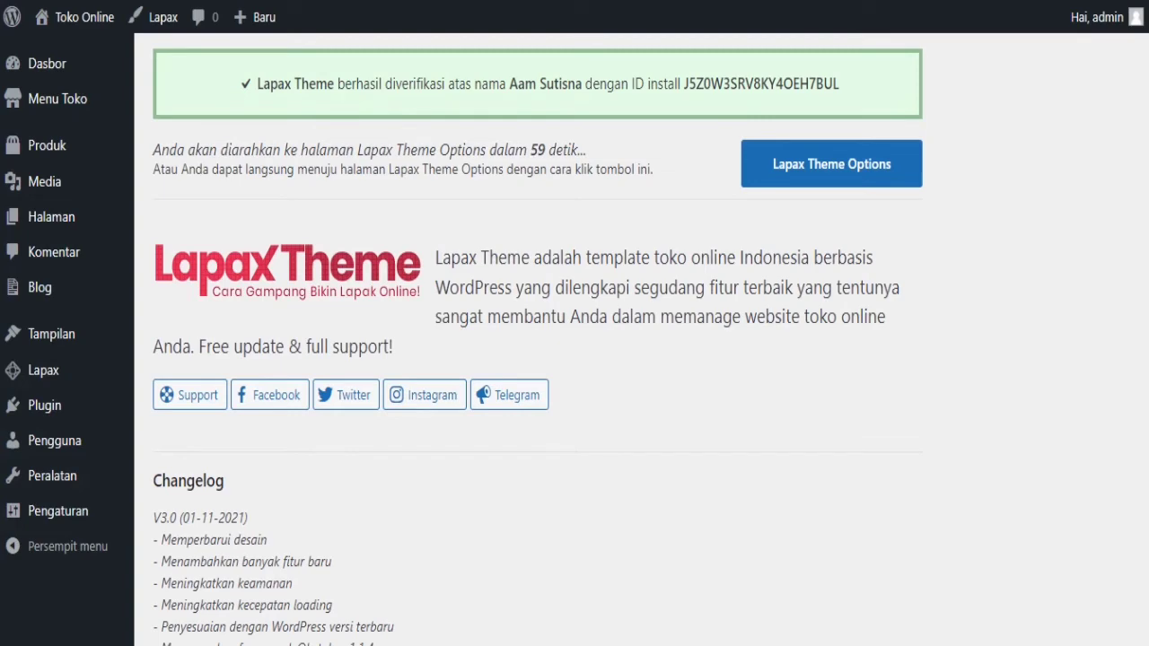
- Open Kunjungi Situs in a new tab to preview the Lapax-styled storefront, then return
scroll(539, 359, down, 4)
scroll(539, 359, up, 2)
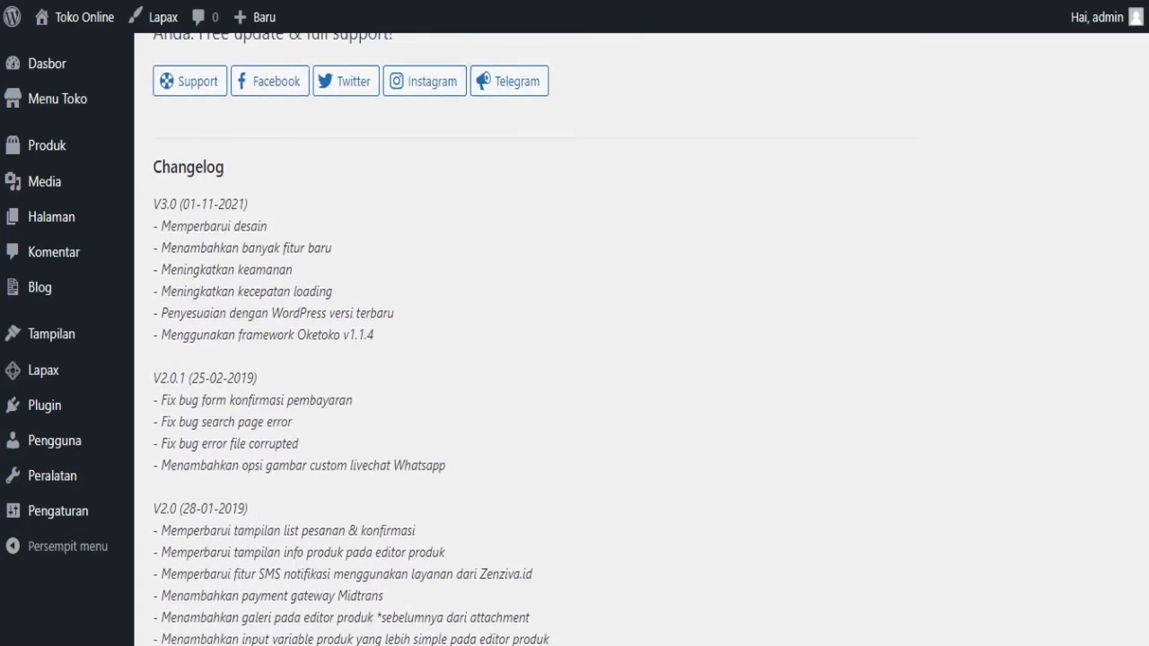
scroll(539, 359, down, 20)
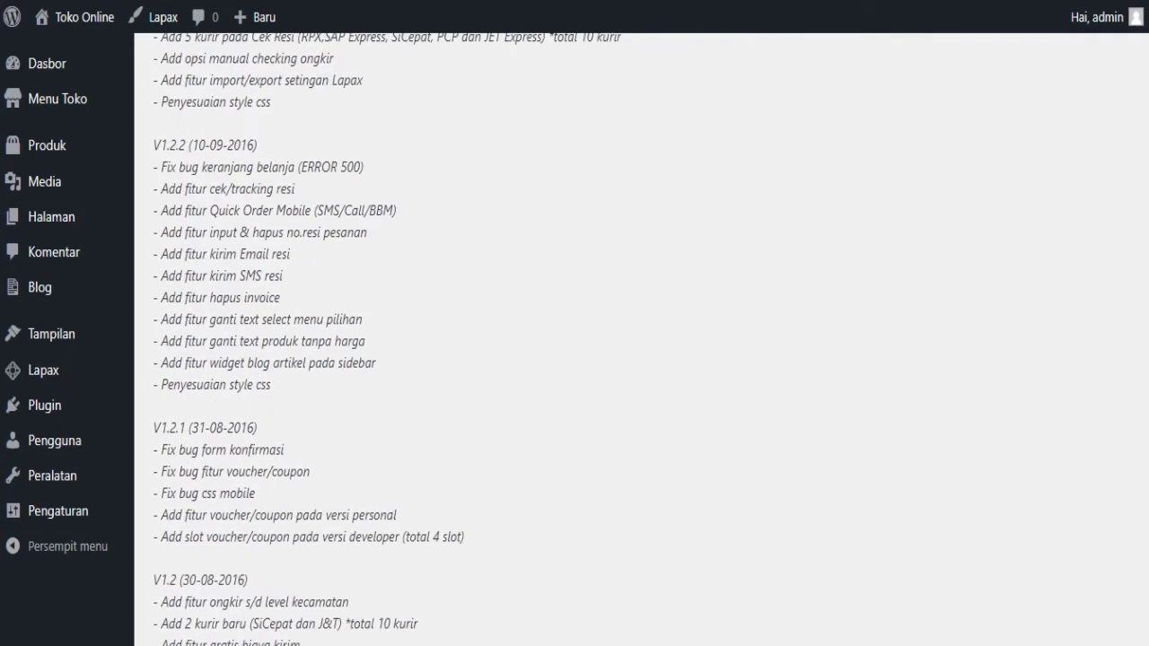
scroll(538, 359, up, 15)
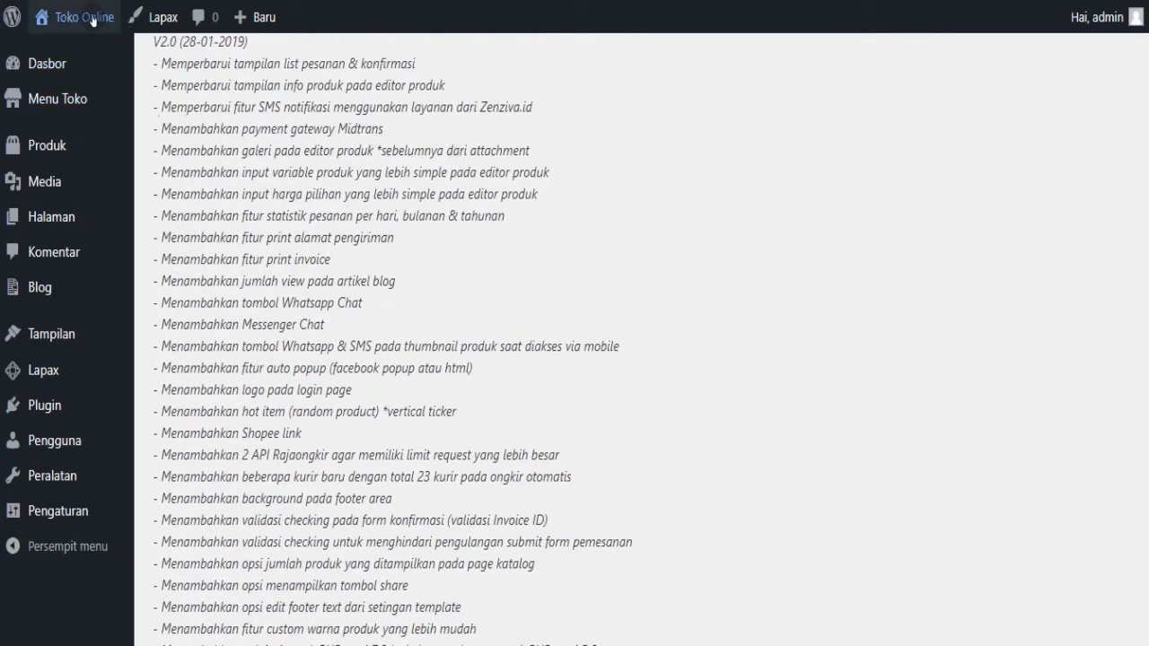
mouse_move(93, 19)
right_click(89, 56)
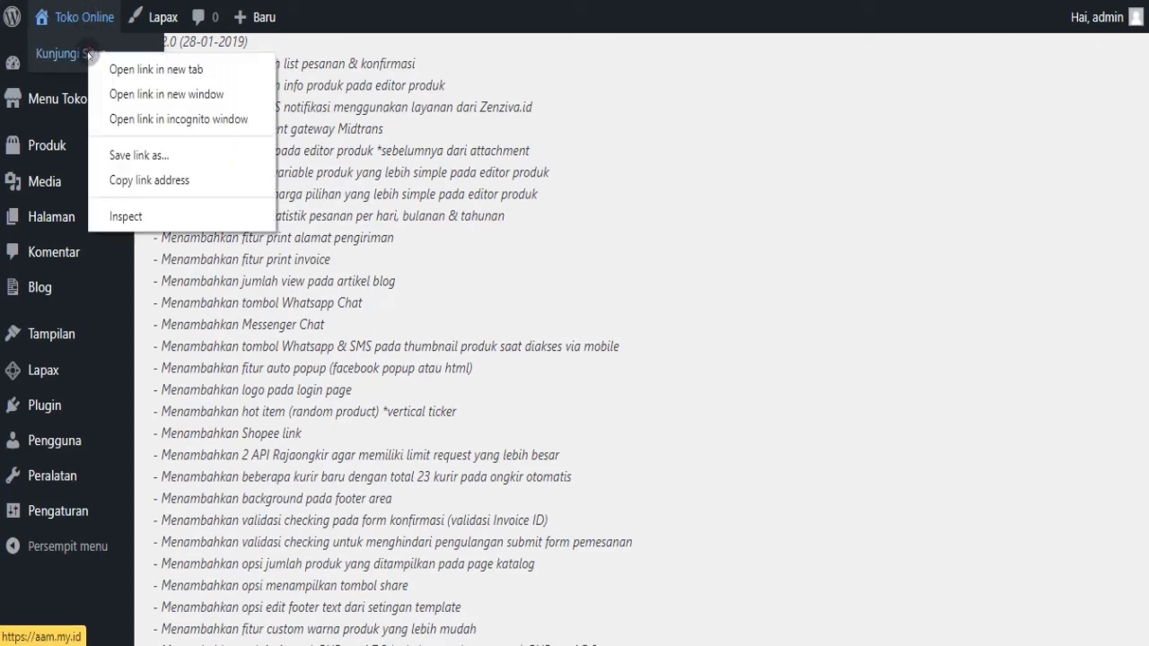
click(118, 69)
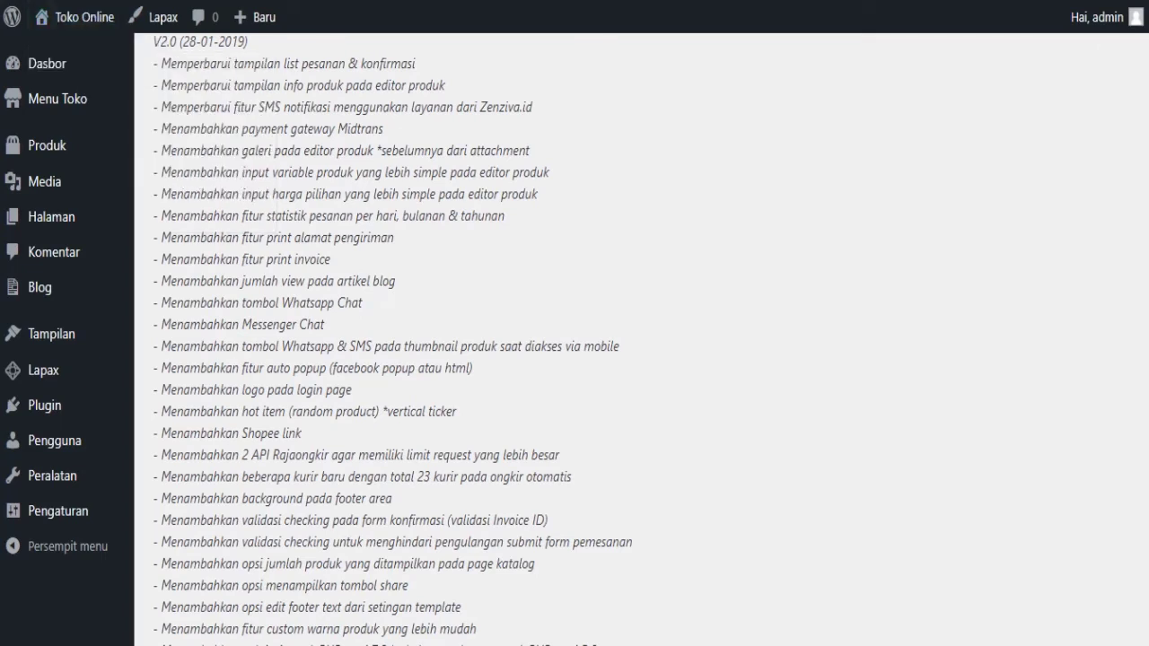
key(ctrl+Tab)
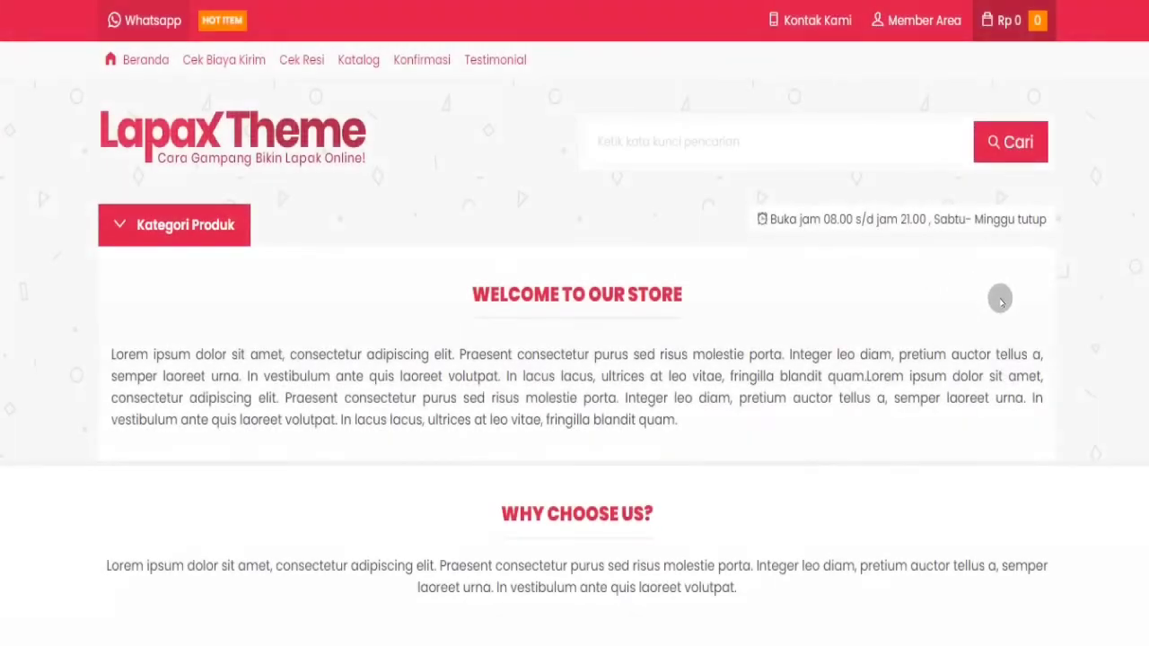
scroll(575, 359, down, 6)
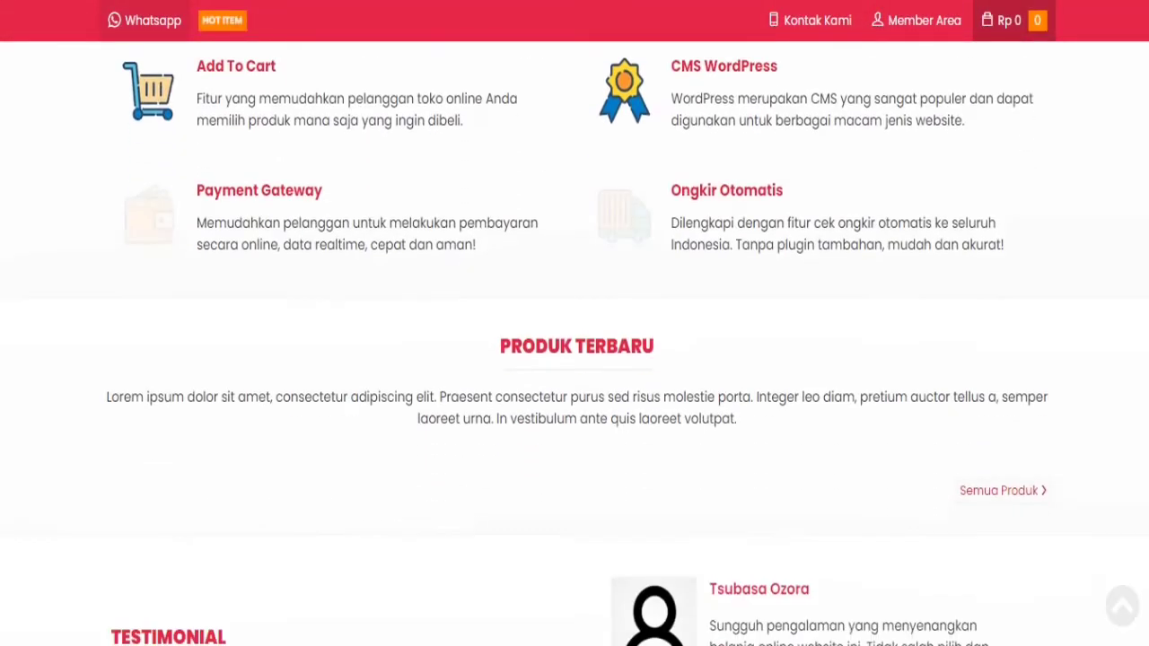
scroll(575, 359, up, 10)
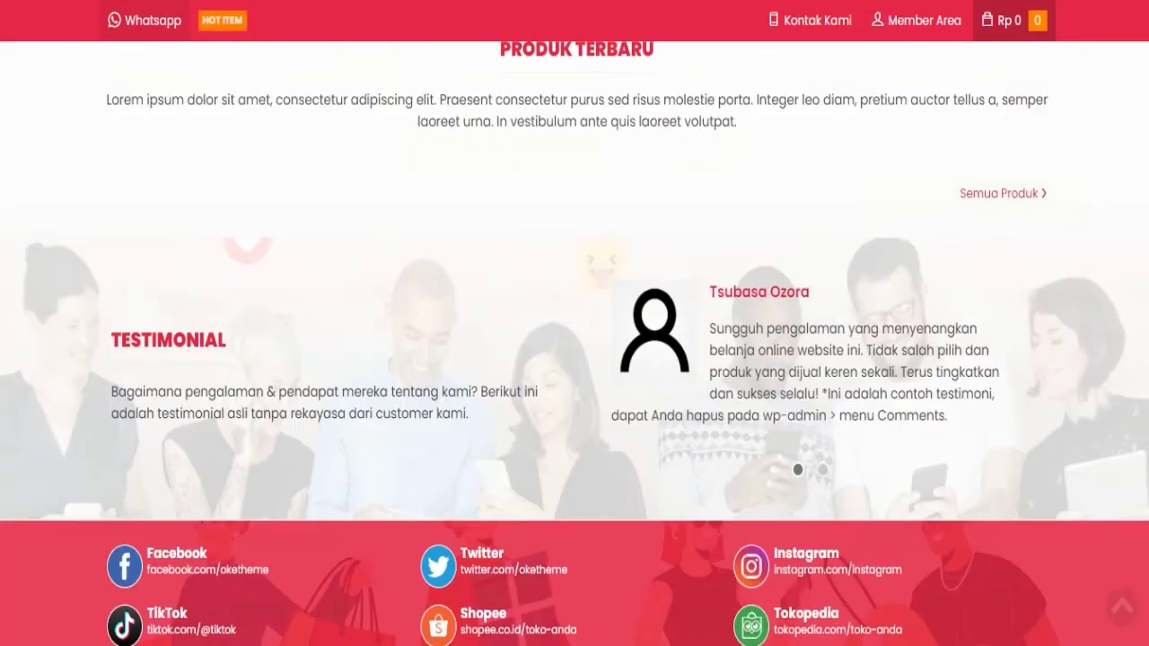
scroll(575, 359, up, 3)
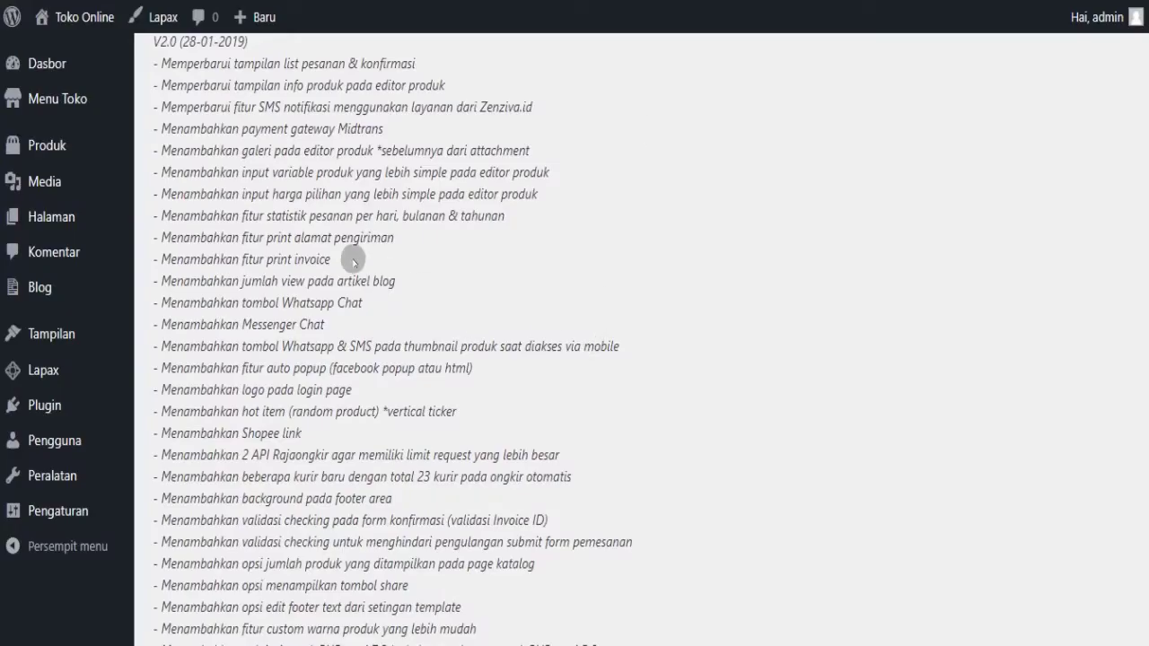
mouse_move(69, 104)
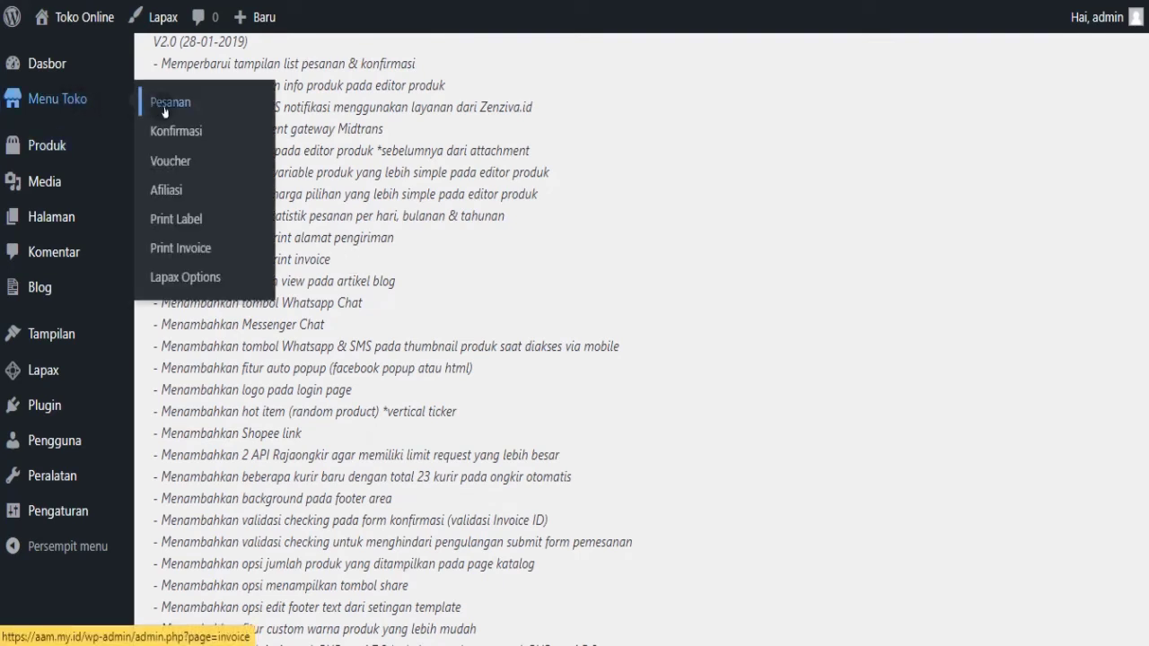
- View Menu Toko > Afiliasi, dismiss the Informasi notice, and go to Lapax Options
click(170, 191)
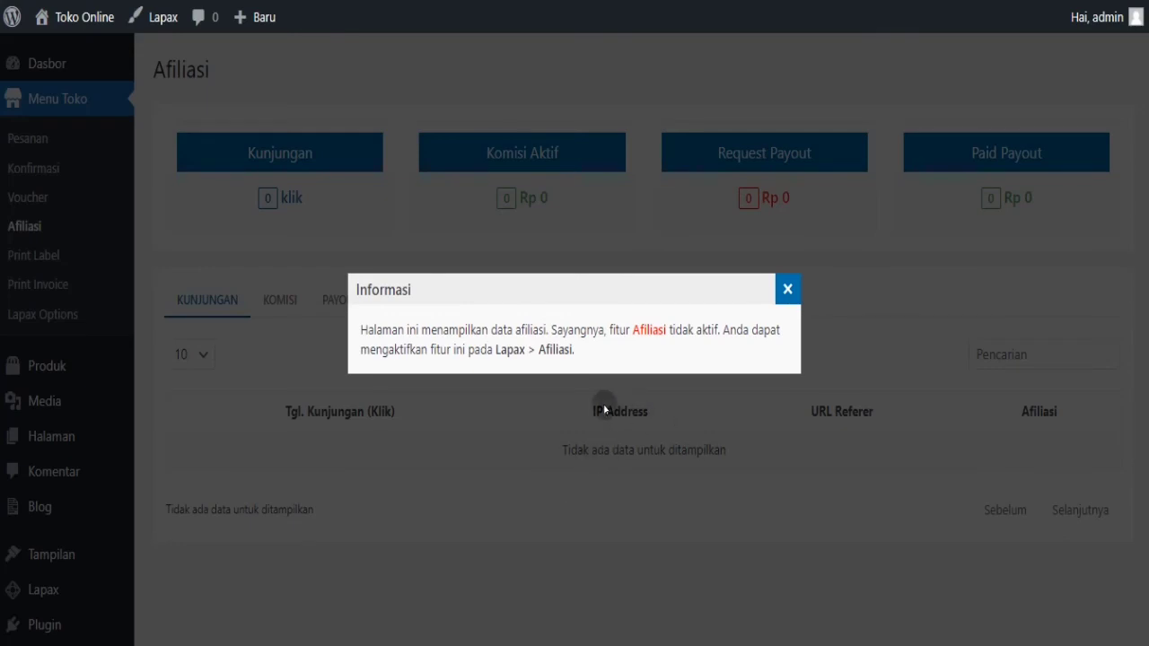
click(789, 290)
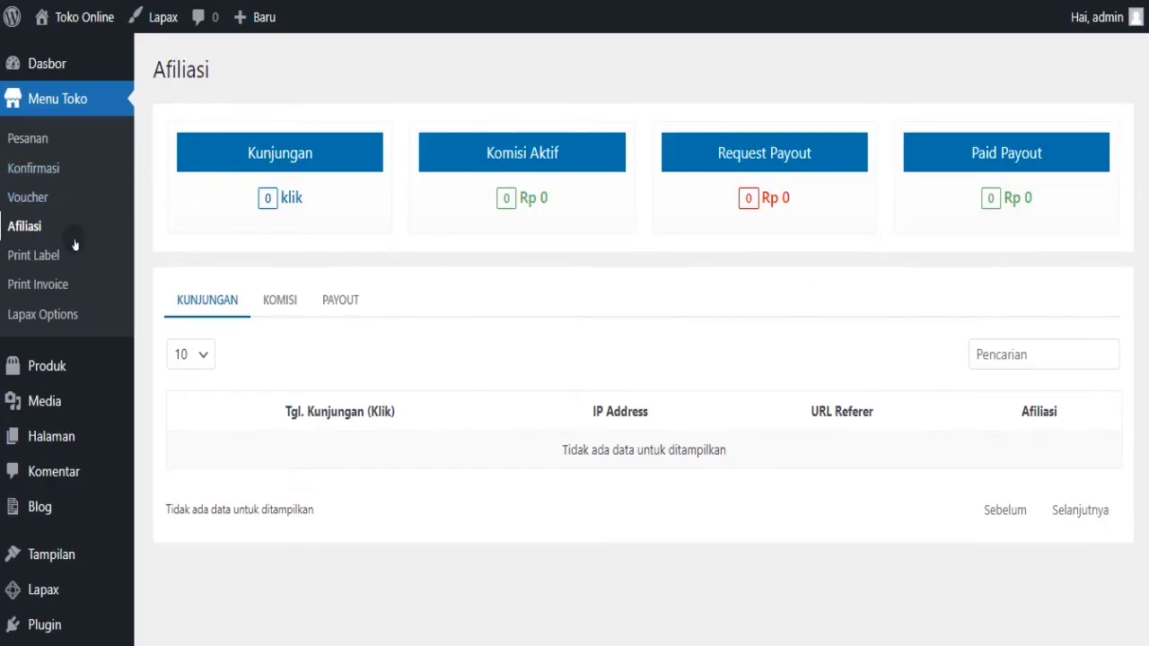
click(45, 314)
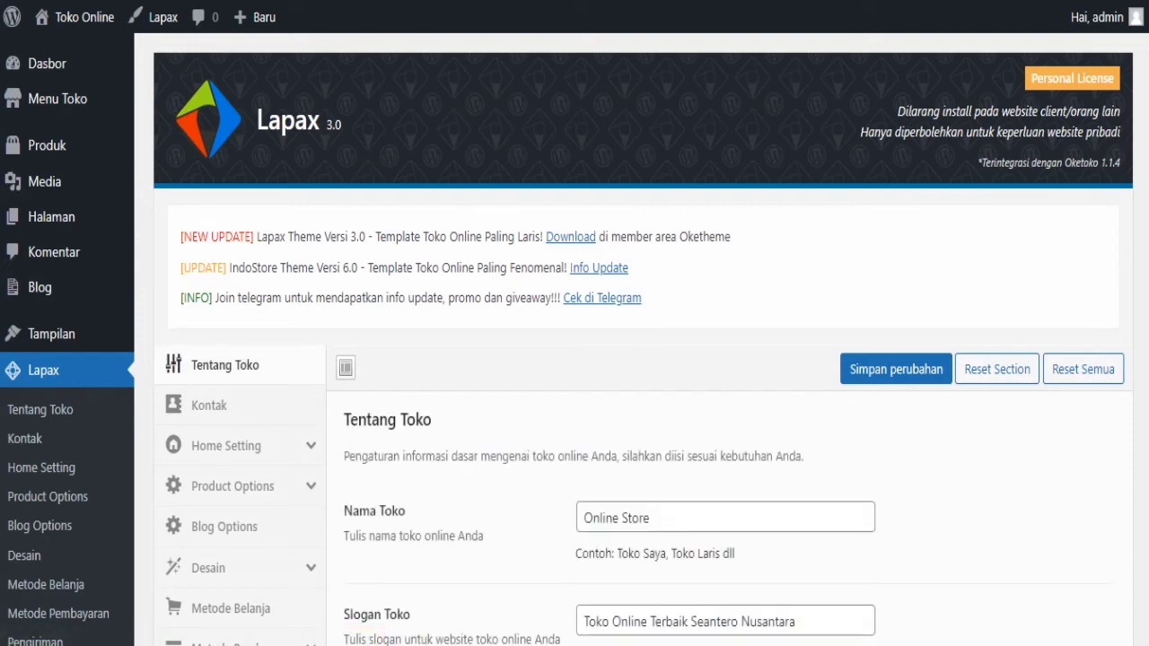
- Show the Home Setting section of the Lapax options
scroll(629, 359, down, 3)
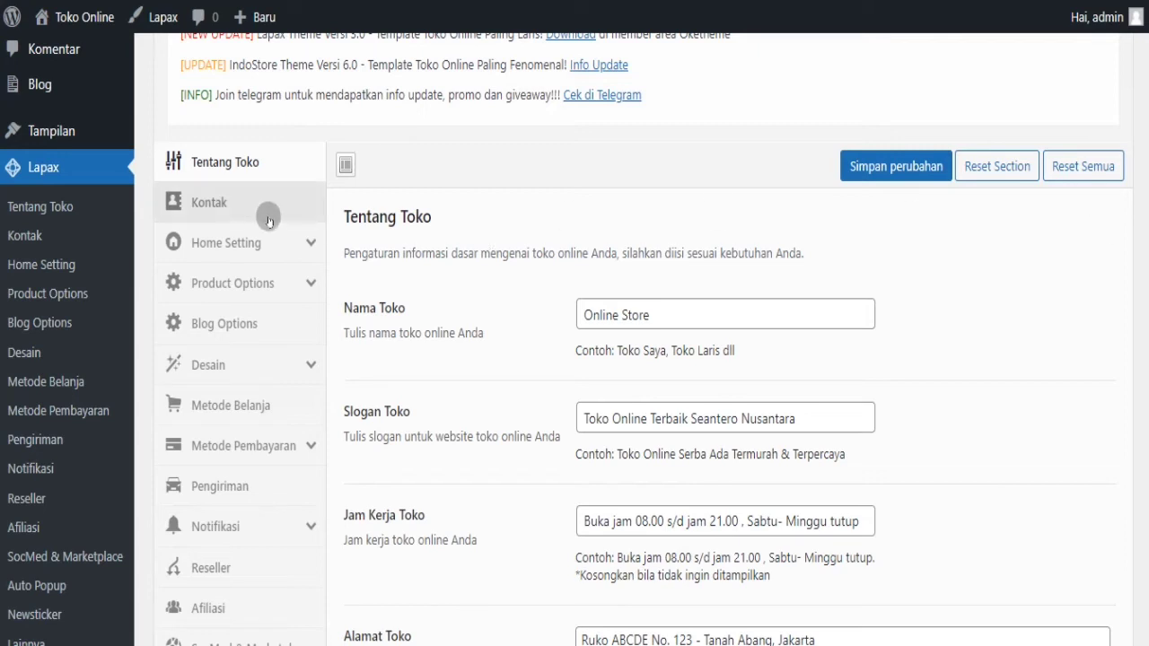
click(264, 243)
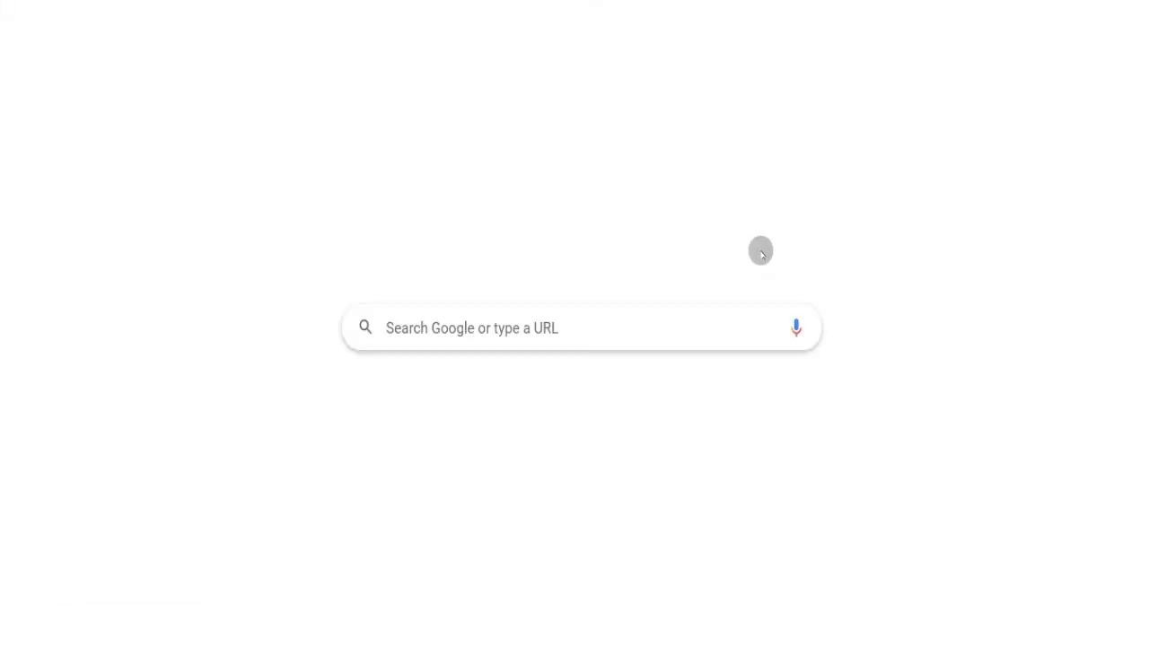
- Load the Lapax store from the address bar by typing 'lap', and scroll through its homepage
text(lap)
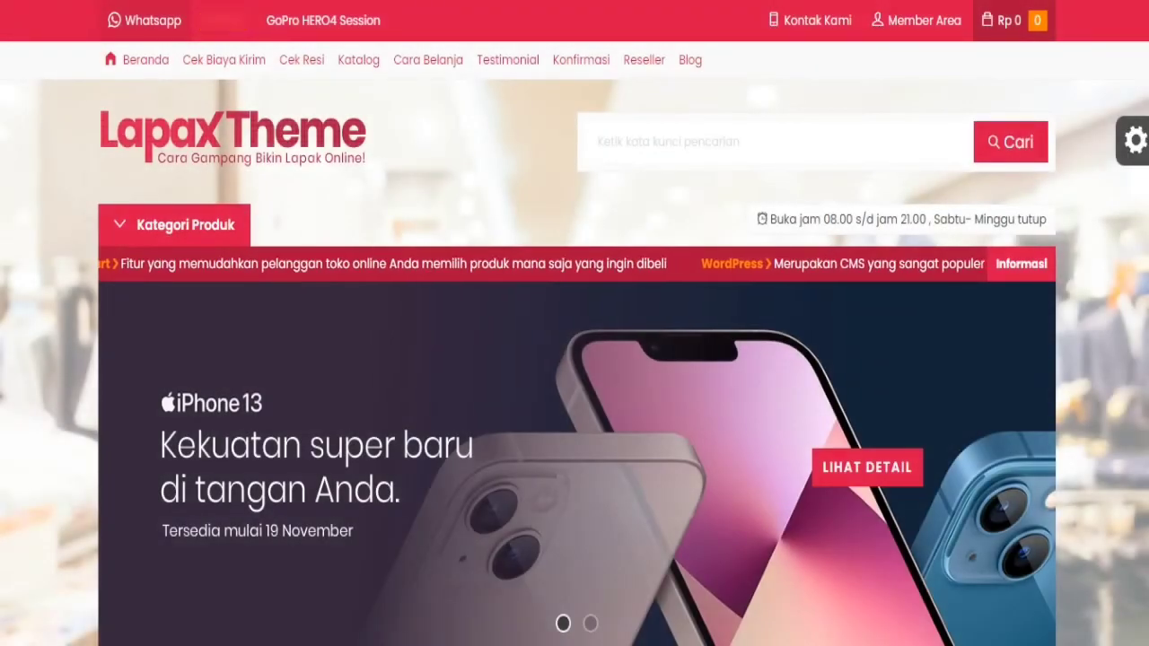
scroll(575, 359, down, 8)
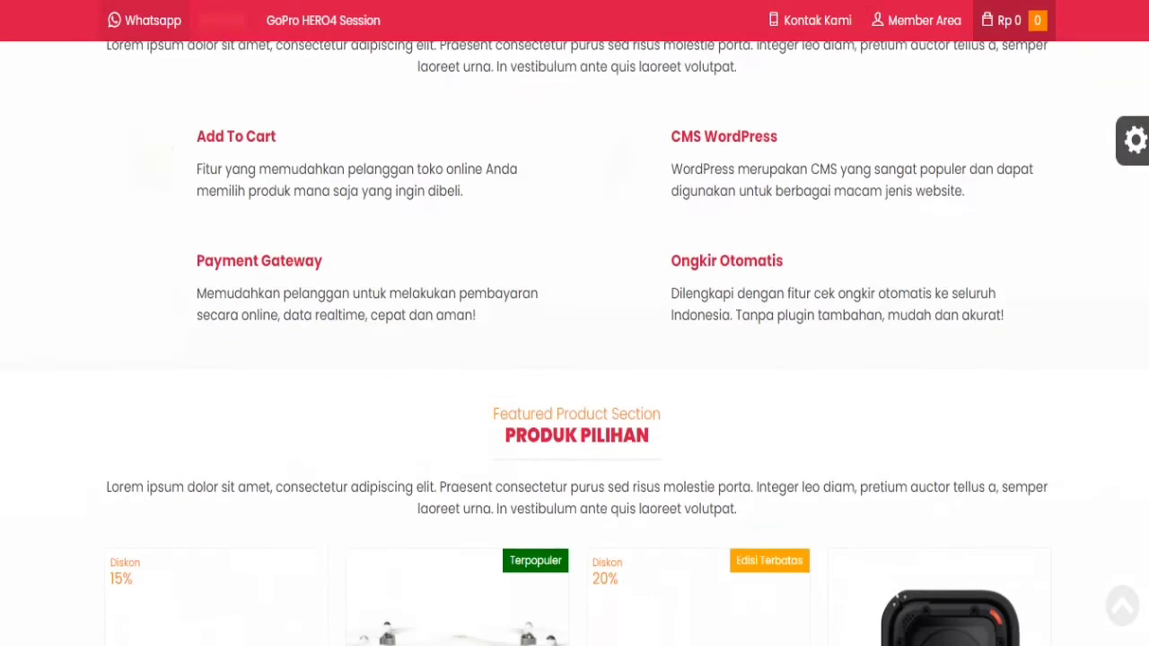
scroll(574, 359, up, 9)
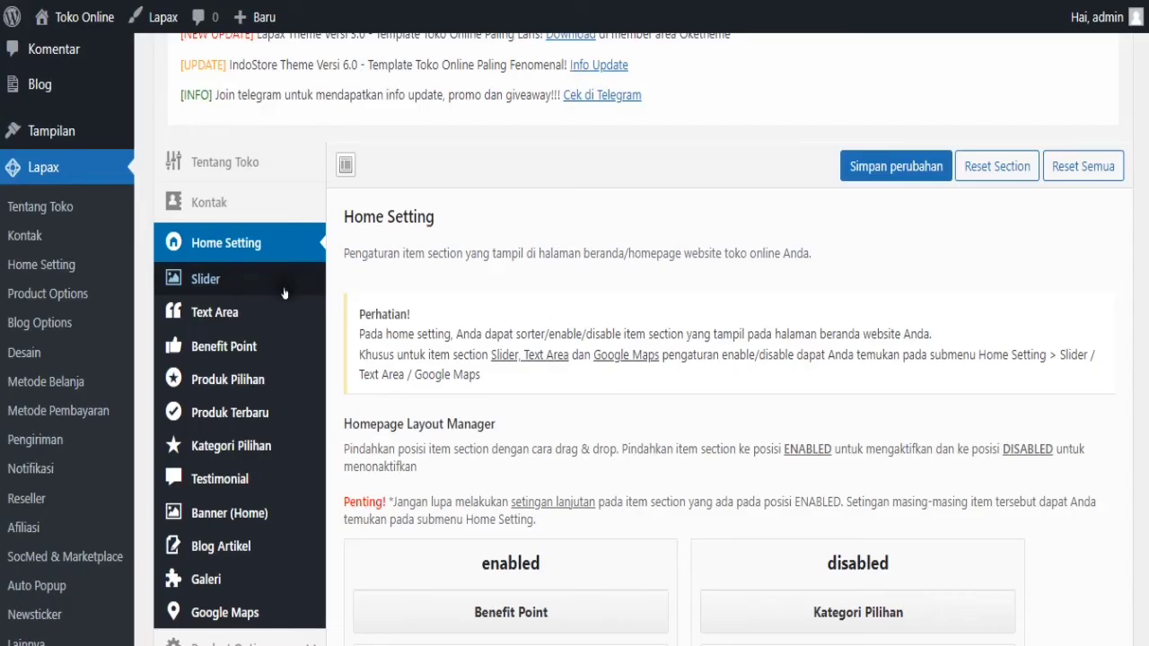
- Turn the Lapax homepage Slider On
click(228, 289)
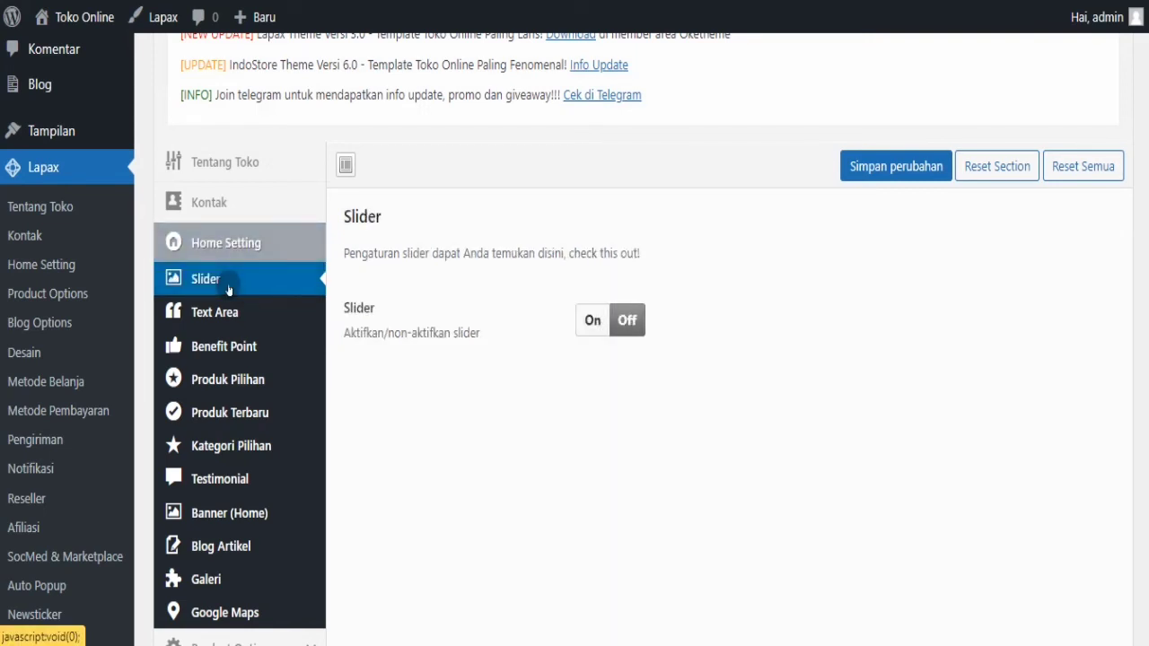
click(590, 322)
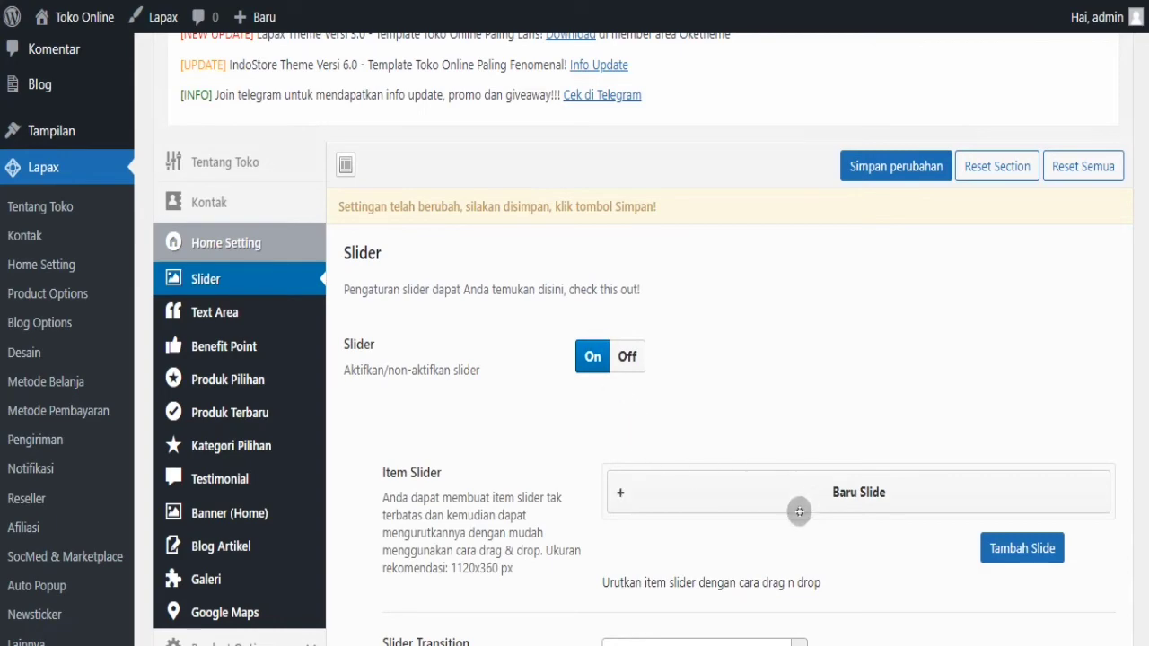
scroll(718, 360, down, 5)
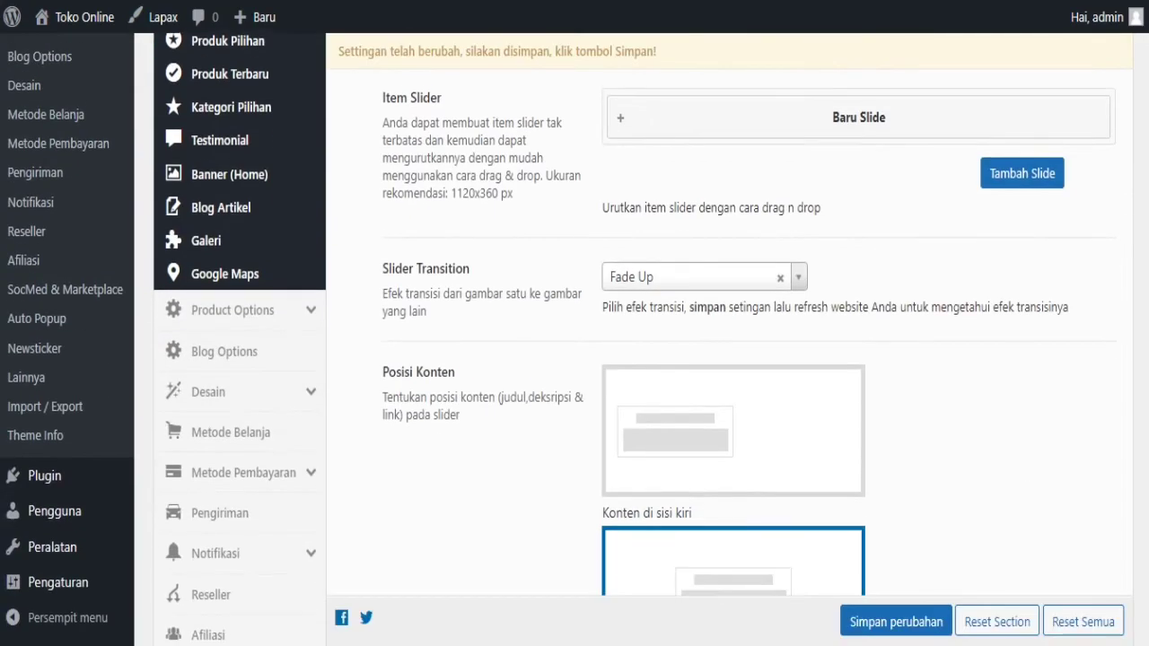
scroll(718, 359, up, 3)
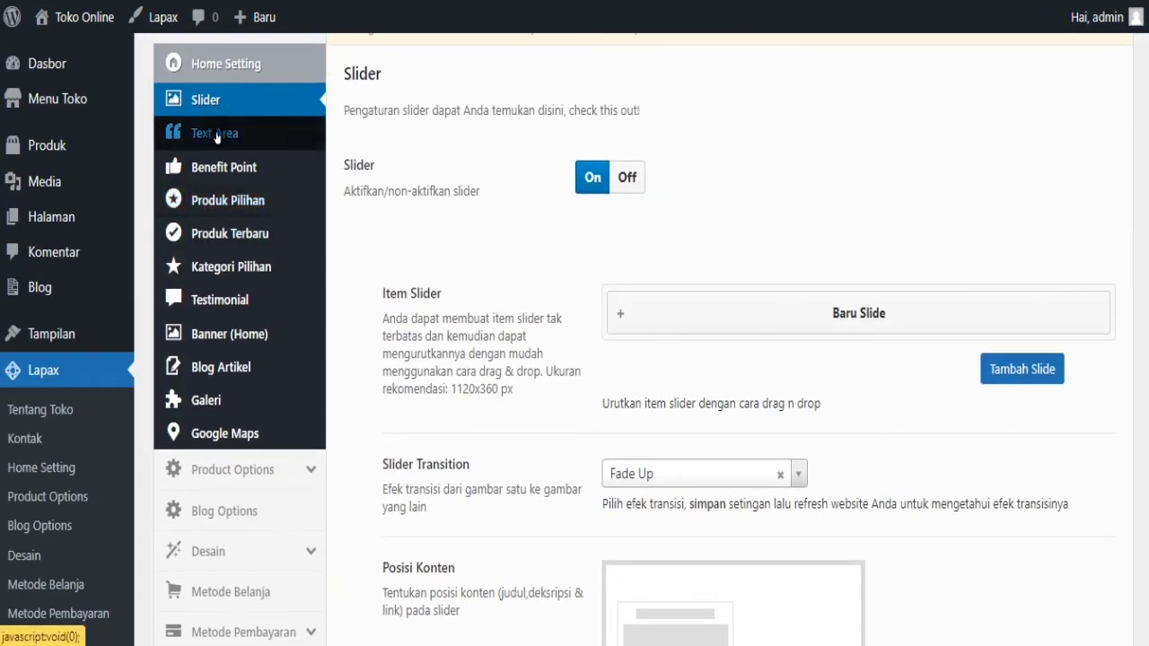
- Review Benefit Point, Produk Pilihan, Produk Terbaru, Kategori Pilihan, Testimonial, Banner, Blog Artikel, Galeri and Google Maps settings
click(226, 167)
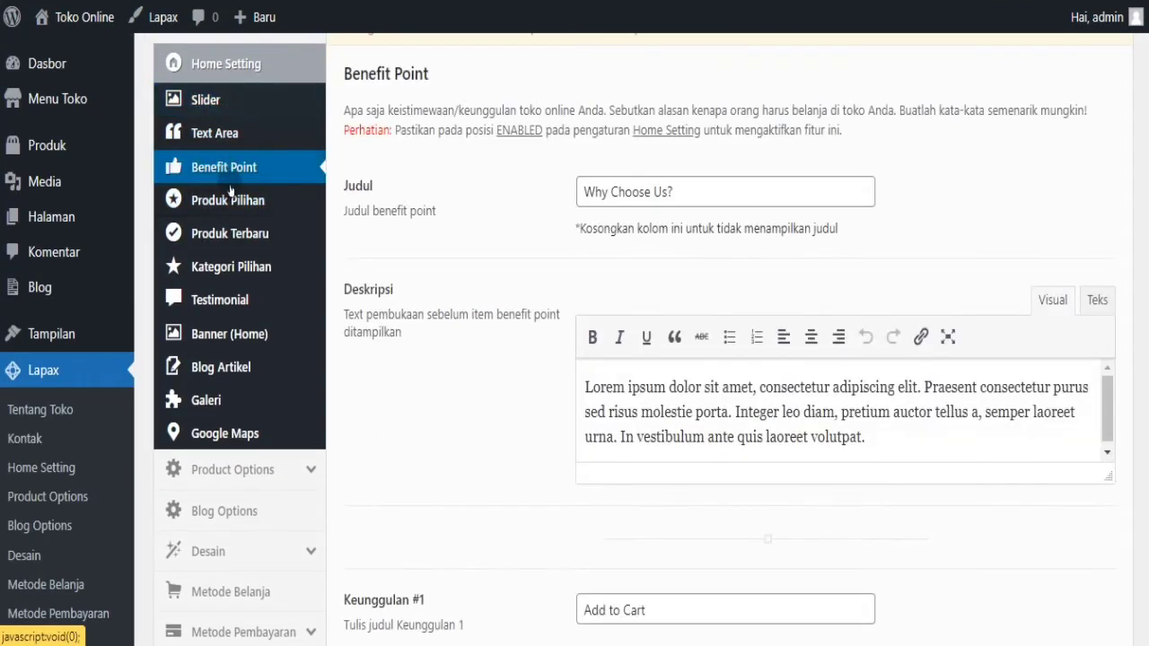
click(232, 203)
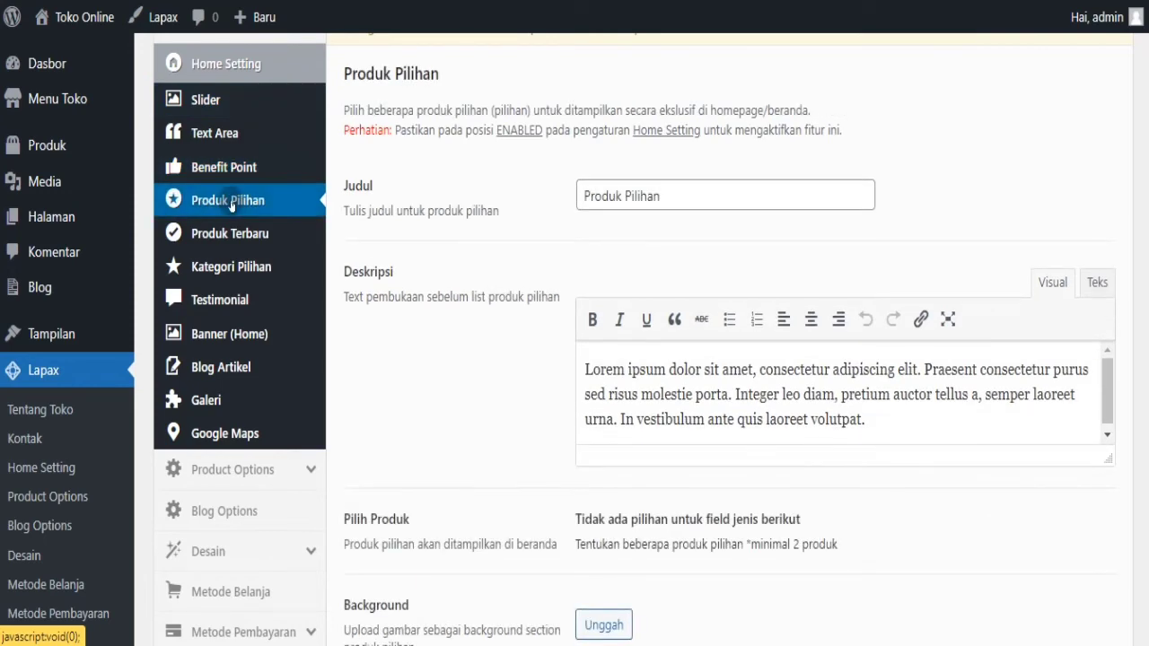
click(230, 235)
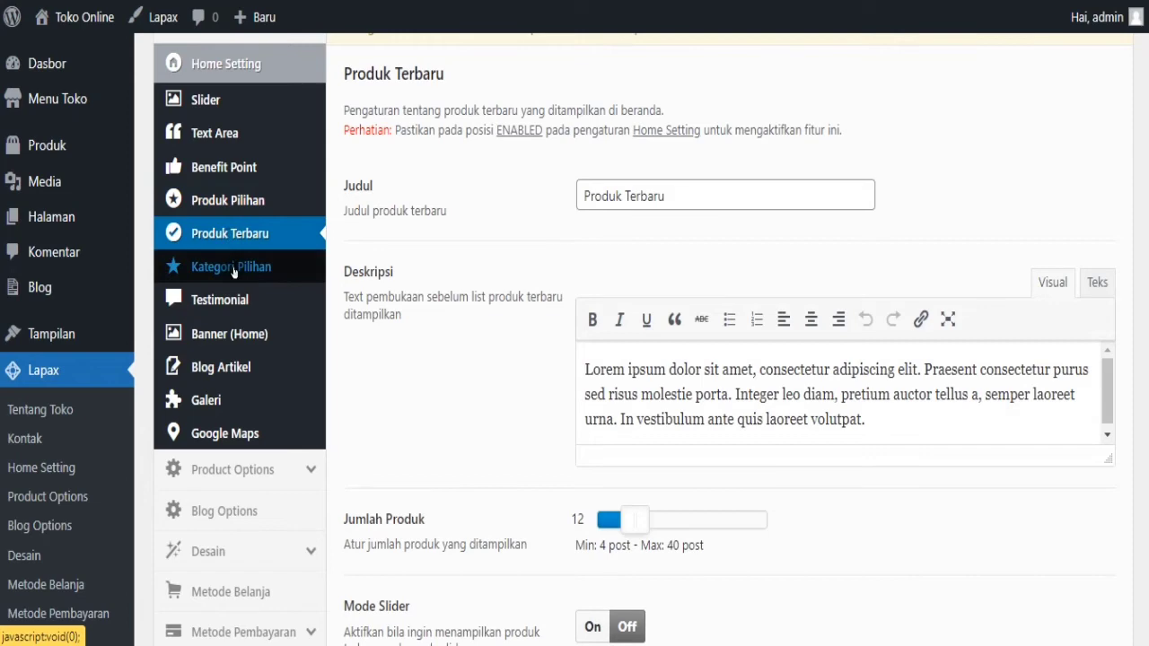
click(233, 272)
click(234, 306)
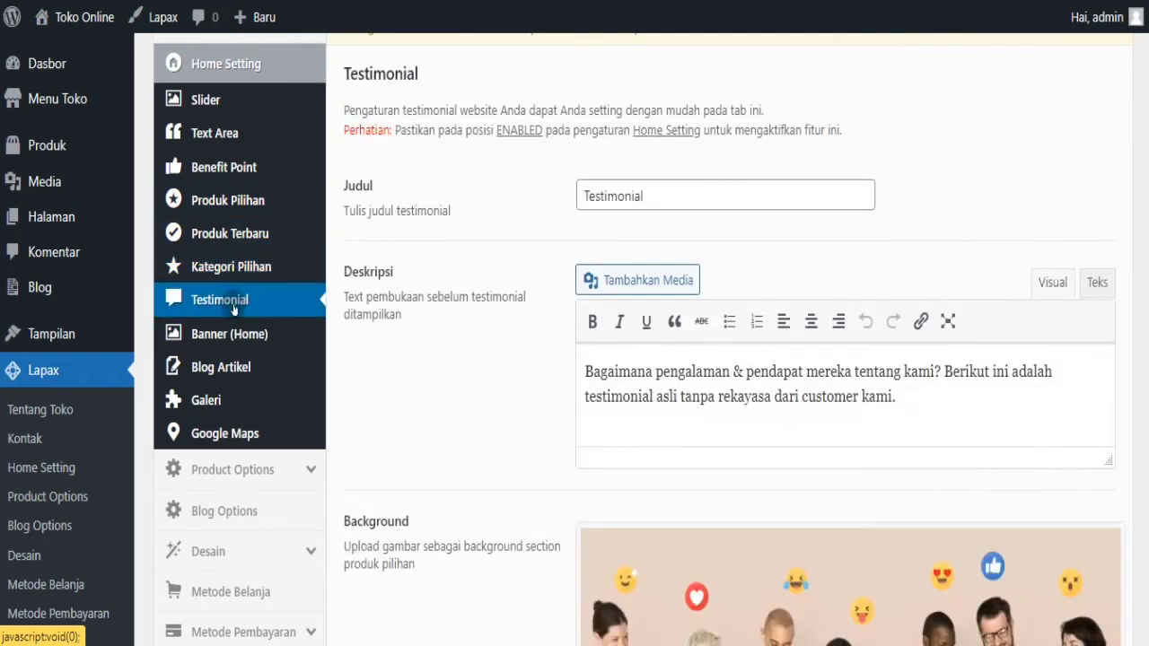
click(235, 337)
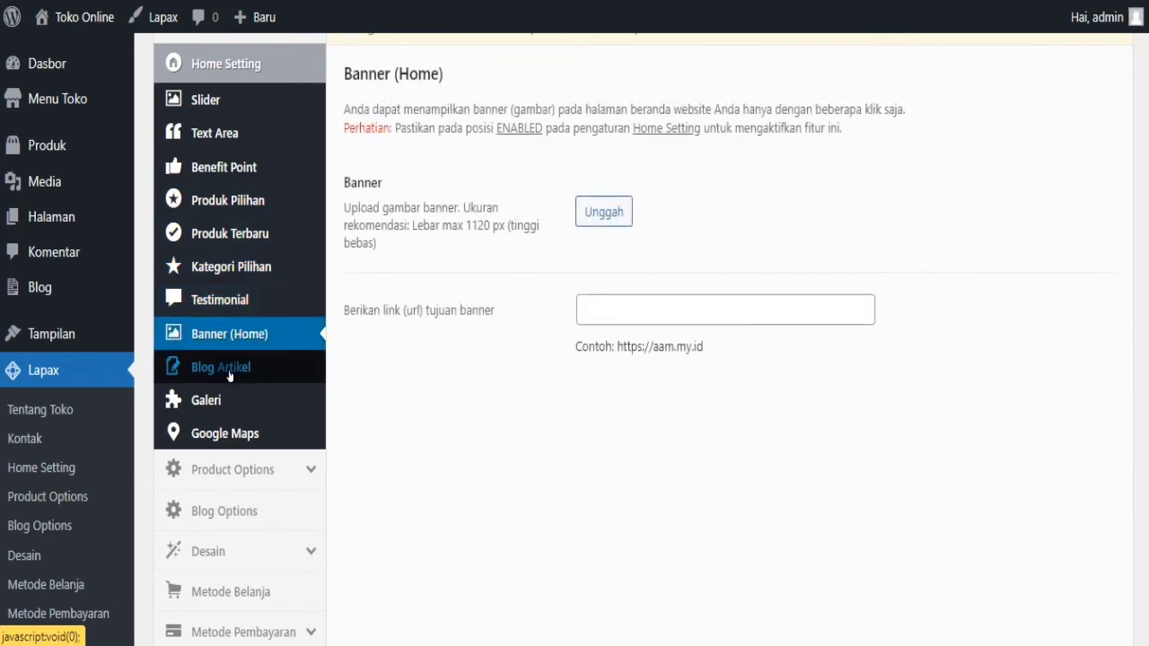
click(229, 374)
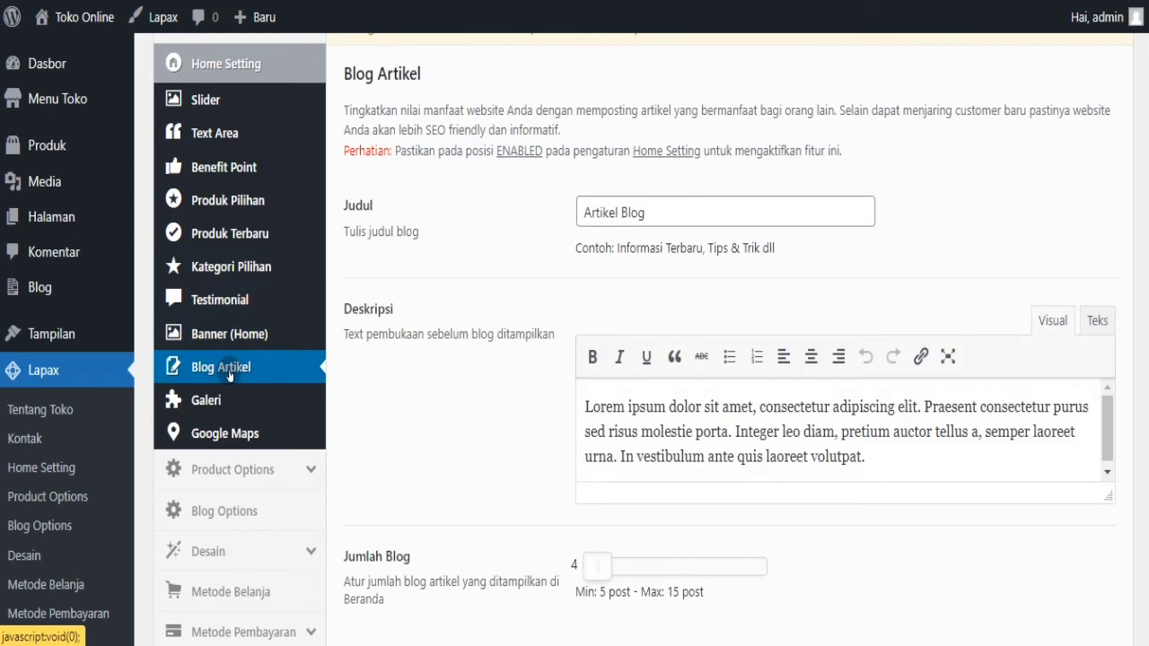
click(213, 404)
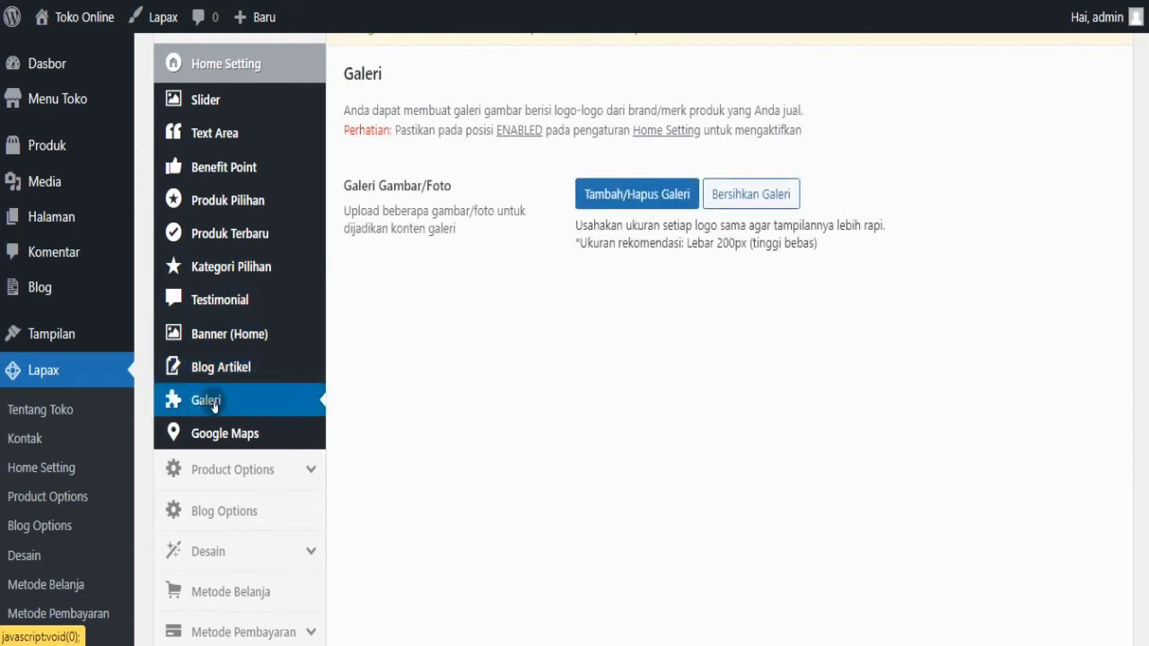
click(223, 435)
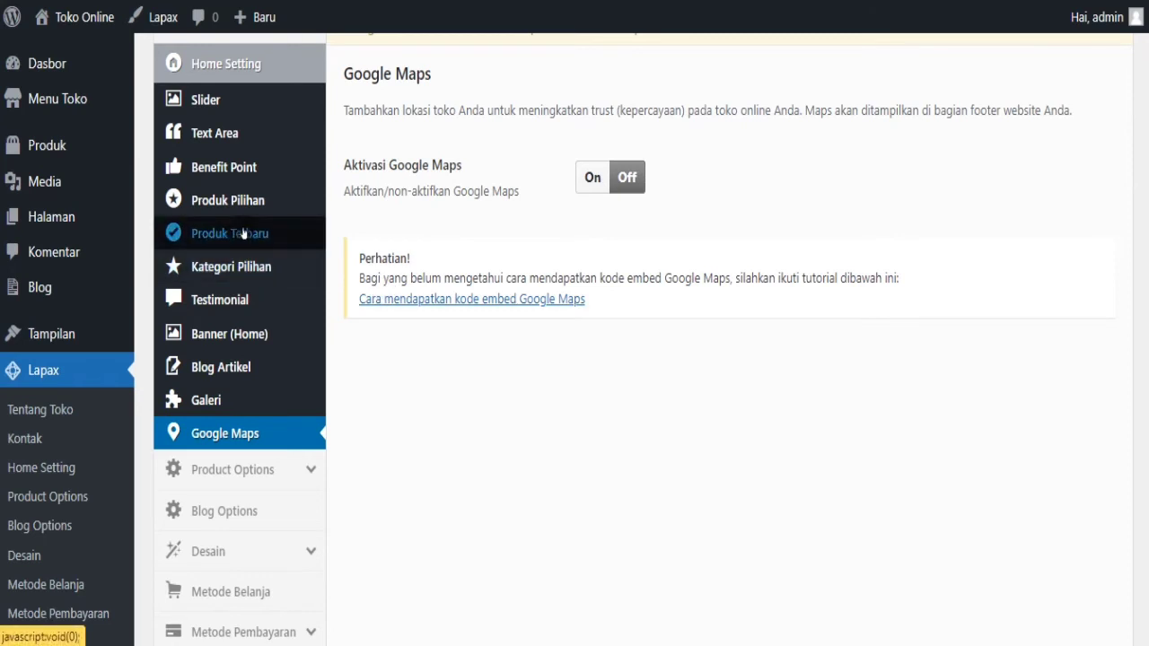
- Leave the settings page unsaved and start a new product titled 'Nama Produk'
mouse_move(49, 146)
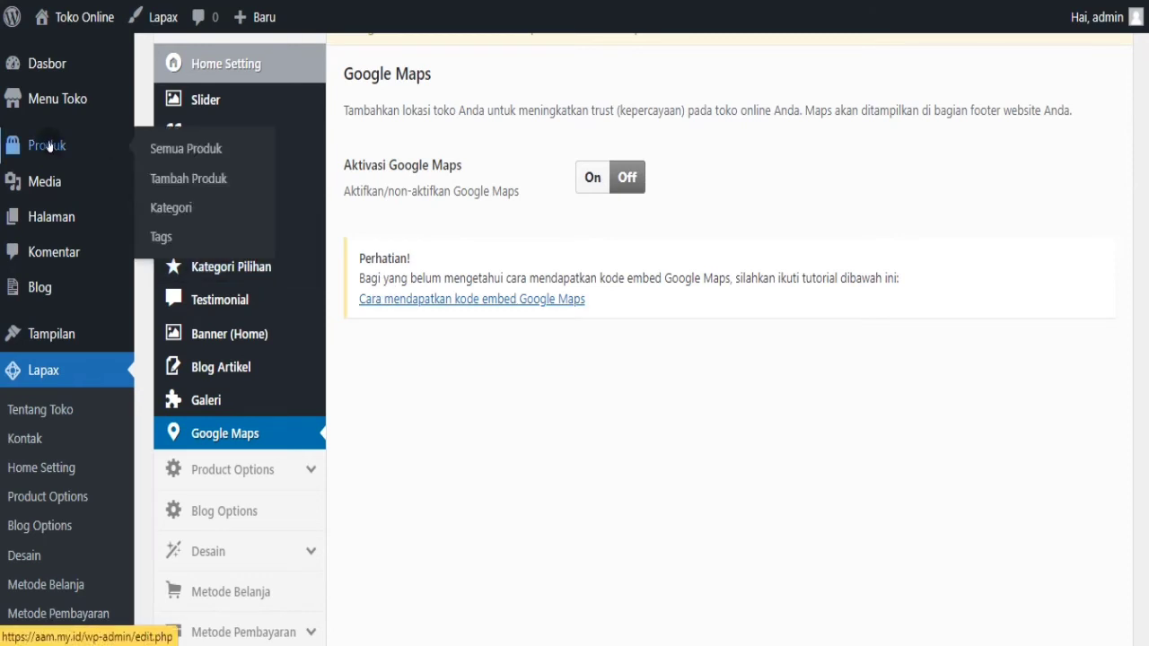
click(160, 149)
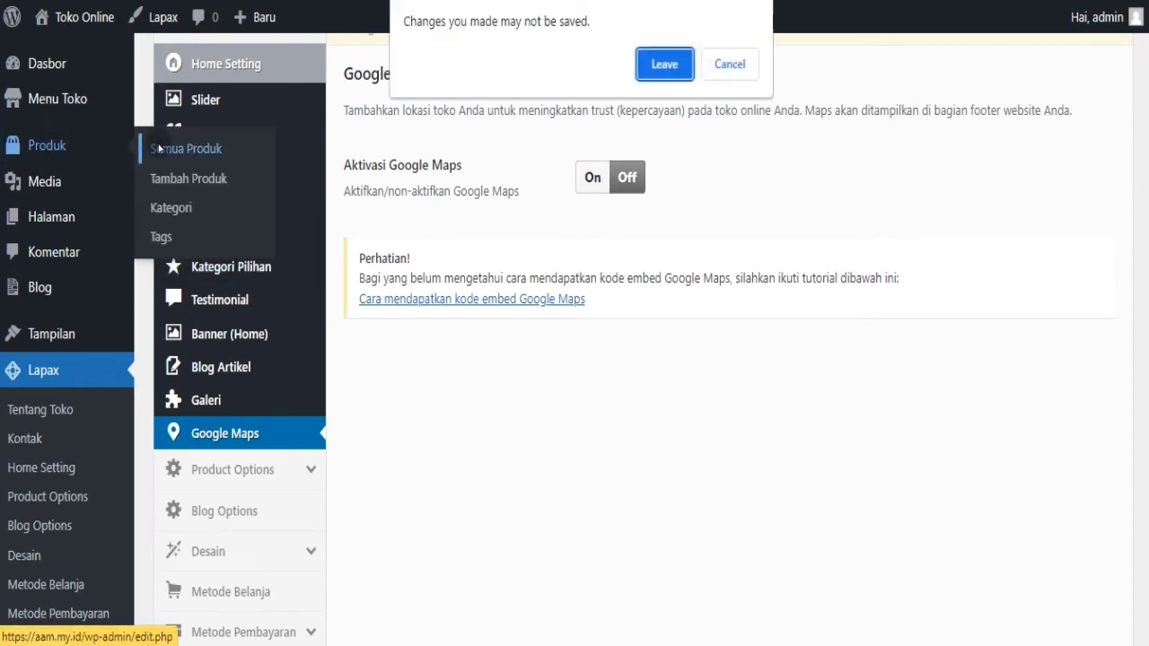
click(672, 64)
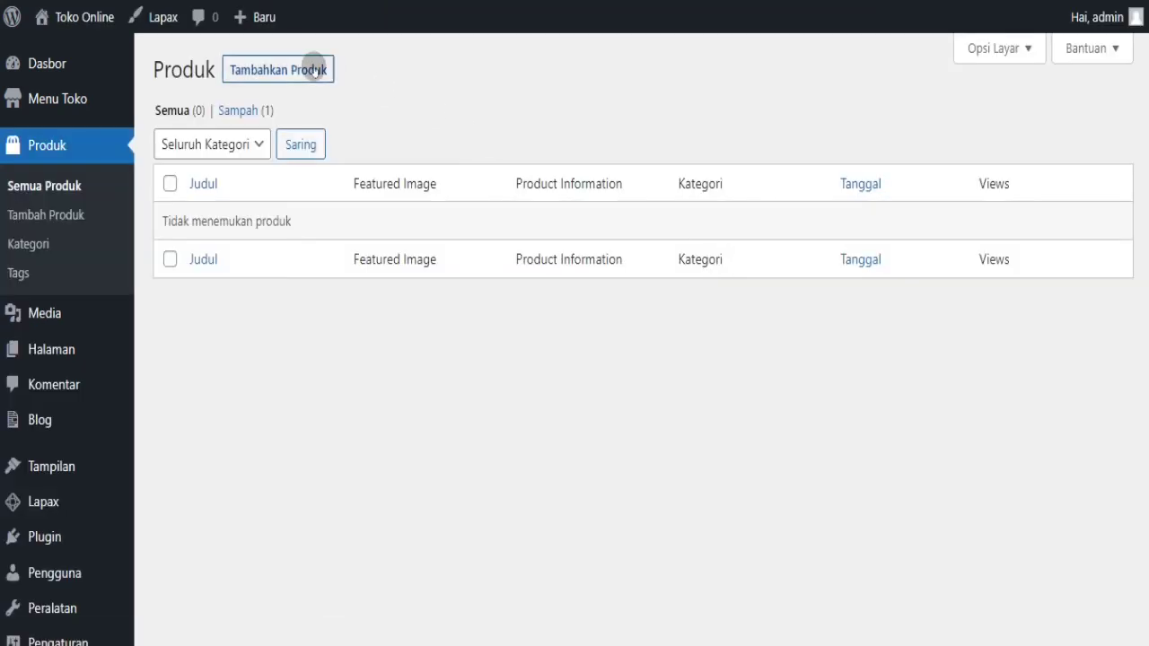
click(314, 70)
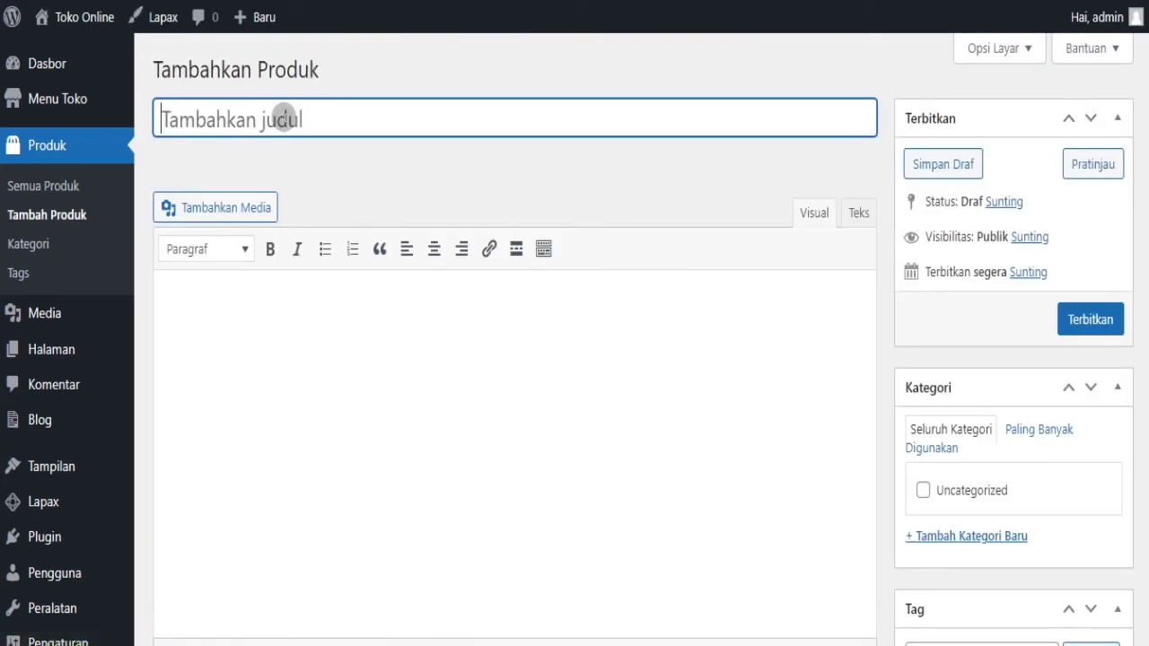
text(NAma )
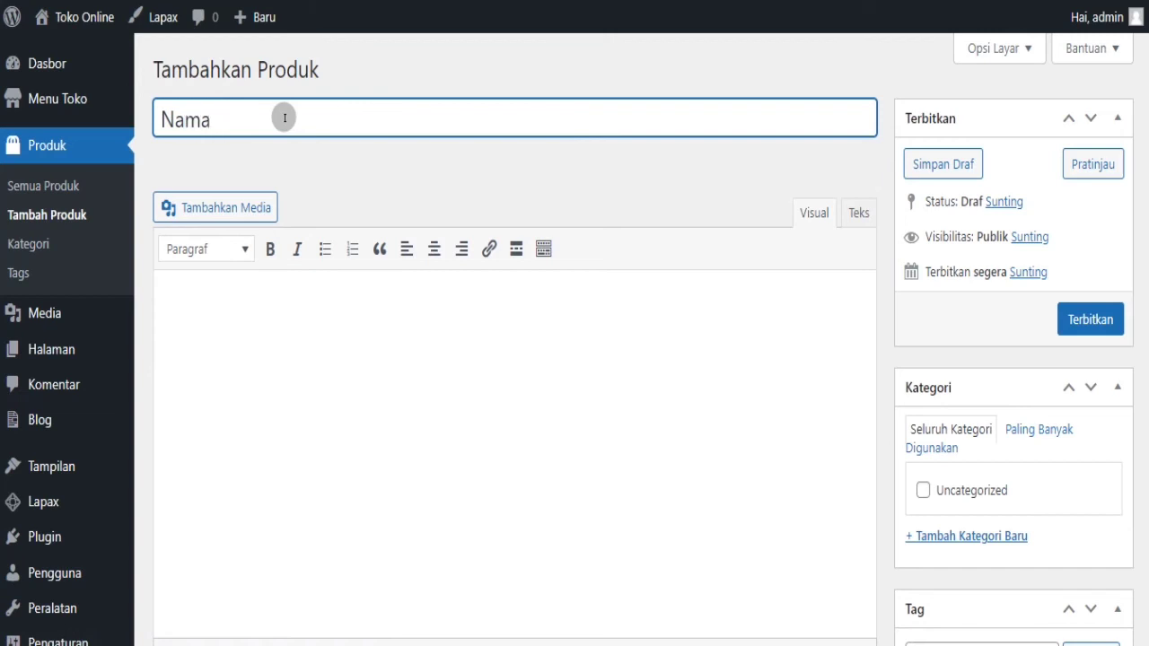
text(Produk)
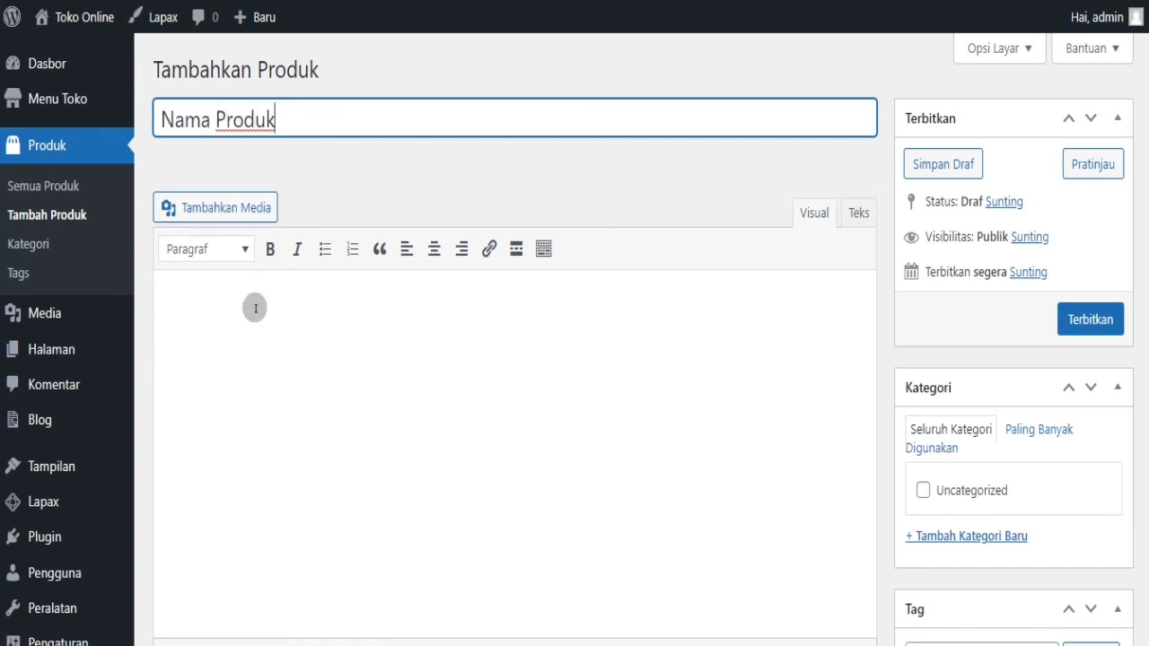
- Fill the product description with 'Deskripsi Produk' repeated across three lines
click(255, 308)
text(Deskripsi Produk)
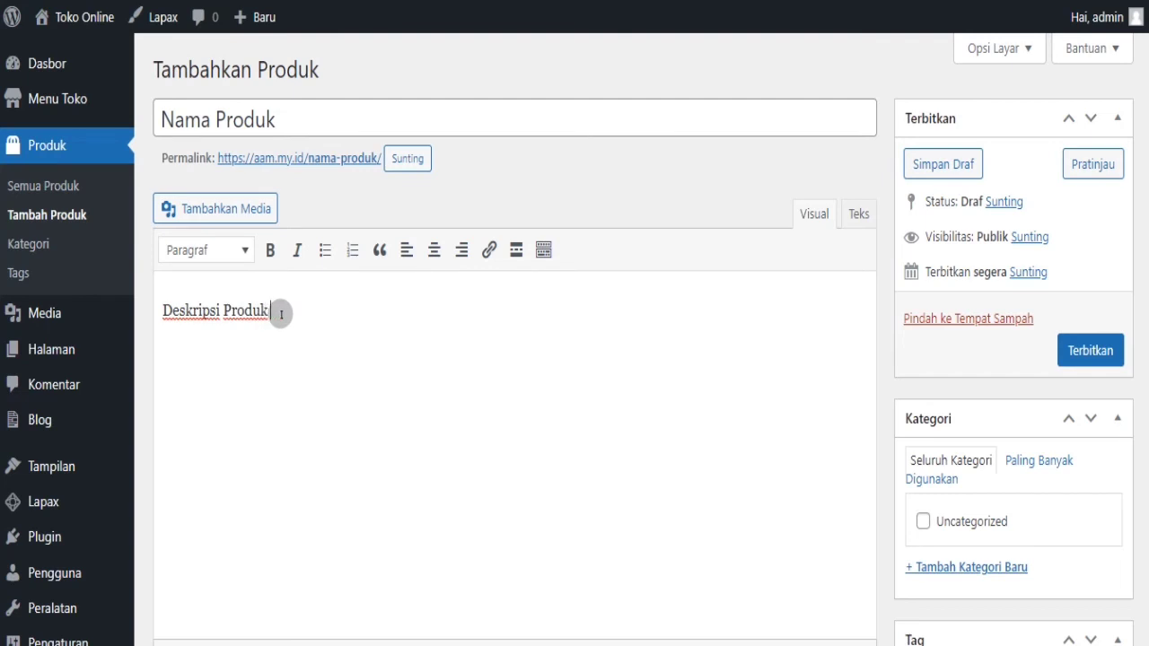
drag(271, 312, 151, 334)
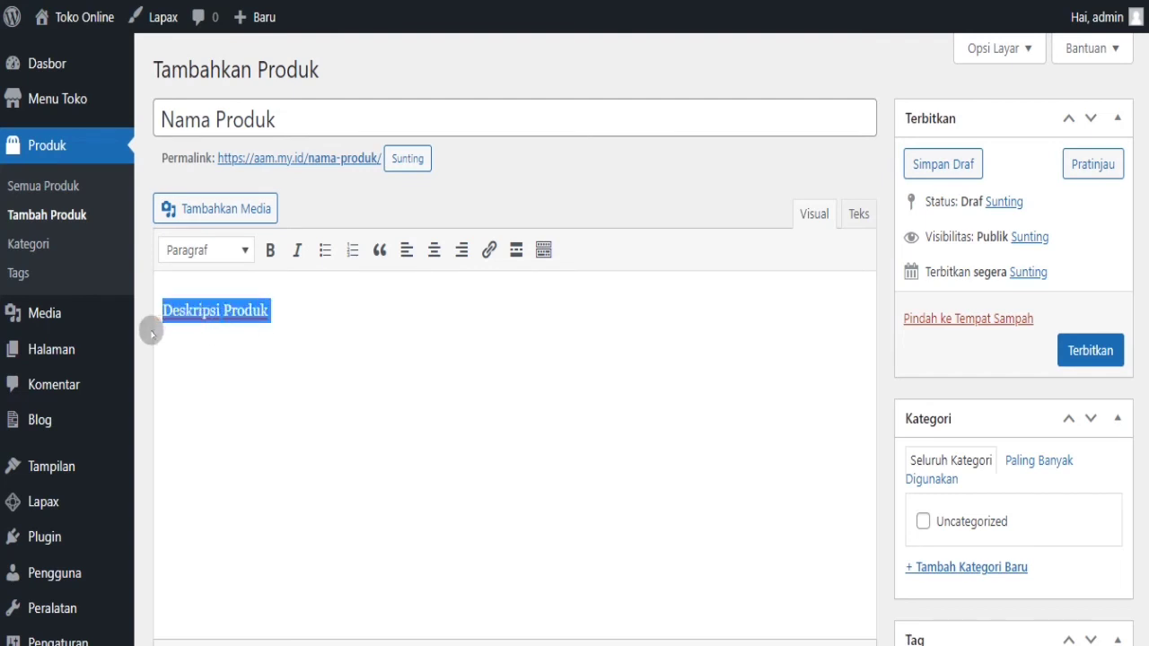
click(291, 316)
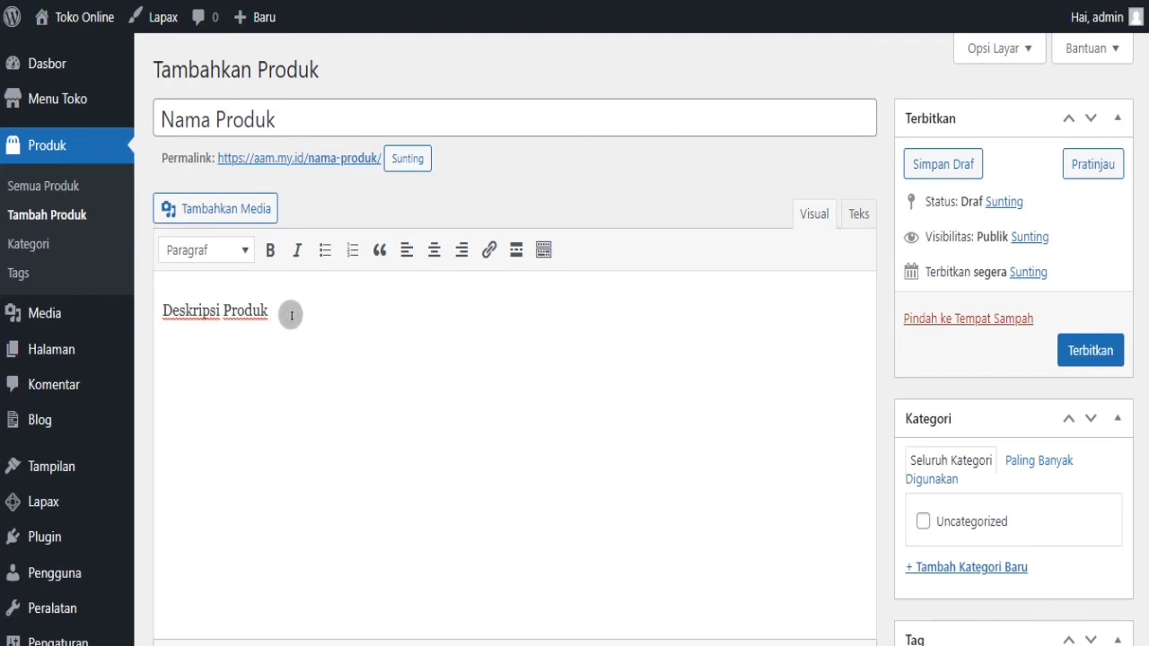
key(ctrl+v)
key(ctrl+v)
key(ctrl+v)
key(ctrl+v)
key(ctrl+v)
key(ctrl+v)
key(ctrl+v)
key(ctrl+v)
key(ctrl+v)
key(ctrl+v)
key(ctrl+v)
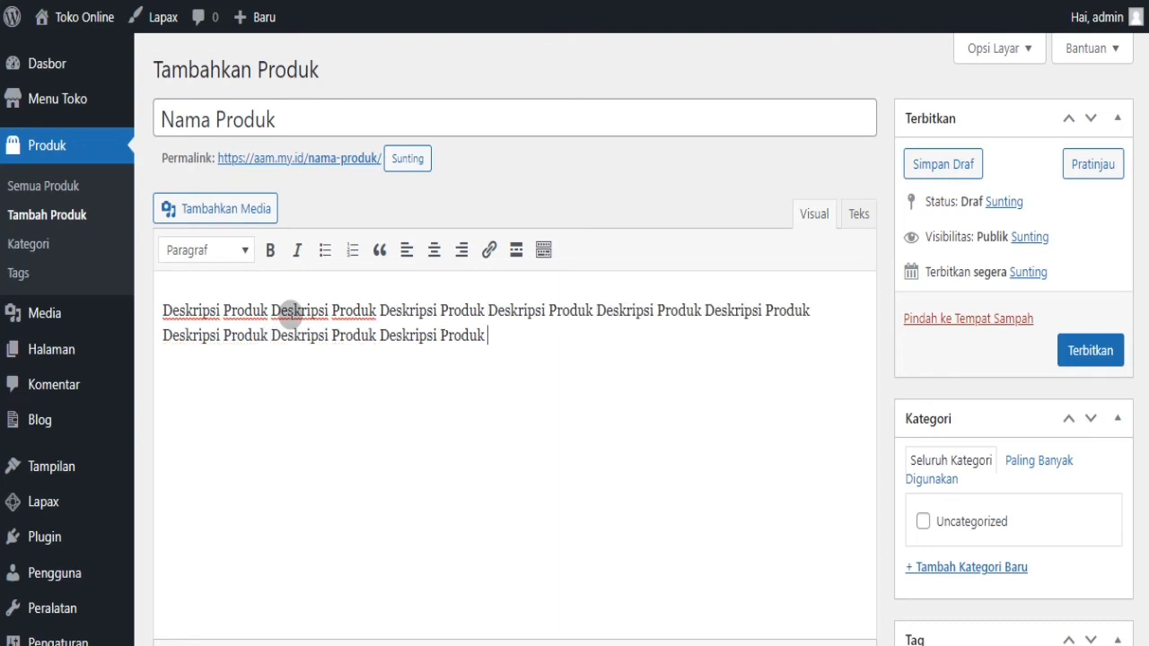
key(ctrl+v)
key(ctrl+v)
key(ctrl+v)
key(ctrl+v)
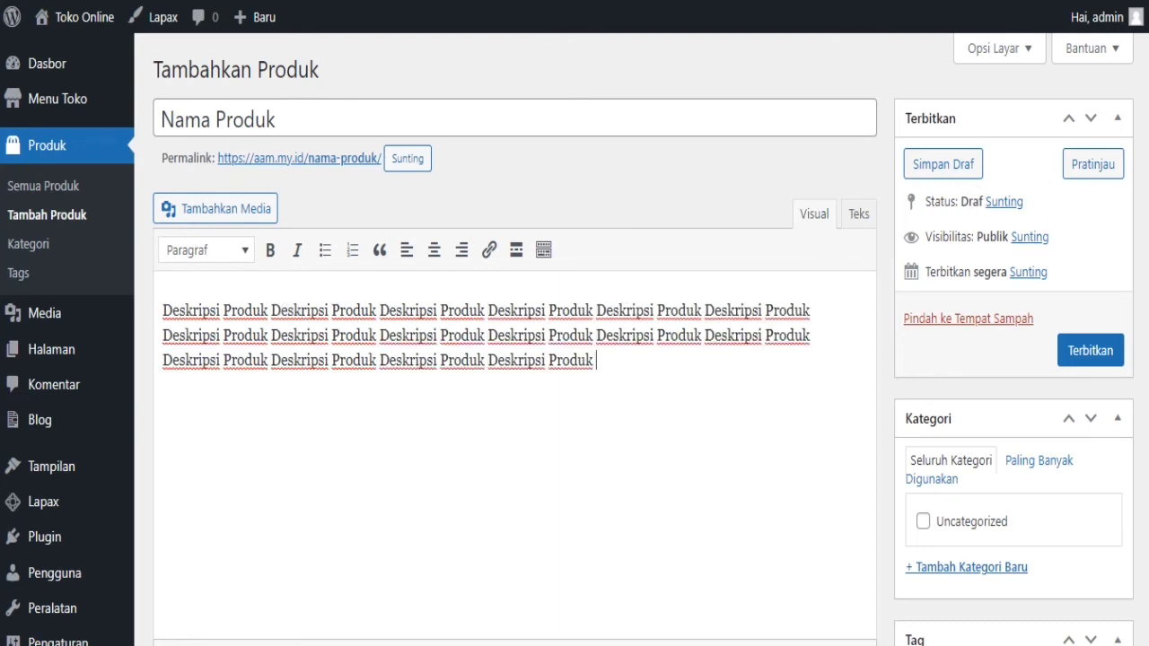
scroll(644, 340, down, 5)
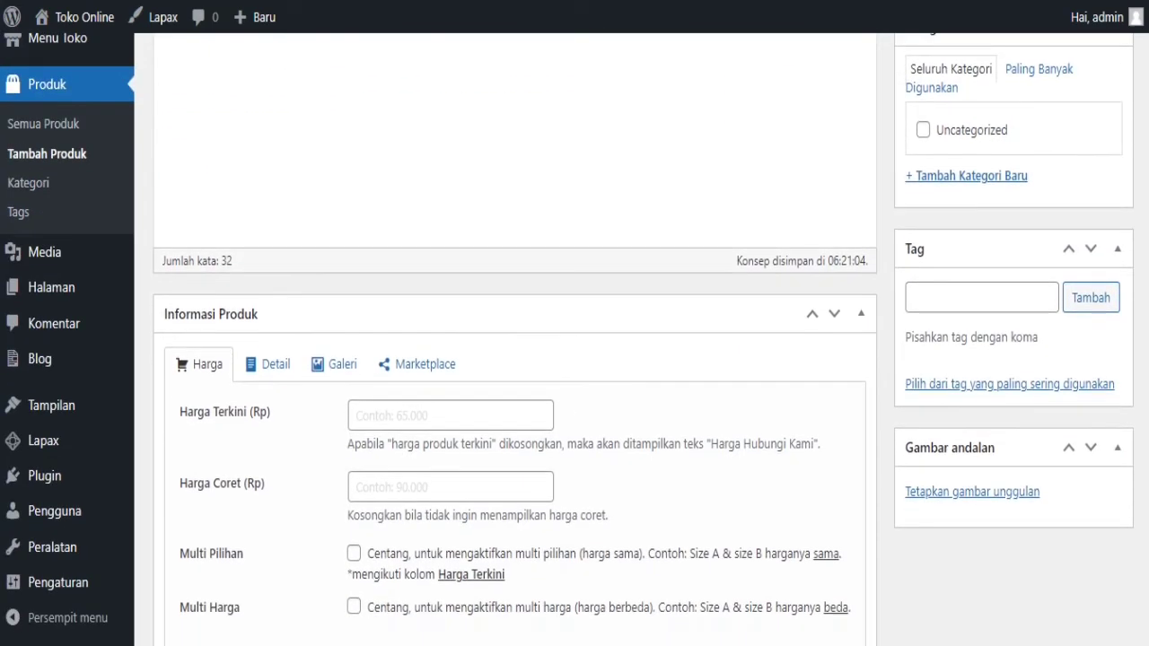
- Enter 100.000 in Harga Terkini (Rp) and 150.000 in Harga Coret (Rp)
scroll(644, 339, down, 1)
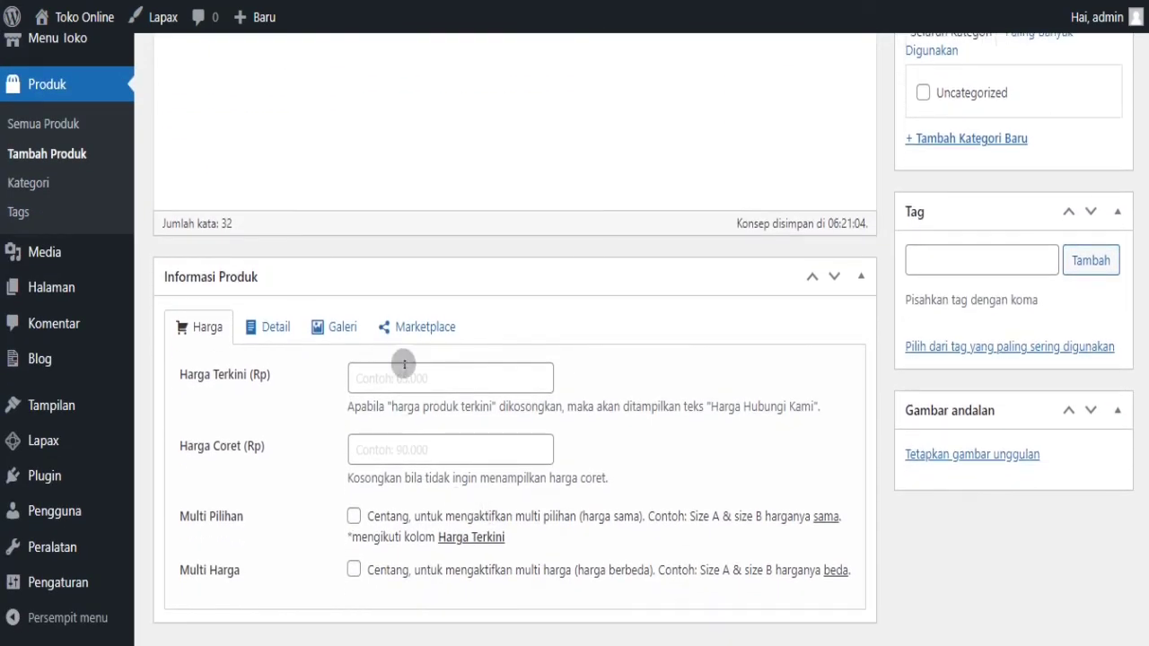
click(404, 375)
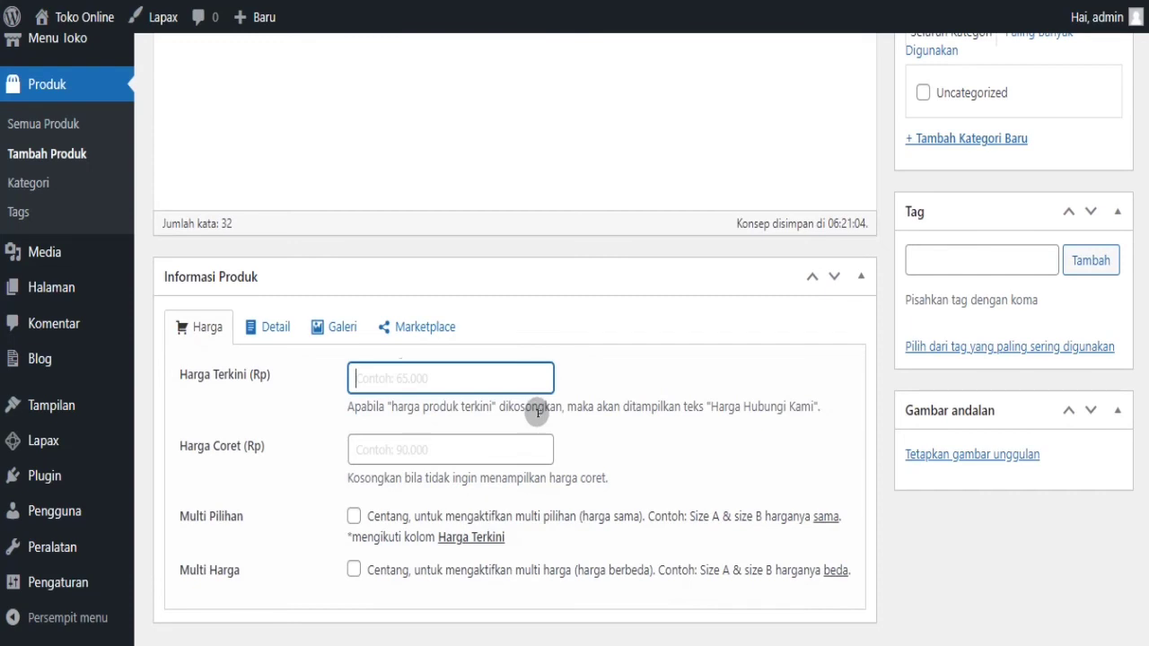
text(100.000)
click(417, 455)
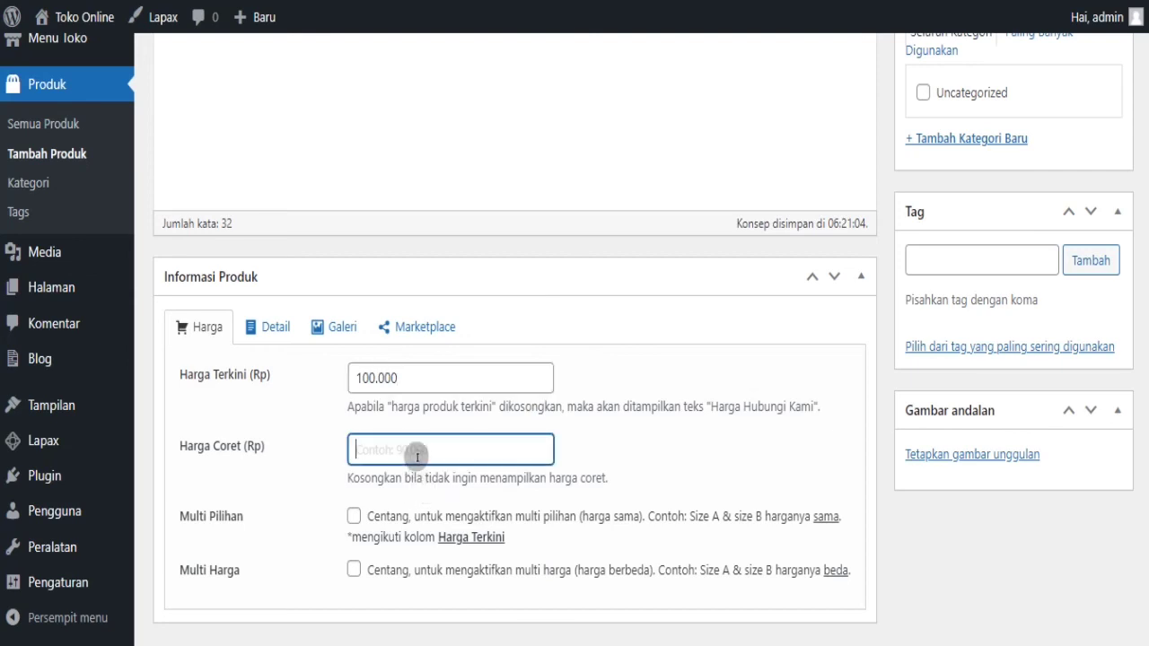
text(150.000)
scroll(512, 359, down, 2)
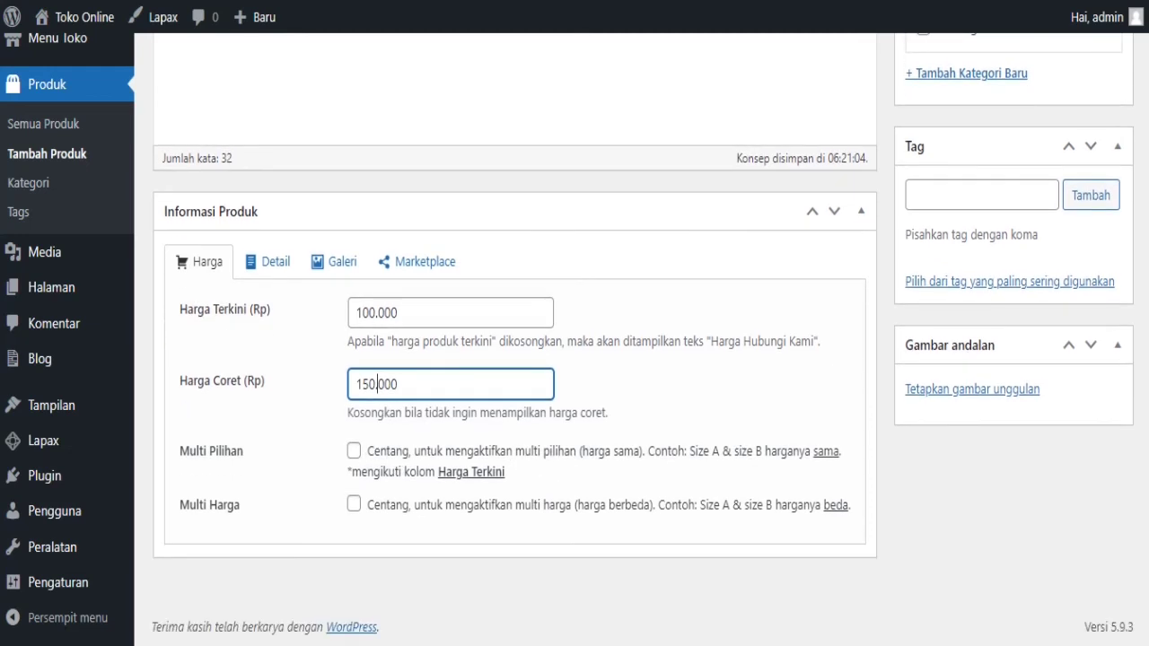
scroll(511, 359, up, 2)
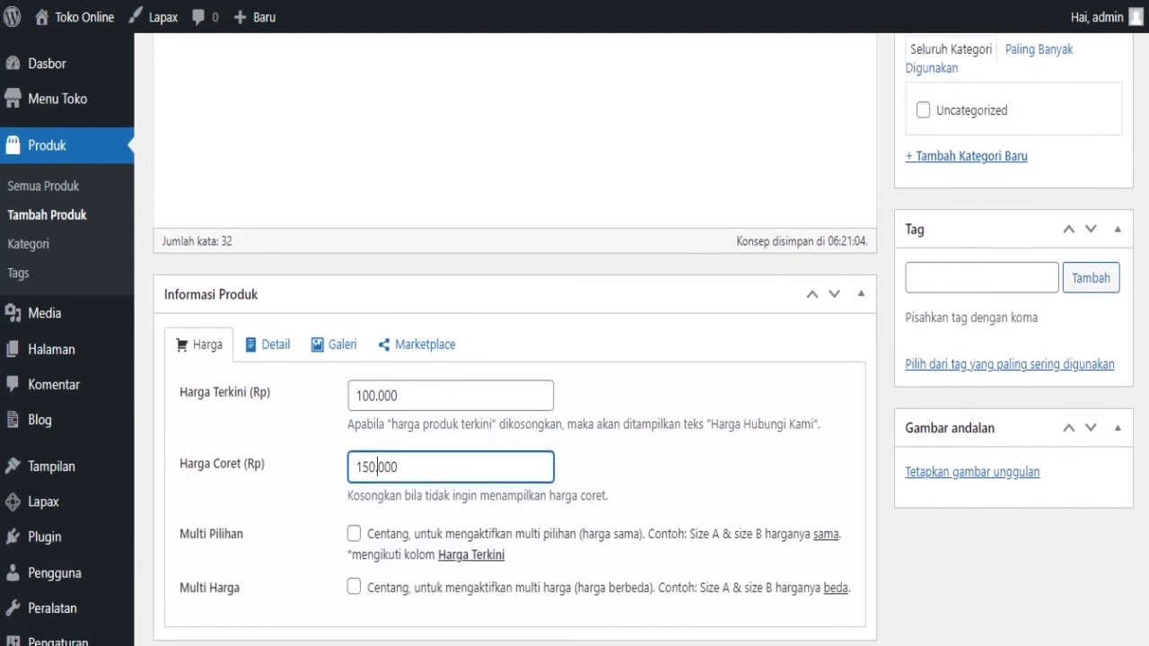
- Upload lightbulb-ge76029fe1_1920 from Downloads and make it the product's featured image
click(1015, 481)
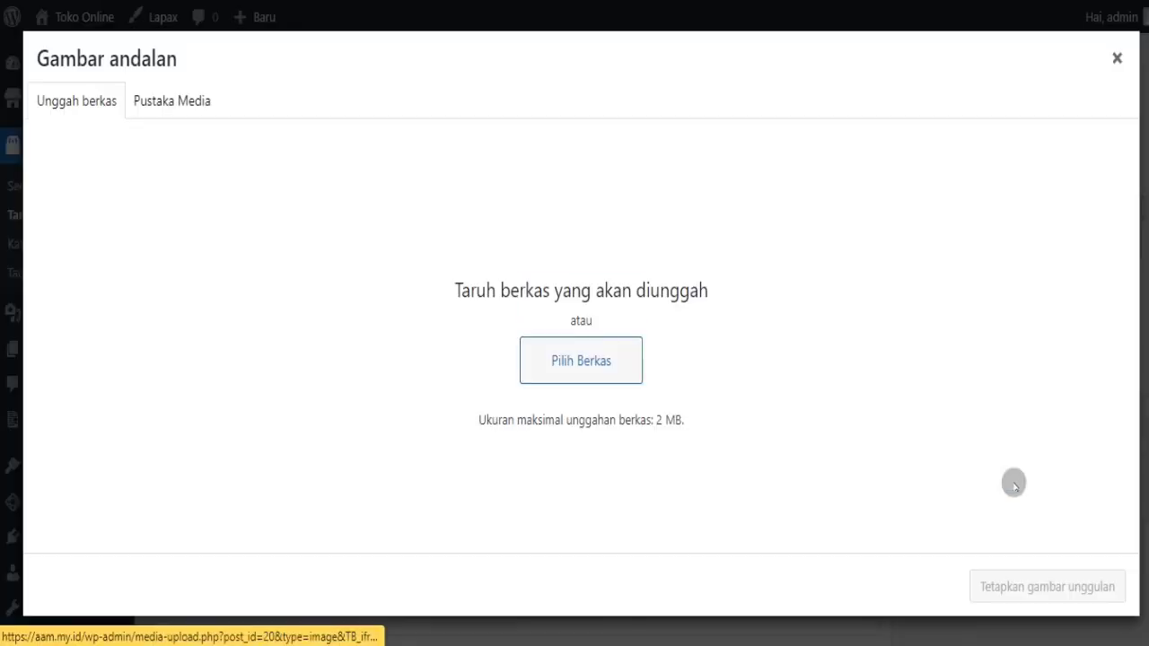
click(557, 361)
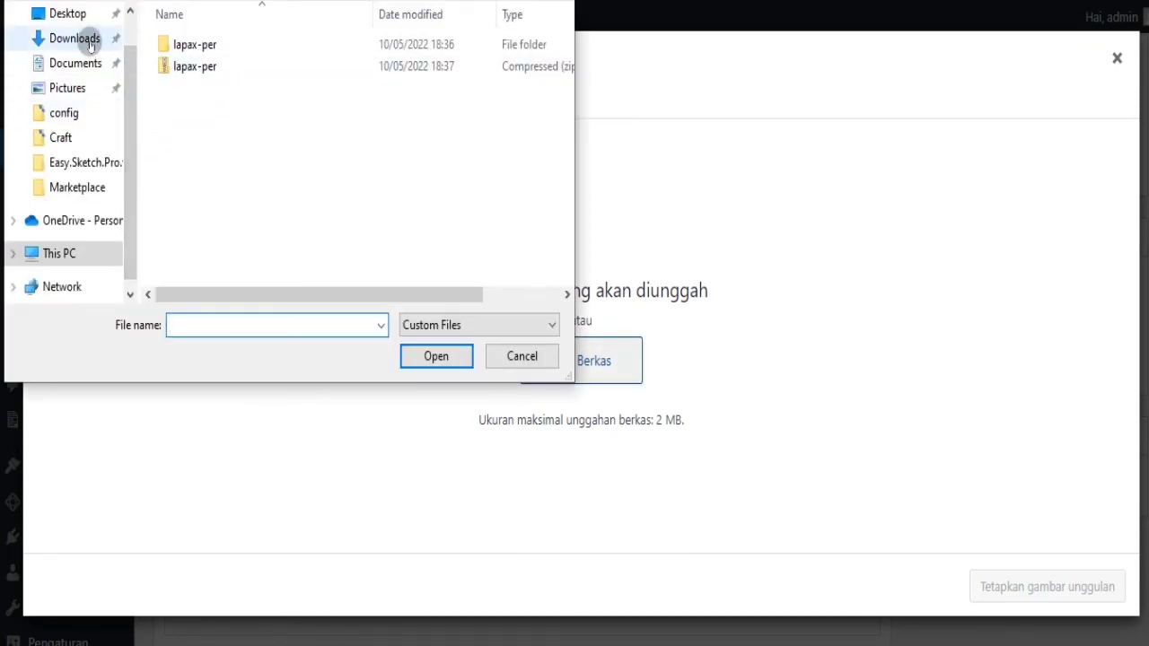
click(90, 45)
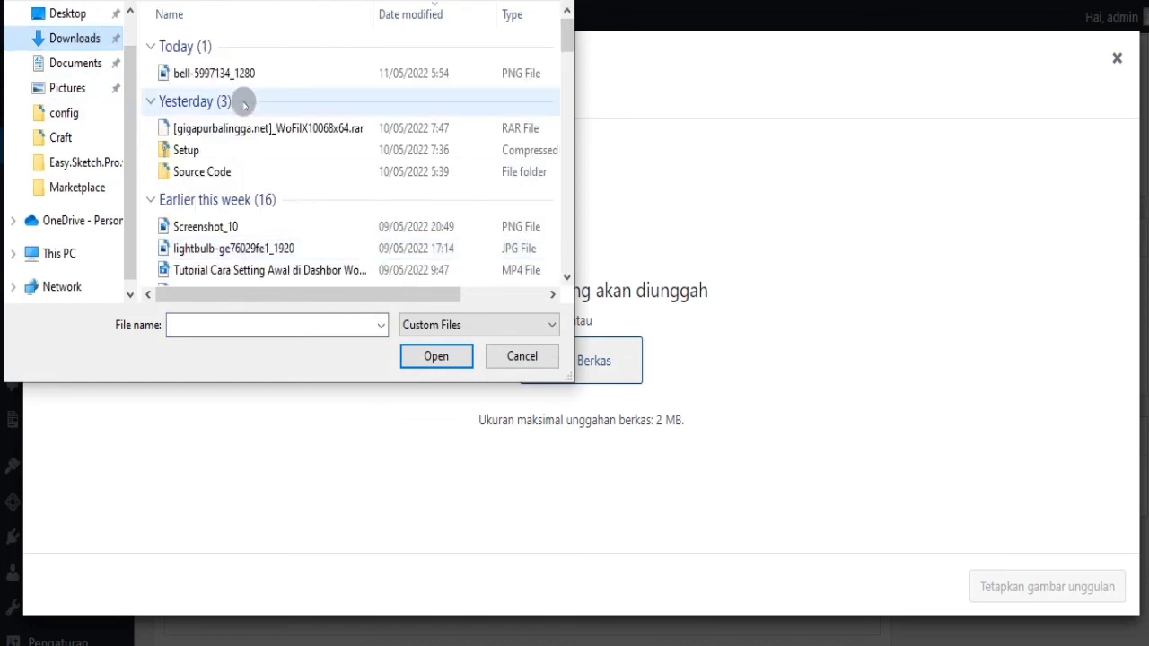
click(243, 77)
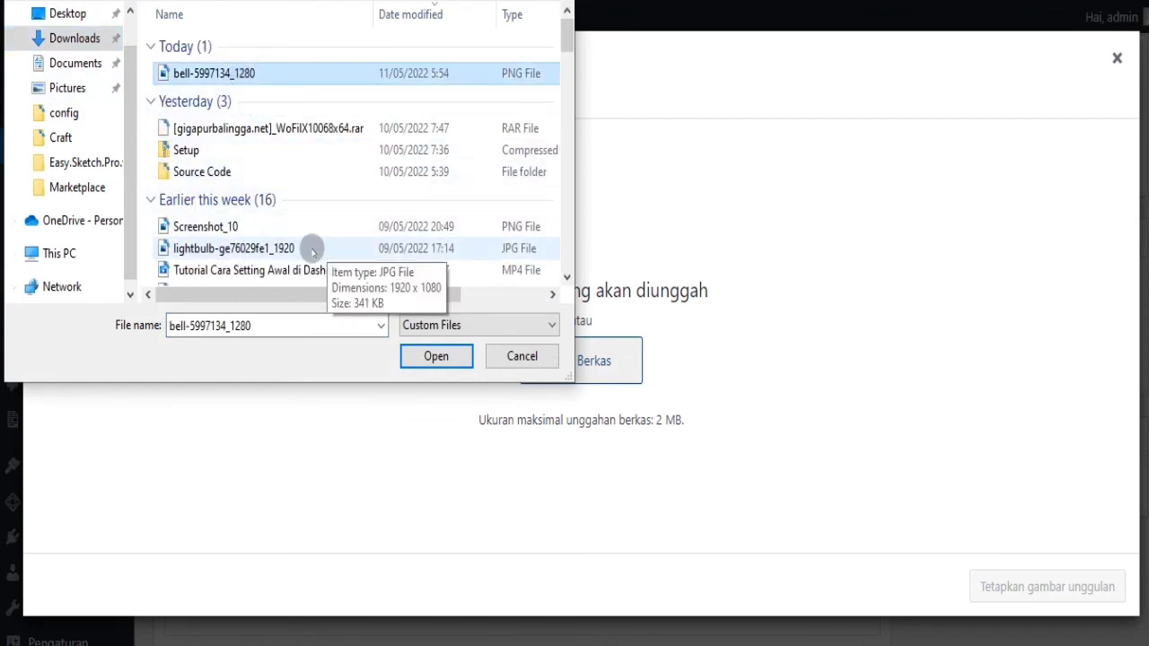
click(270, 248)
click(415, 357)
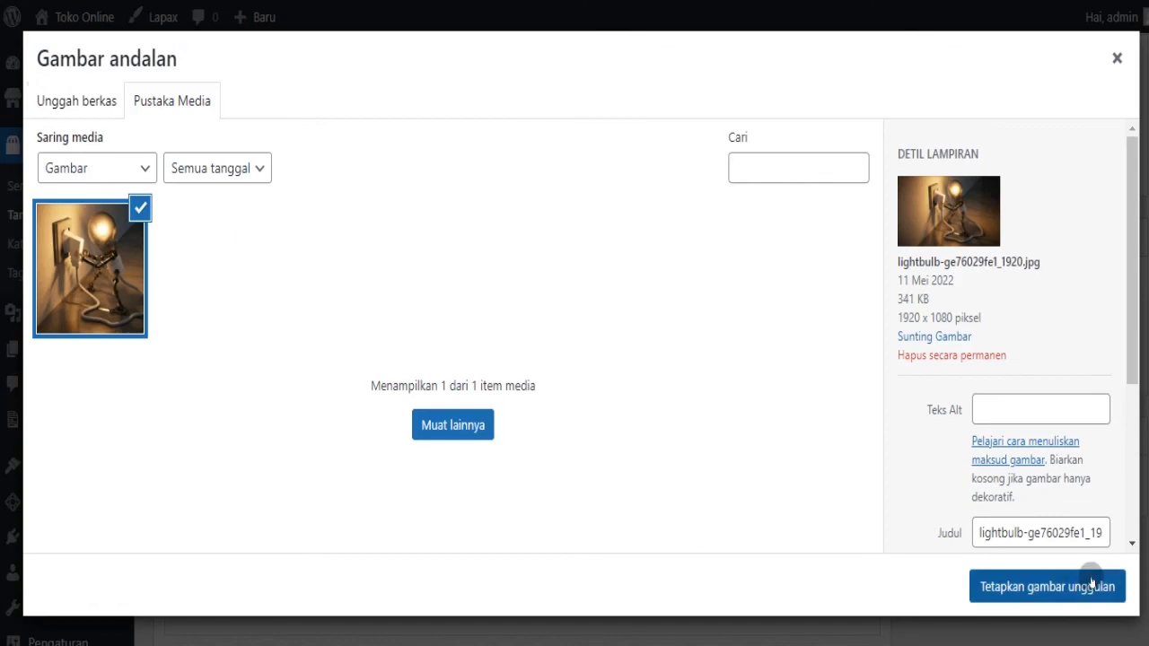
click(1092, 583)
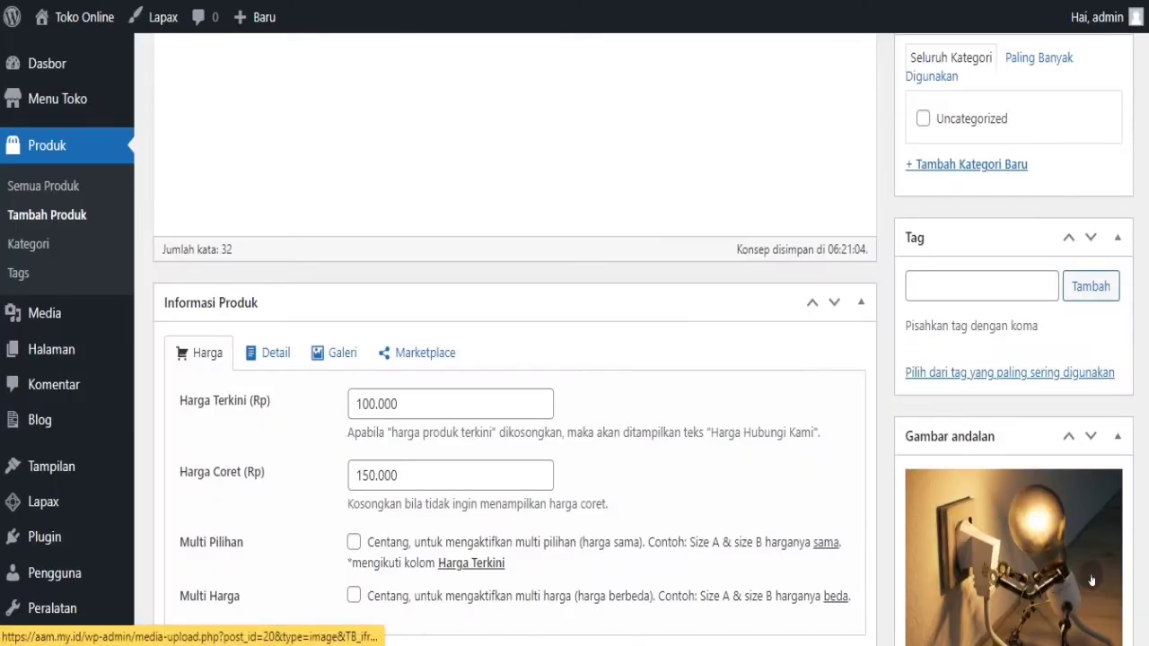
scroll(1140, 314, up, 10)
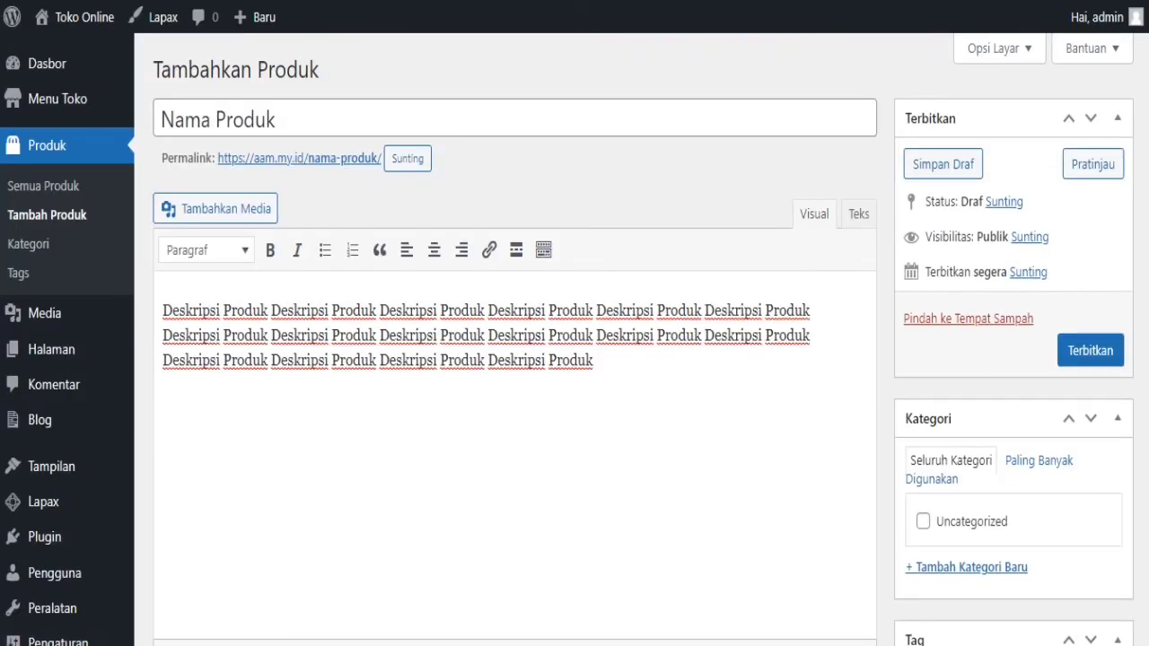
- Publish the product with Terbitkan and reload the storefront down to Produk Terbaru
click(1090, 351)
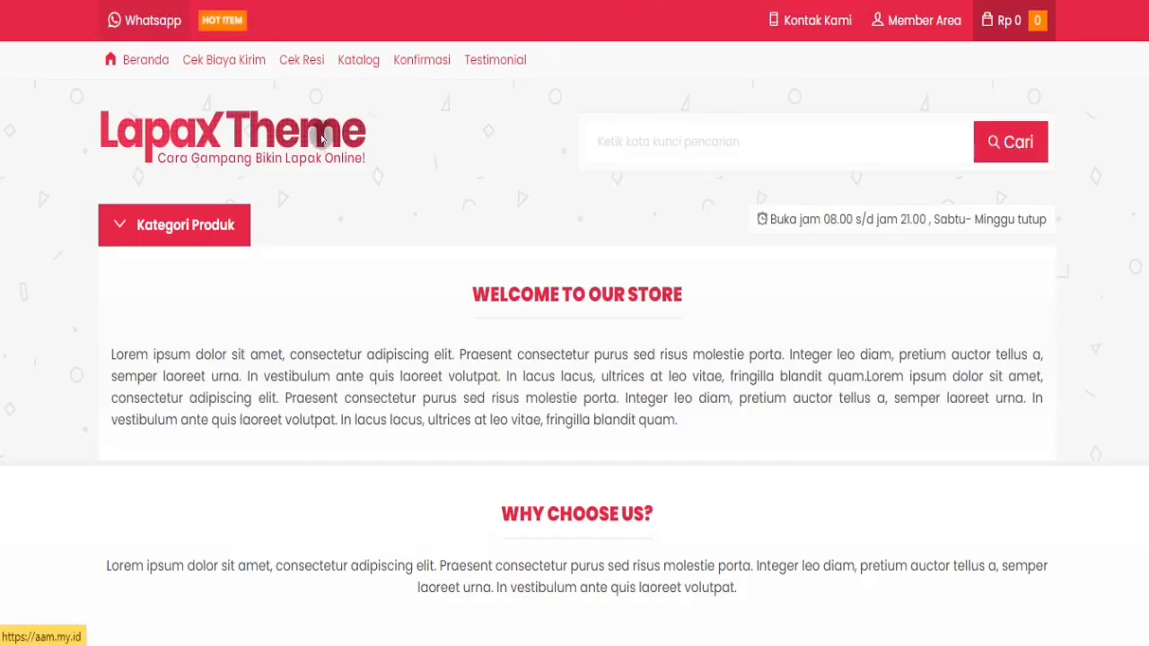
click(321, 137)
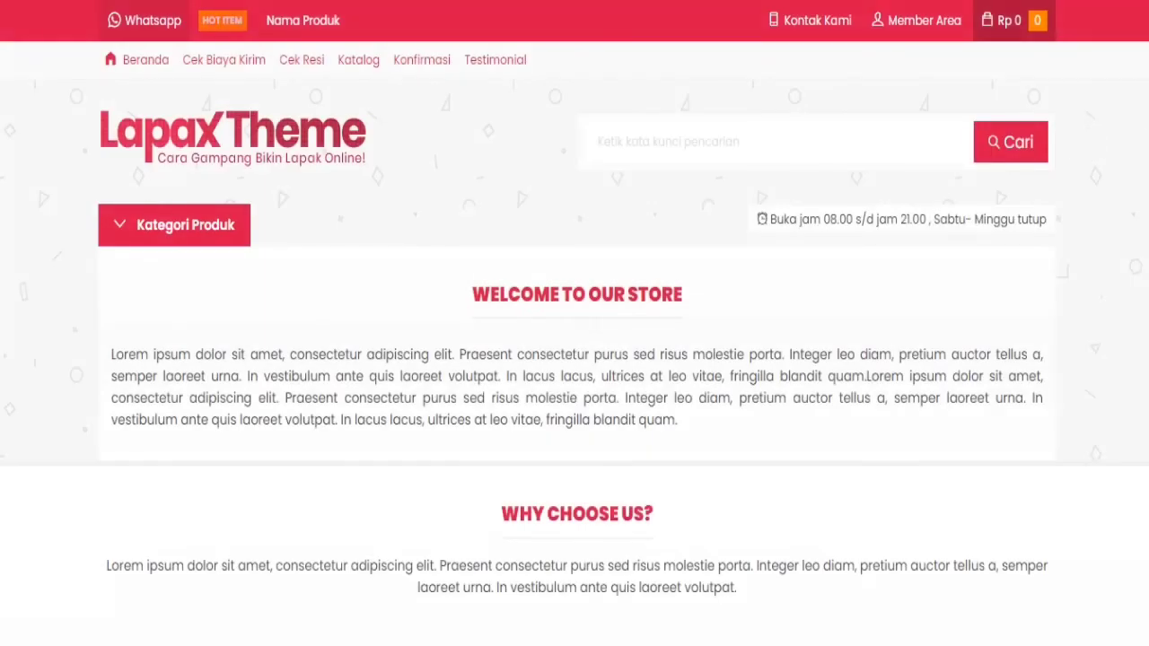
scroll(575, 343, down, 10)
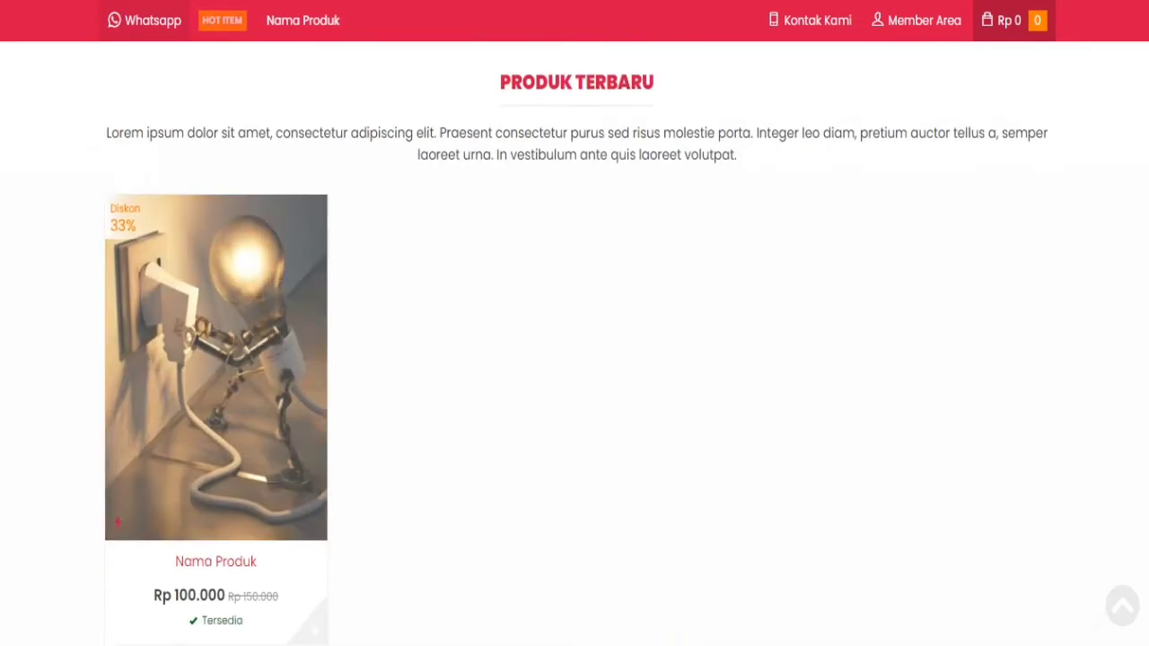
scroll(803, 369, down, 1)
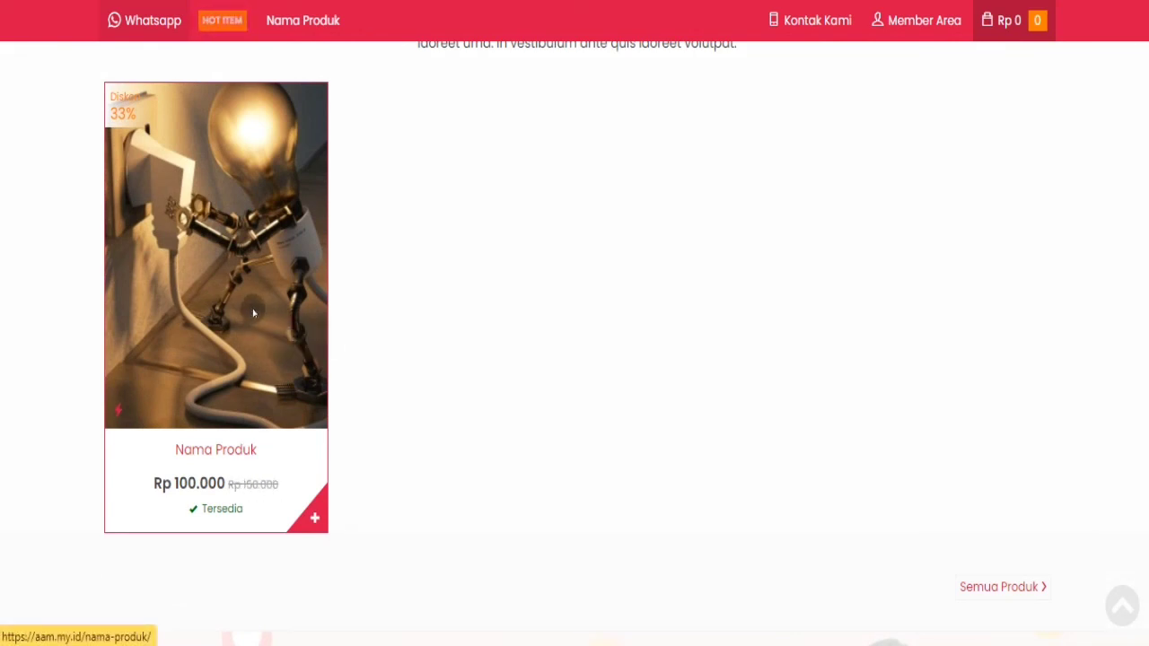
- View the Nama Produk page with its lightbulb image and Rp 100.000 price
click(253, 313)
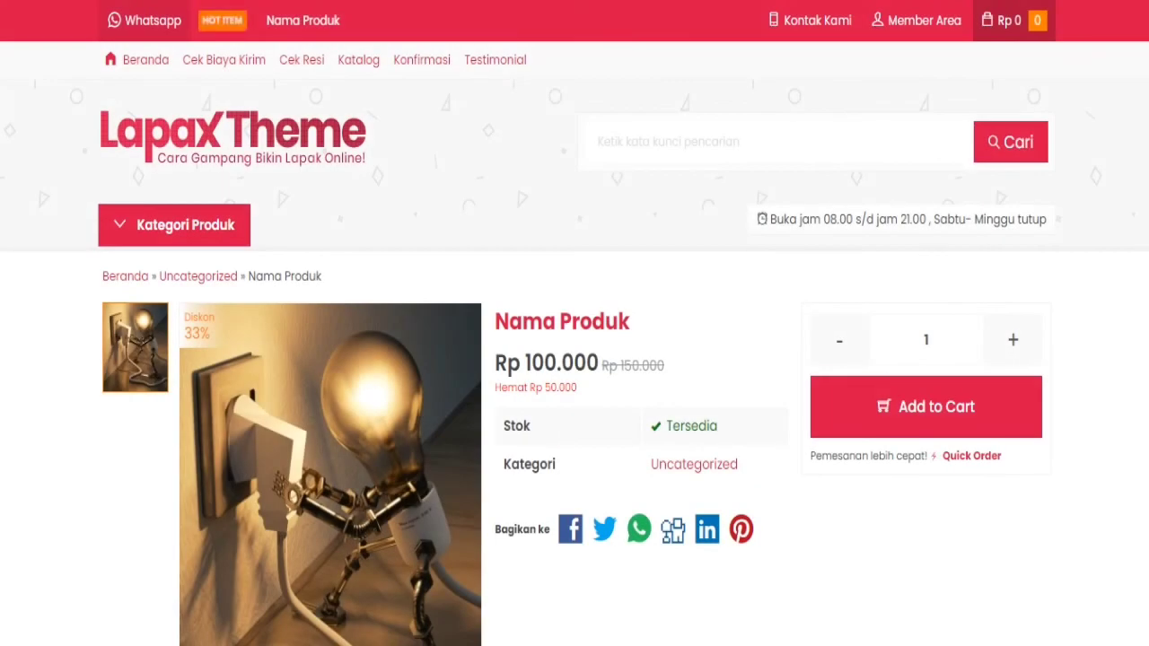
scroll(574, 344, down, 5)
scroll(575, 344, up, 3)
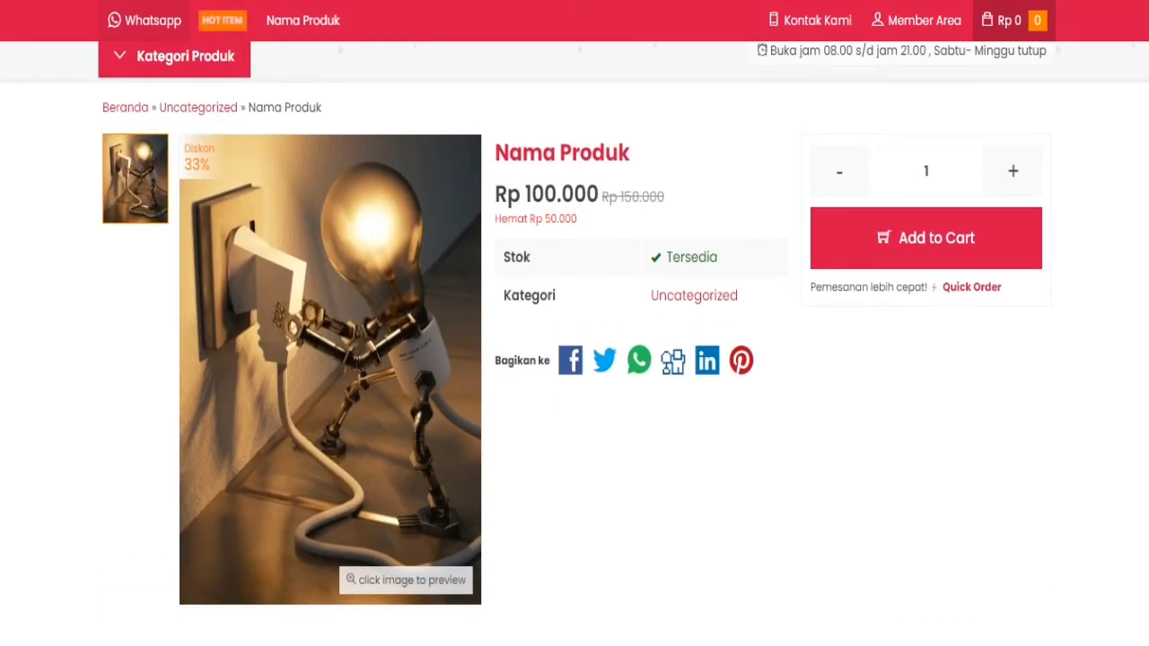
scroll(575, 343, up, 1)
scroll(574, 343, down, 4)
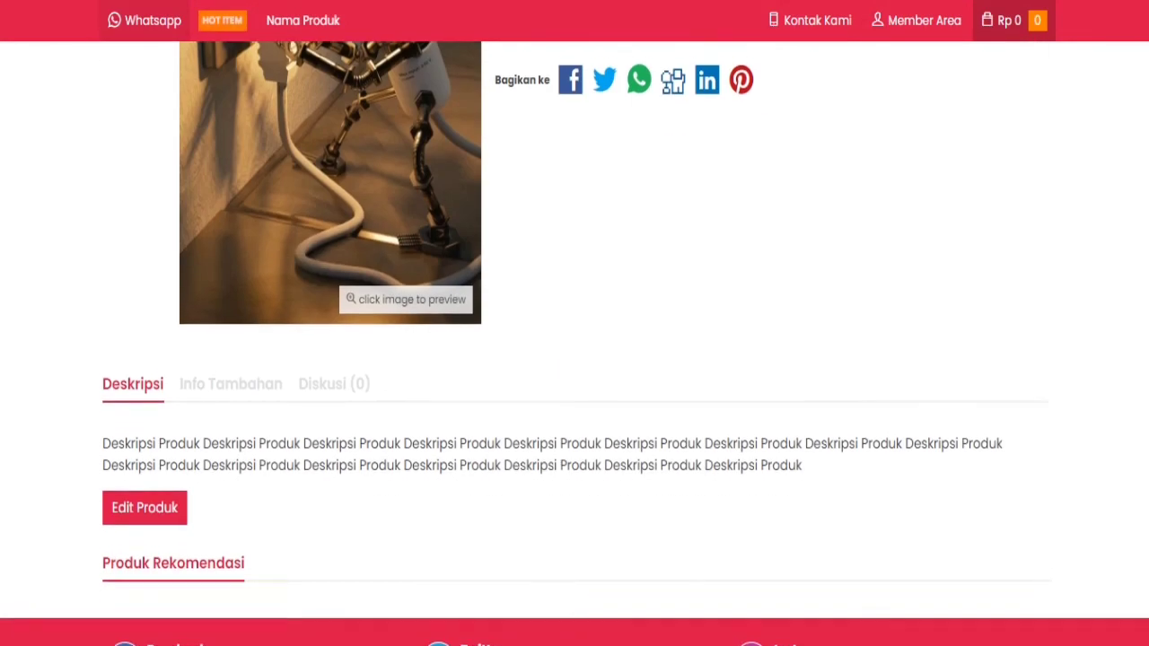
scroll(574, 344, up, 3)
scroll(575, 344, down, 3)
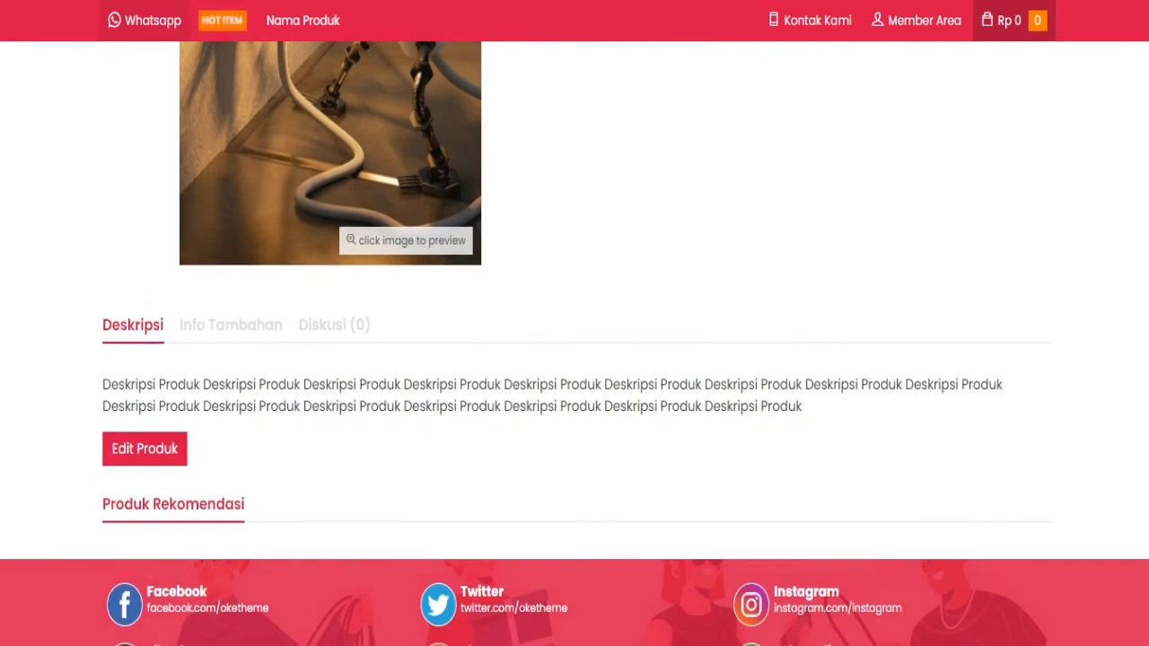
scroll(575, 344, up, 5)
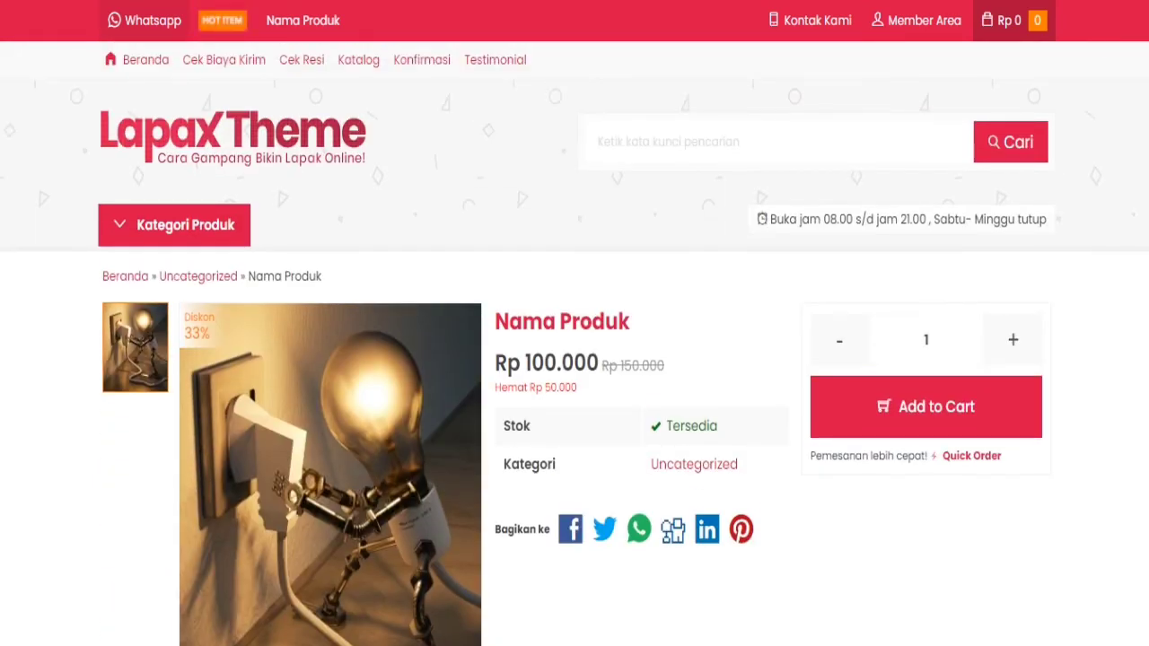
key(ctrl+shift+Tab)
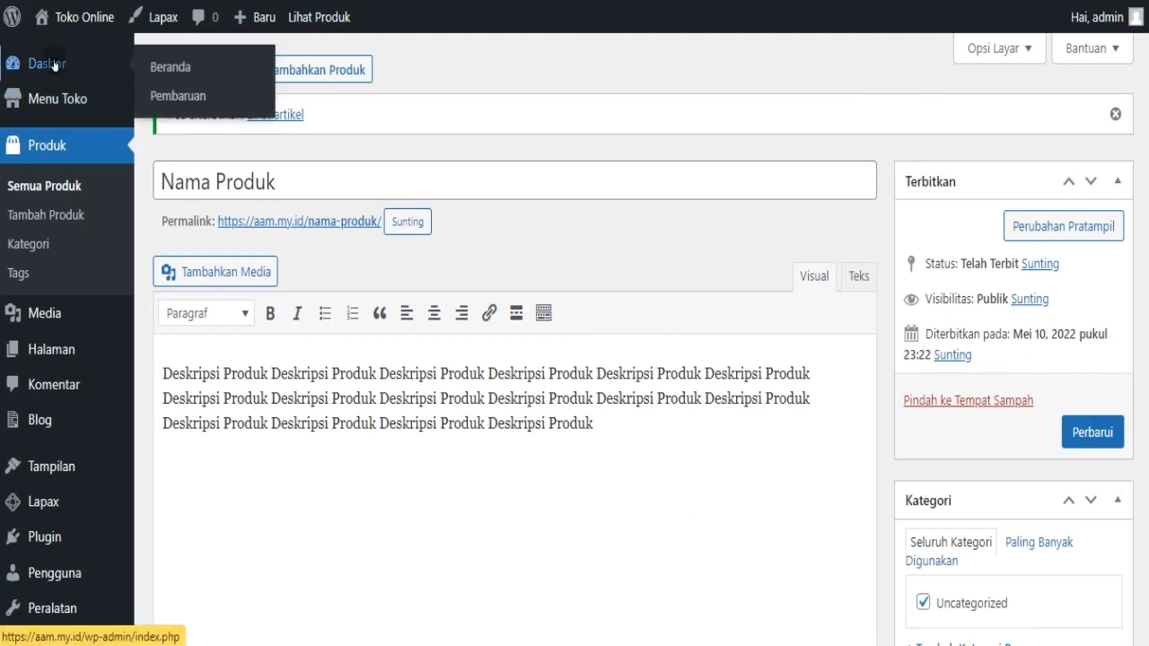
- Return to the Dasbor home page with the WordPress 5.9 welcome panel
click(53, 66)
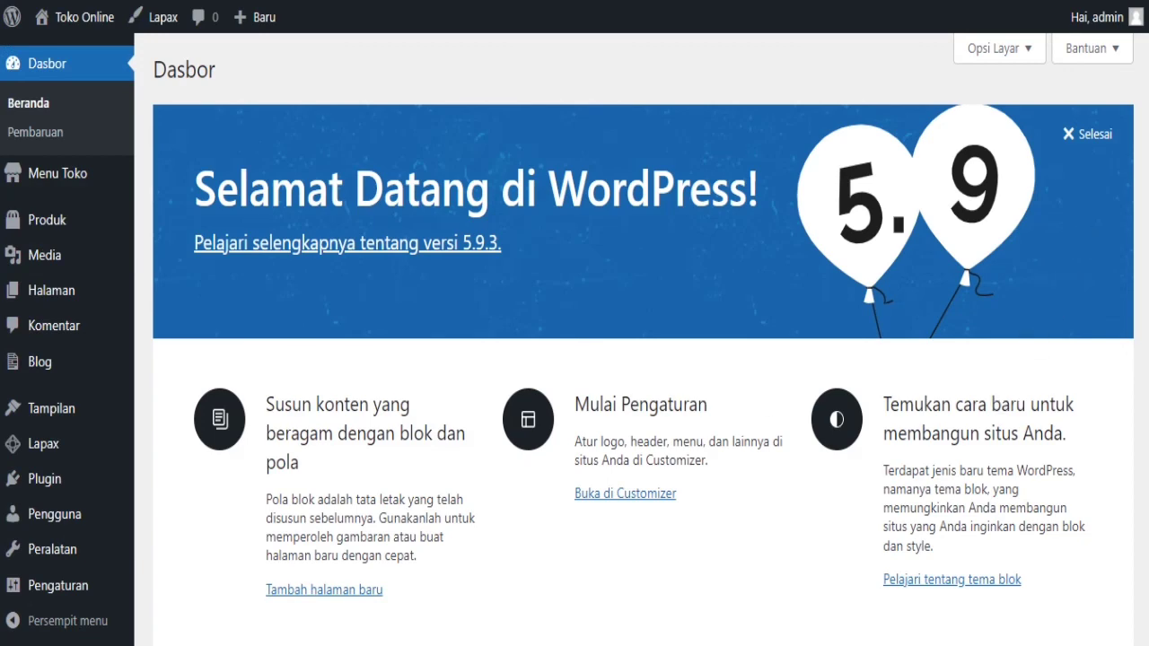
scroll(643, 339, down, 6)
scroll(644, 339, up, 5)
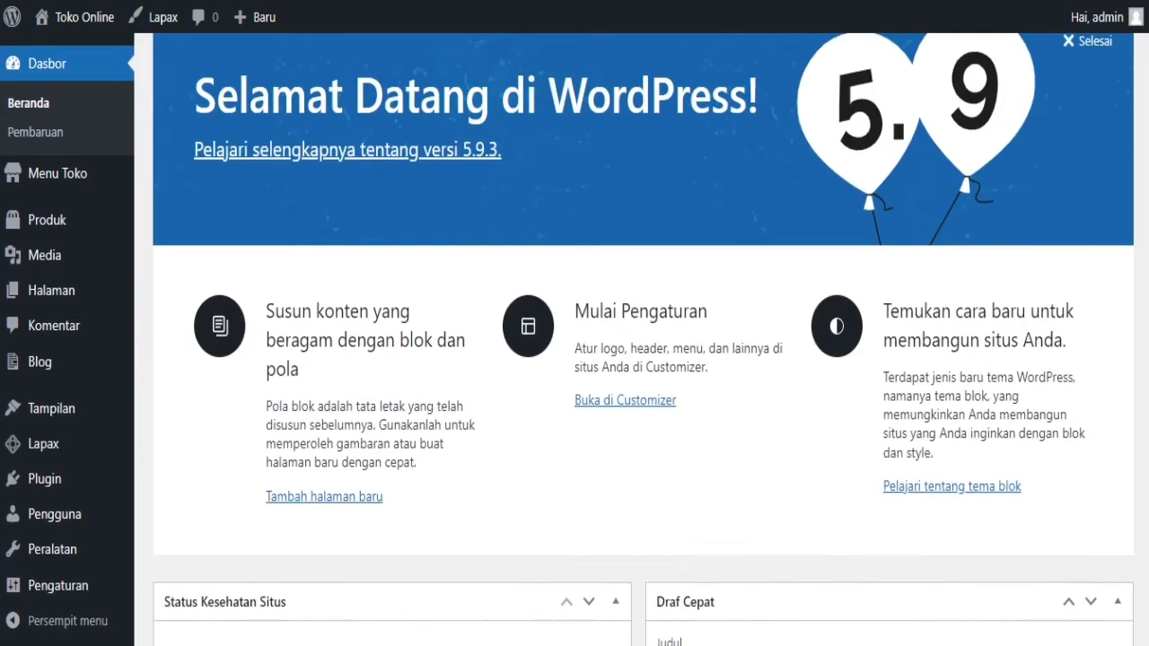
scroll(644, 339, up, 1)
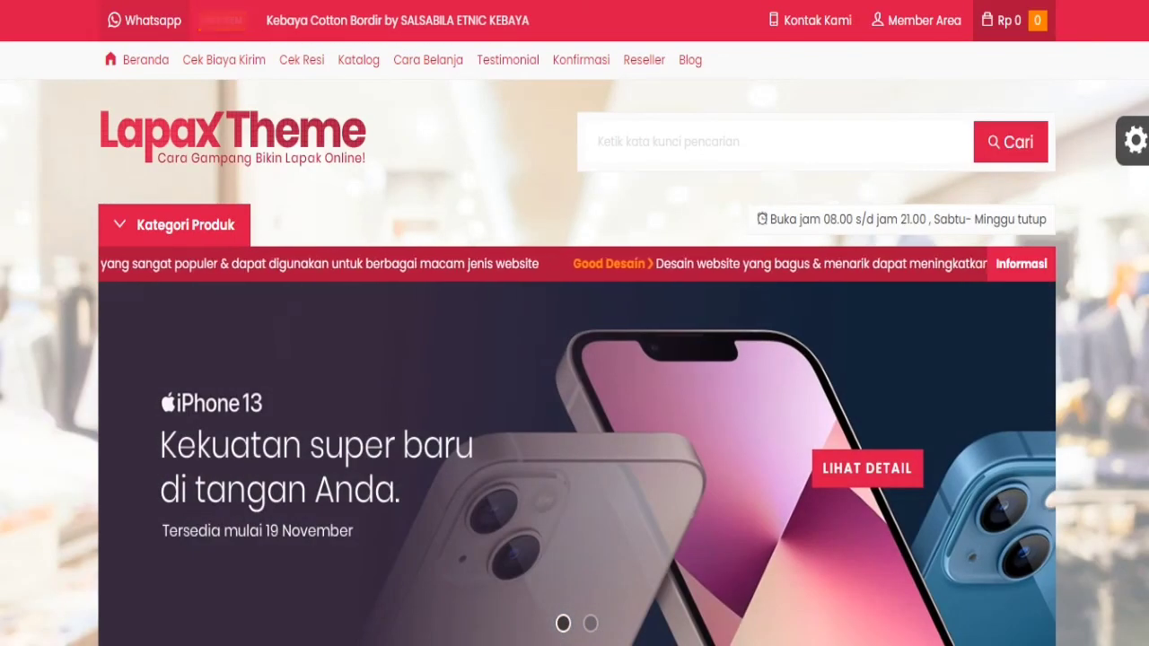
- Scroll the Lapax demo homepage from the banner down to the footer's office details and marketplace links
scroll(575, 359, down, 5)
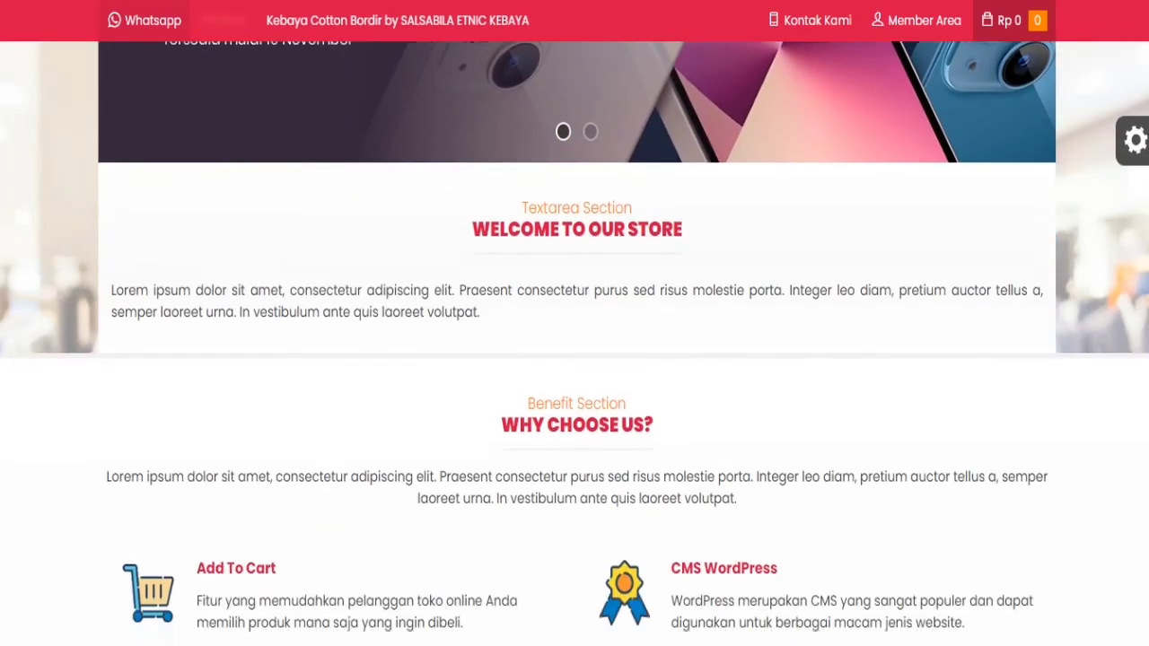
scroll(575, 360, down, 6)
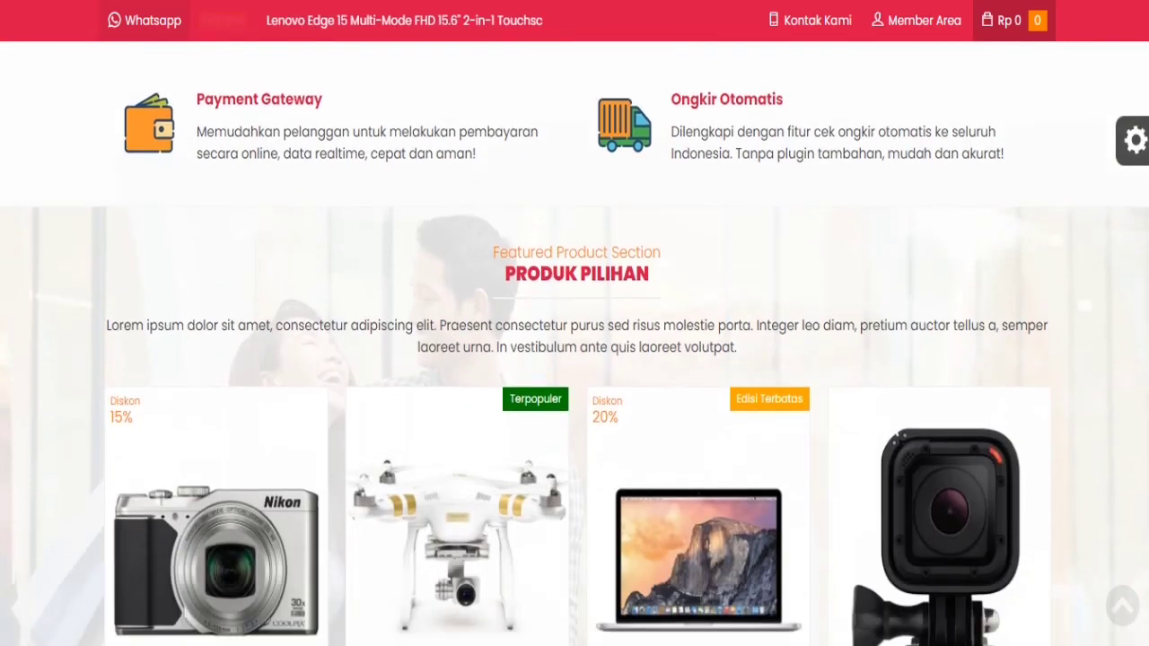
scroll(575, 360, down, 7)
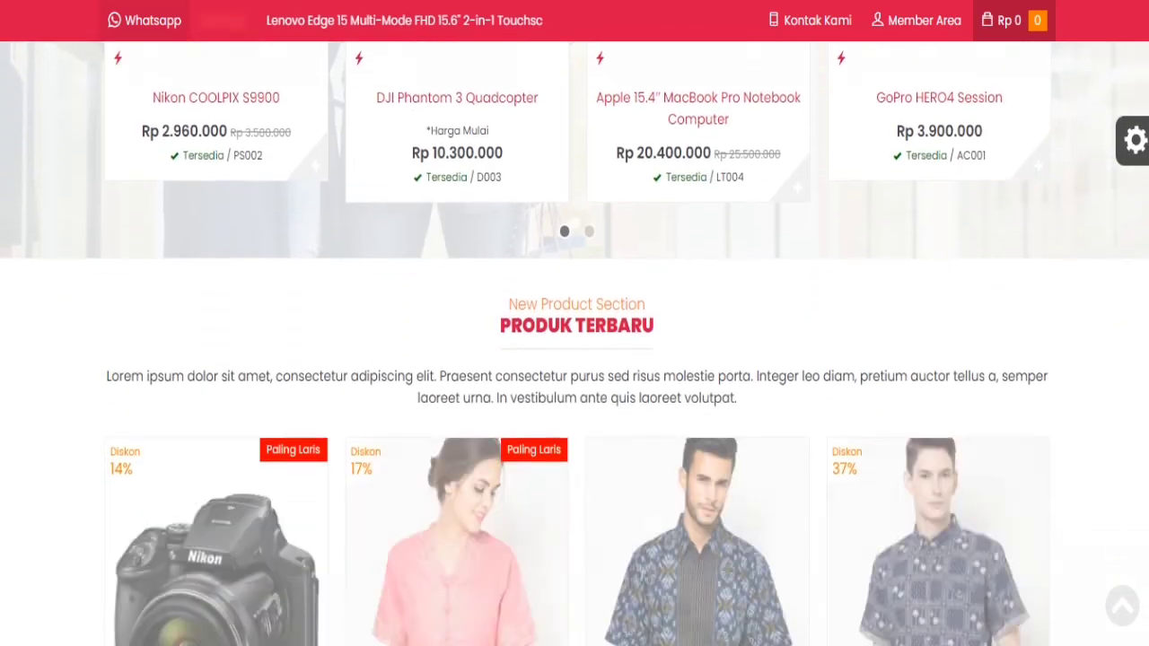
scroll(575, 359, down, 7)
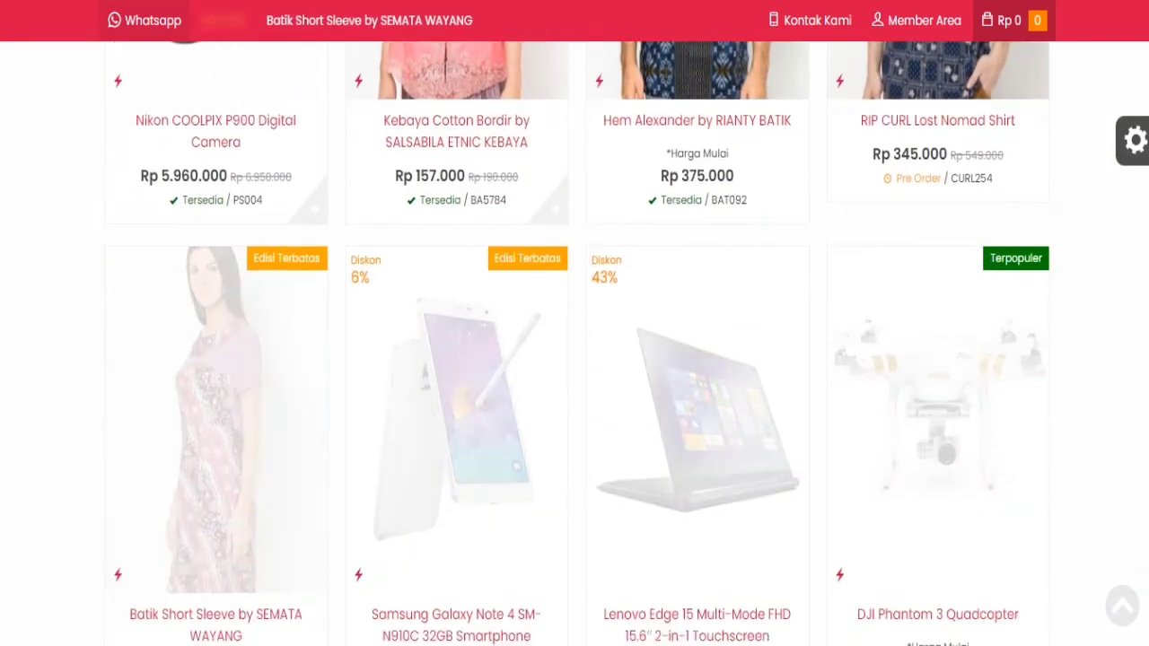
scroll(575, 359, down, 4)
scroll(574, 359, down, 18)
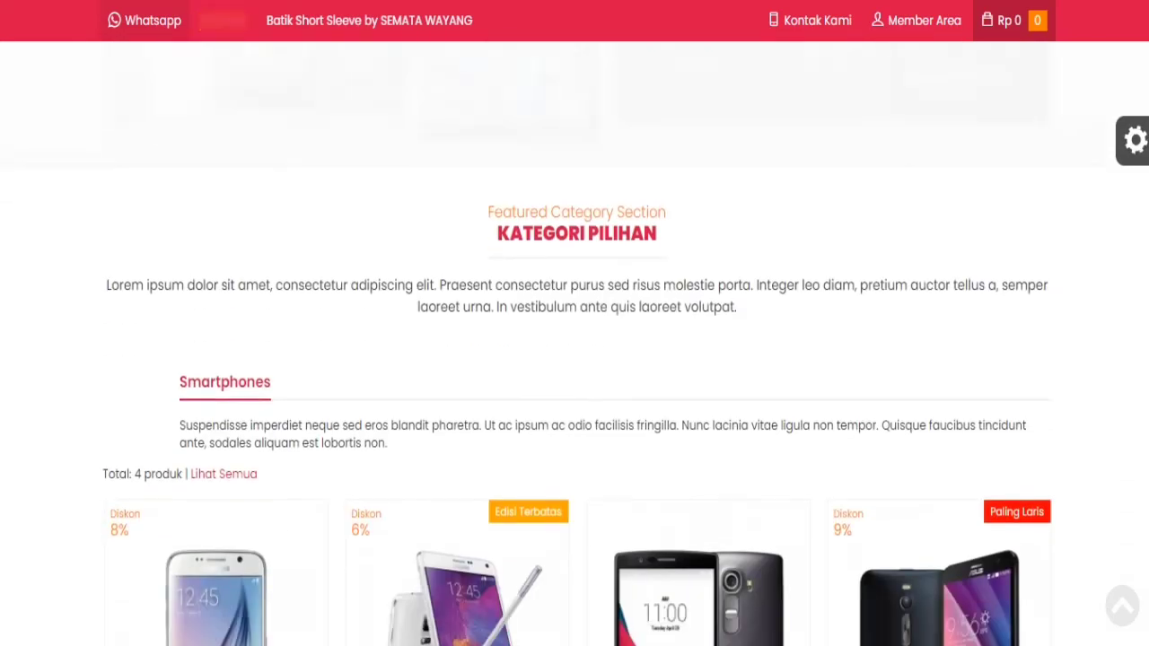
scroll(575, 359, down, 14)
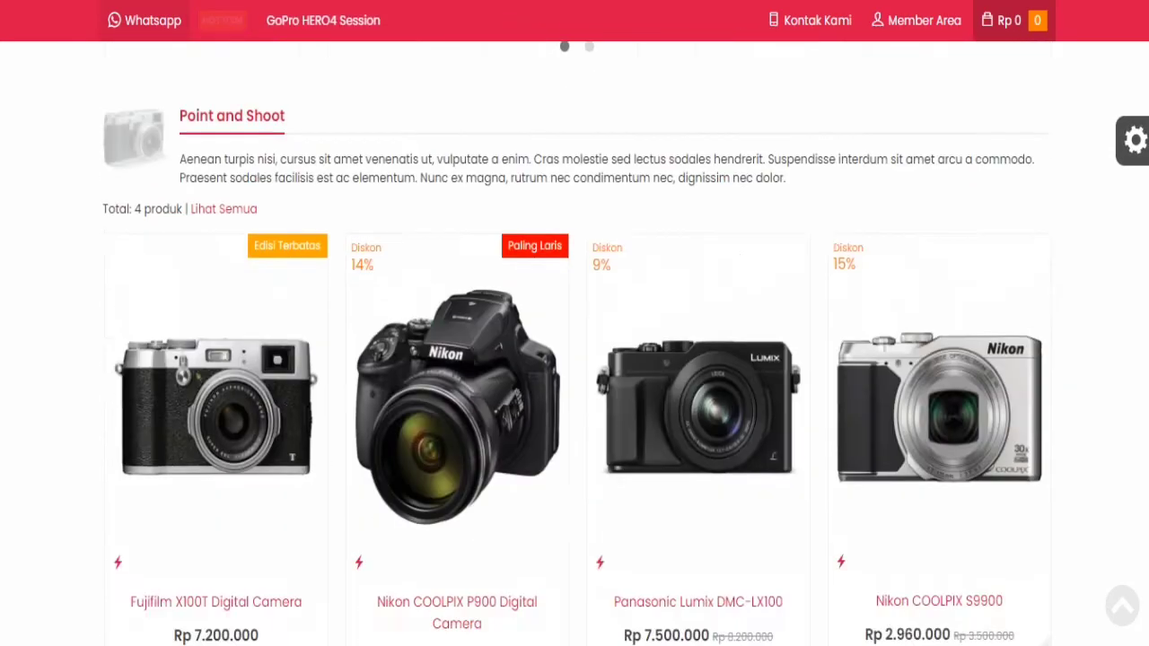
scroll(575, 360, down, 16)
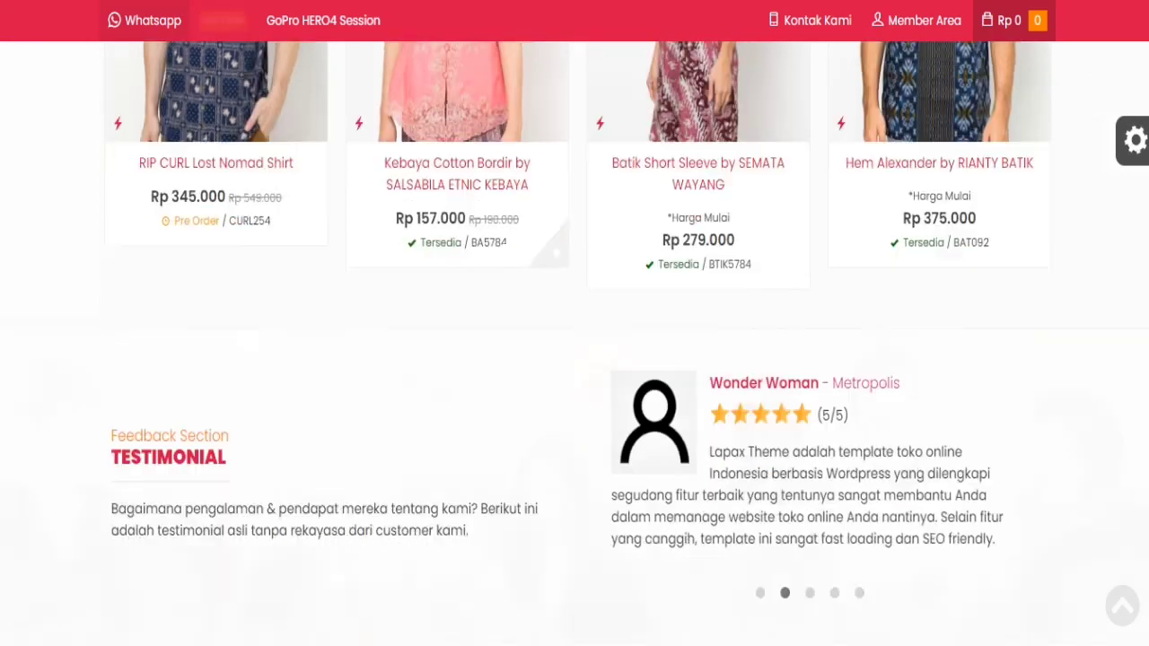
scroll(575, 359, down, 14)
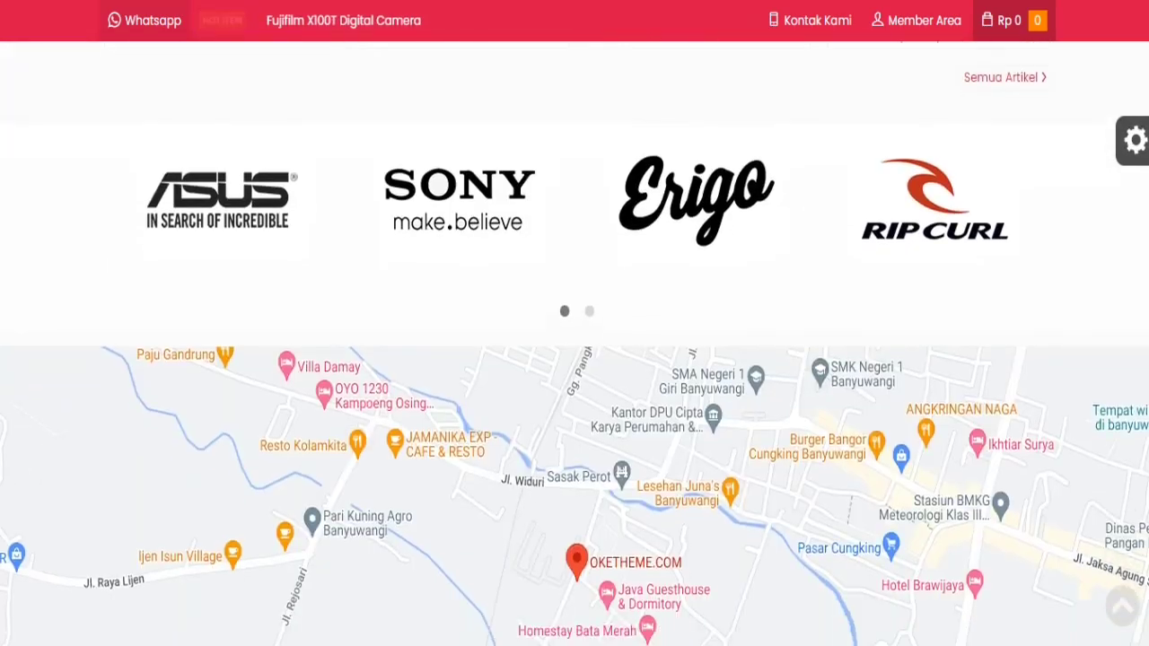
scroll(575, 359, down, 3)
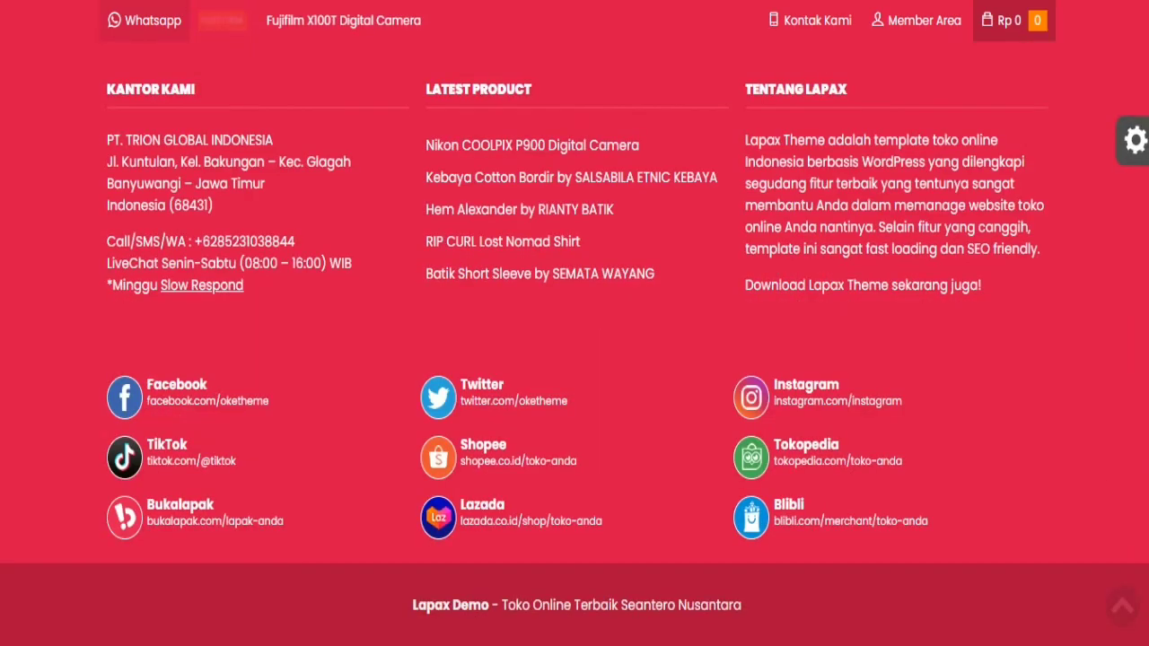
scroll(574, 359, up, 20)
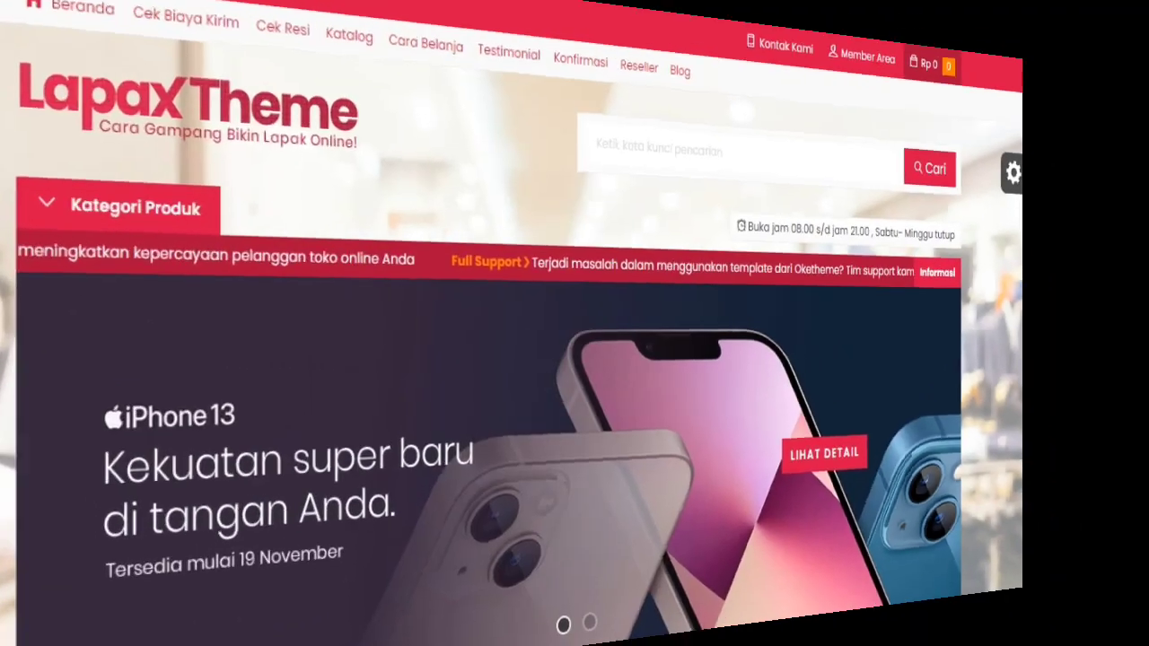